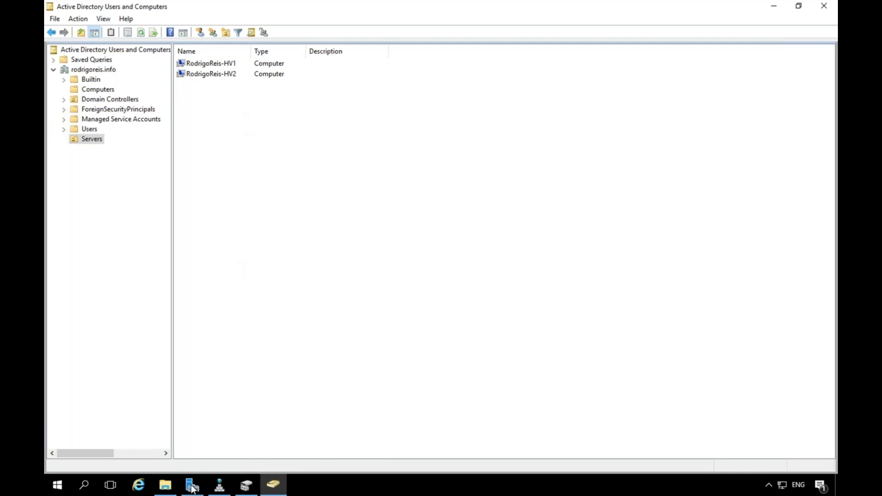
Refresh Server Manager's iSCSI page listing HV-DATA01.vhdx, then switch to Disk Management.
{"action": "mouse_move", "coordinate": [192, 488]}
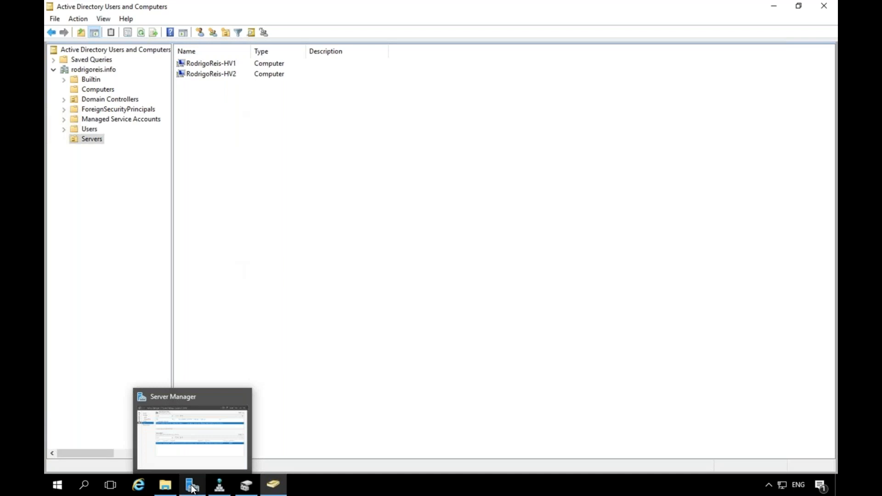
{"action": "left_click", "coordinate": [193, 488]}
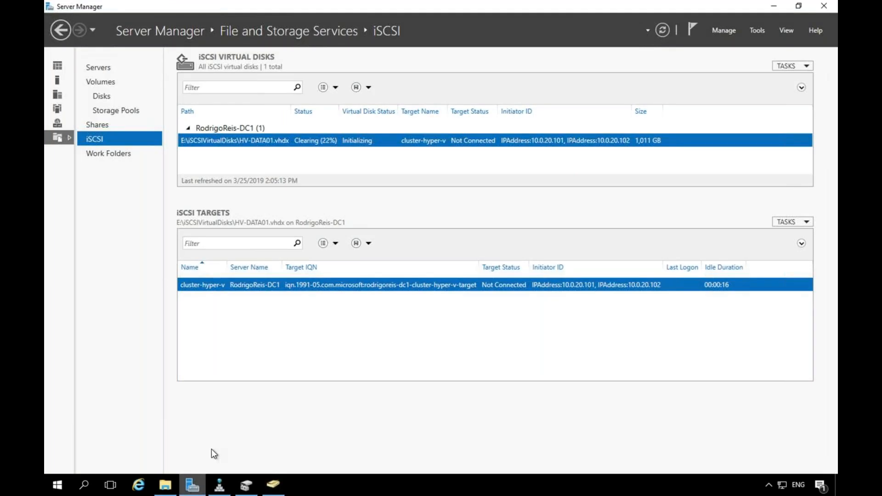
{"action": "left_click", "coordinate": [667, 27]}
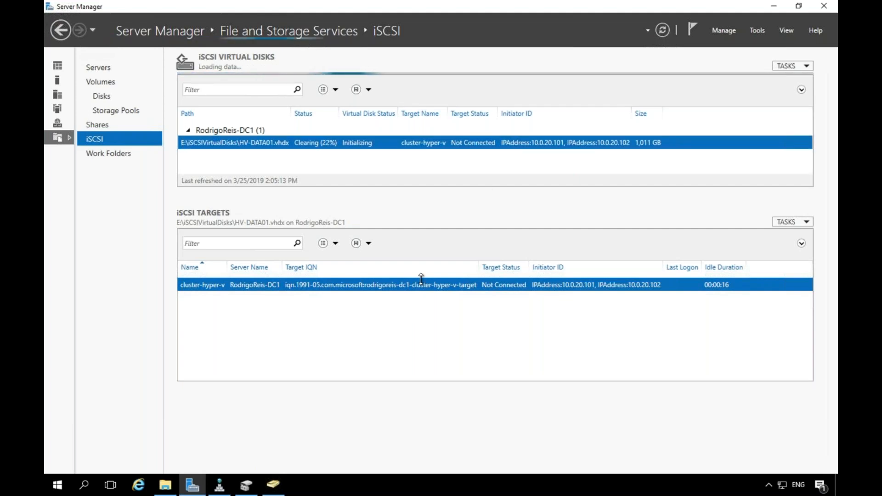
{"action": "mouse_move", "coordinate": [251, 488]}
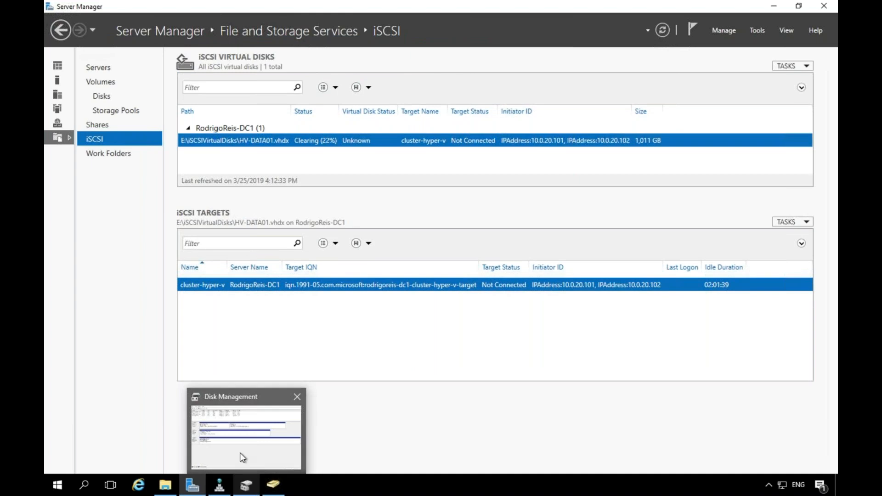
{"action": "left_click", "coordinate": [241, 455]}
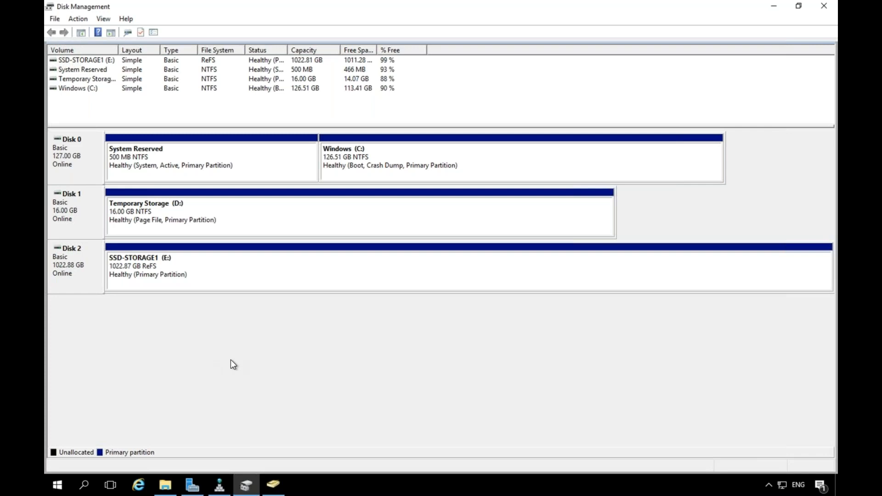
Switch to the slide listing host ranges 10.0.0.0/24, 10.0.10.0/24, 10.0.20.0/24, 10.0.50.0/24.
{"action": "key", "text": "ctrl+Left"}
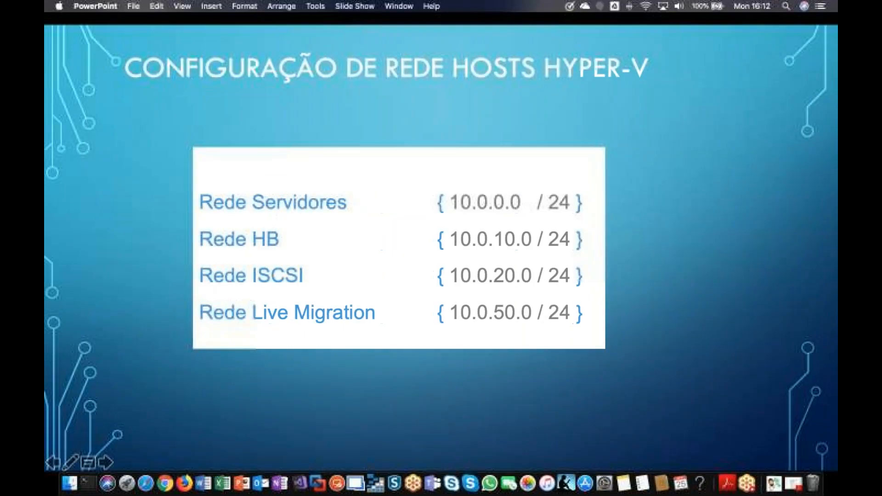
Return from the slide to Disk Management showing the SSD-STORAGE1 (E:) ReFS volume.
{"action": "key", "text": "ctrl+Right"}
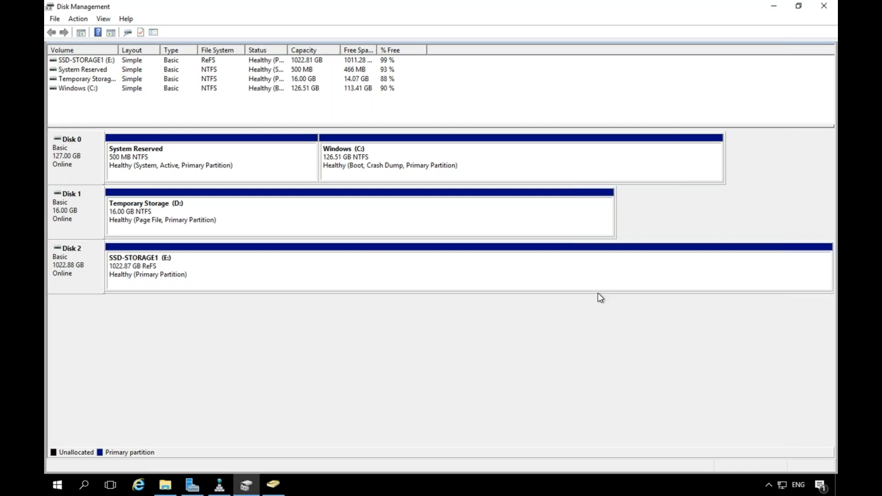
Review the cluster-hyper-v target's allowed initiators 10.0.20.101 and 10.0.20.102, then cancel unchanged.
{"action": "left_click", "coordinate": [774, 8]}
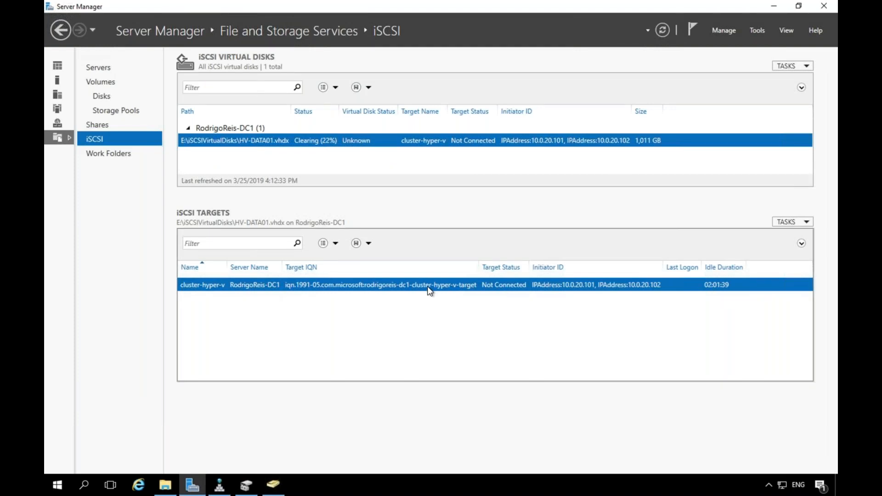
{"action": "right_click", "coordinate": [352, 286]}
{"action": "left_click", "coordinate": [386, 320]}
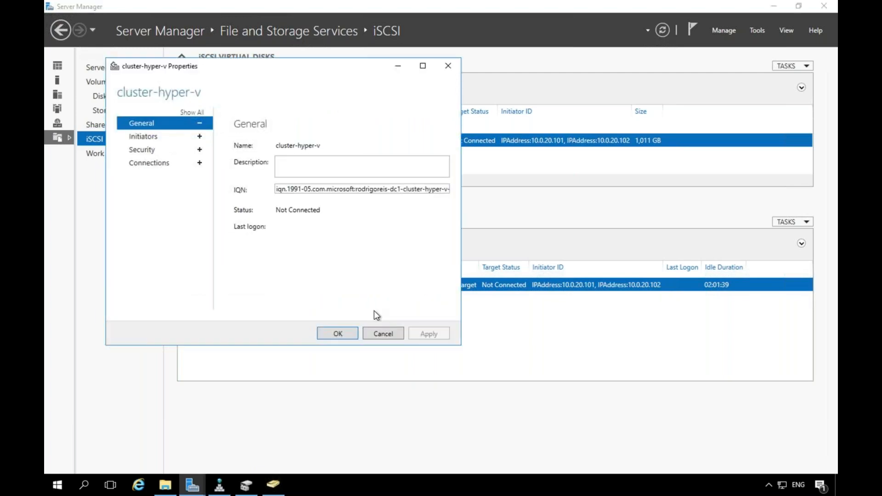
{"action": "left_click", "coordinate": [423, 66]}
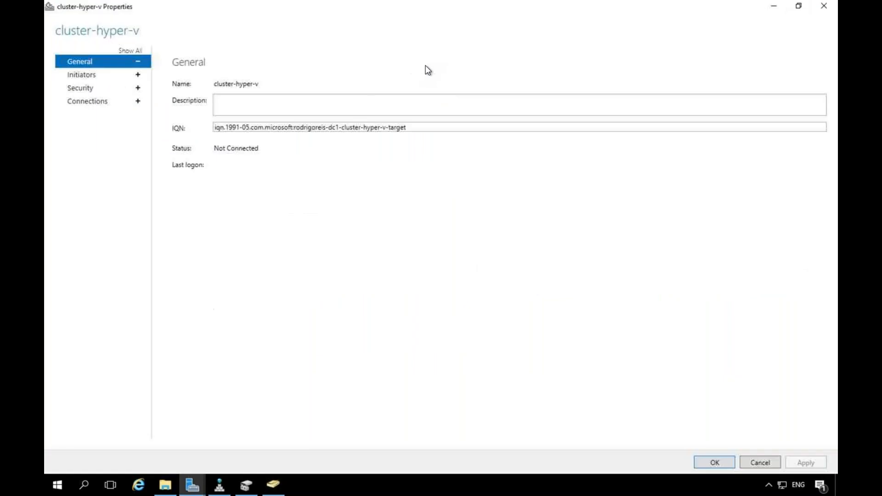
{"action": "left_click", "coordinate": [138, 76]}
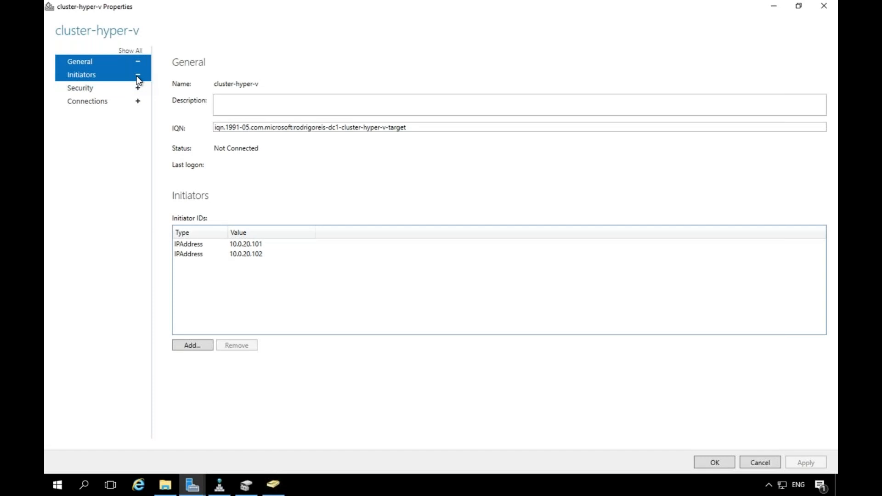
{"action": "left_click", "coordinate": [198, 248]}
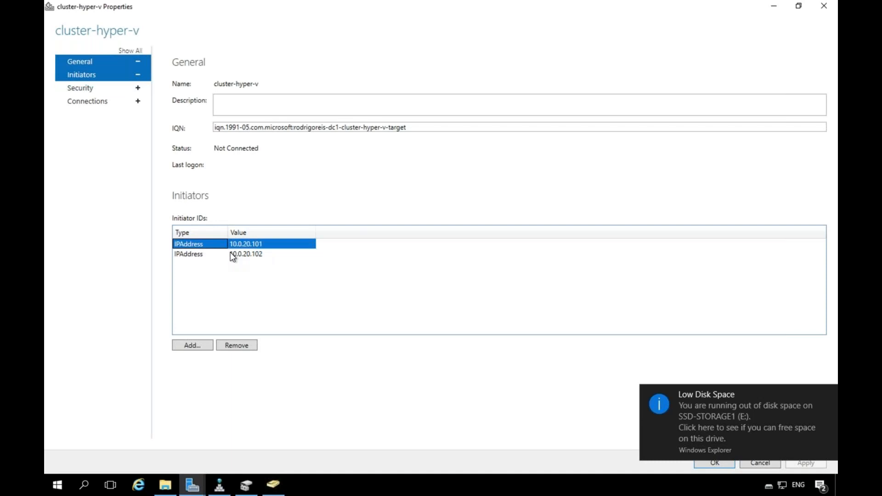
{"action": "left_click", "coordinate": [206, 255]}
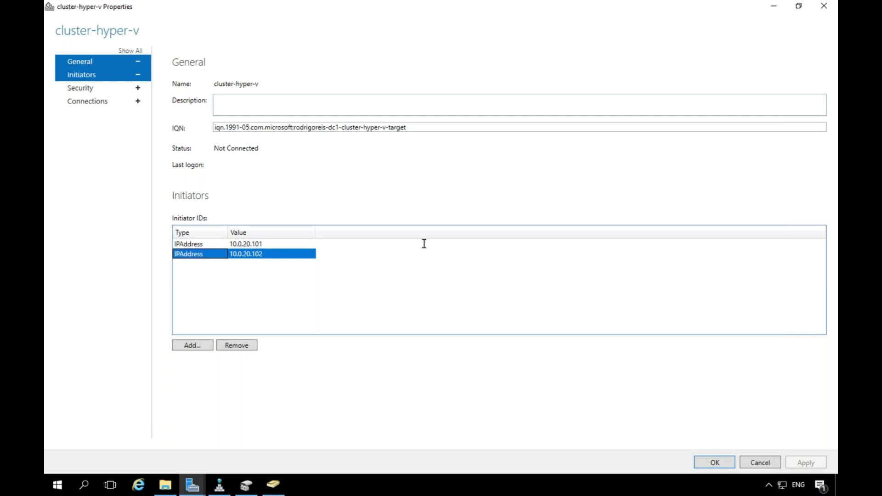
{"action": "left_click", "coordinate": [761, 463]}
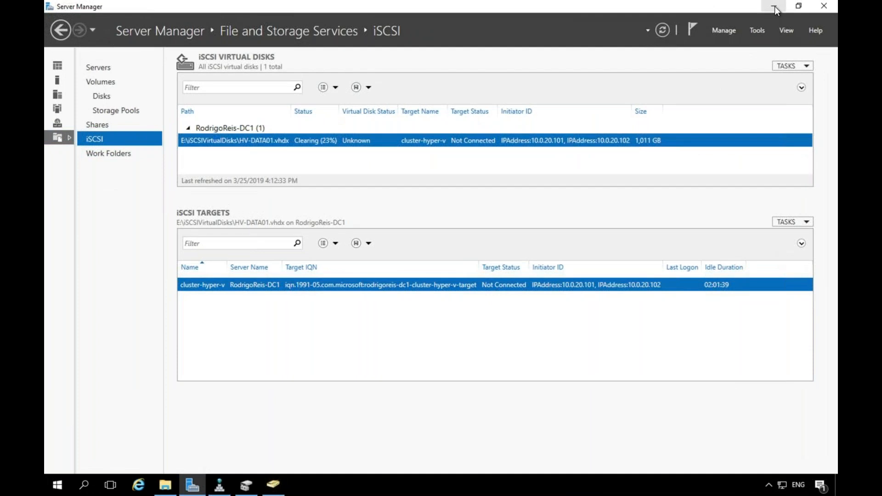
Minimize Server Manager, Disk Management and Active Directory Users and Computers in turn.
{"action": "left_click", "coordinate": [775, 7]}
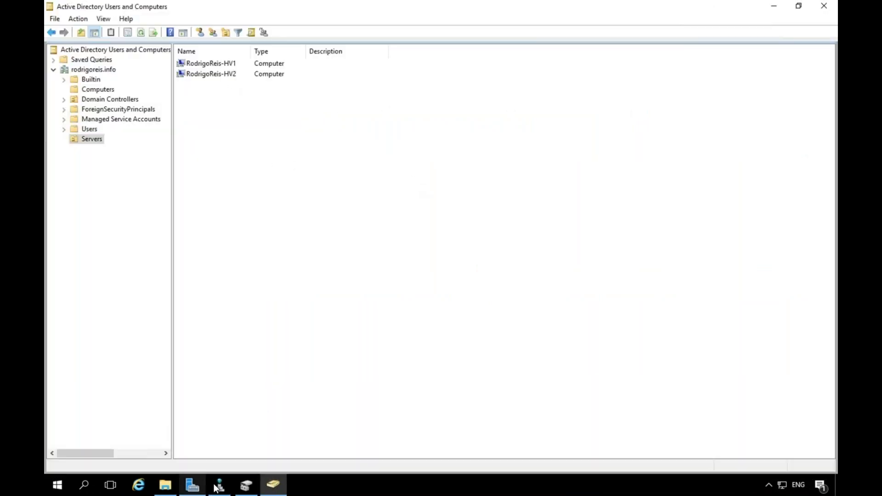
{"action": "mouse_move", "coordinate": [221, 490]}
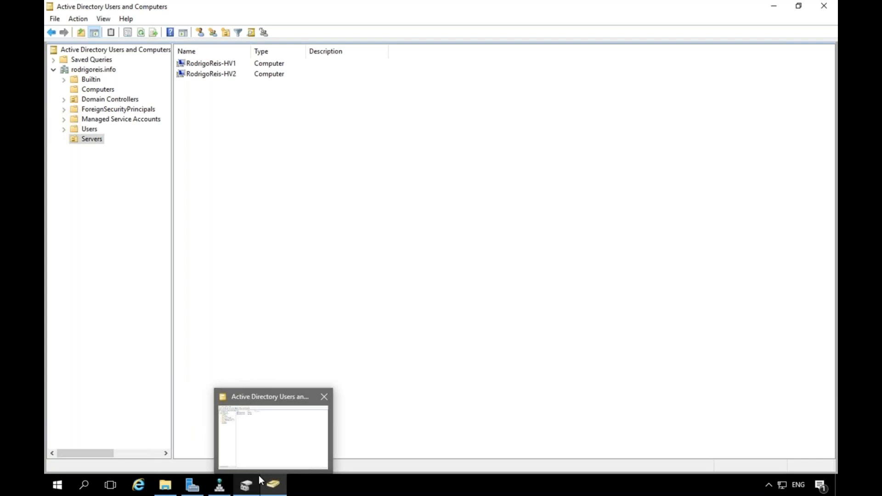
{"action": "left_click", "coordinate": [244, 489]}
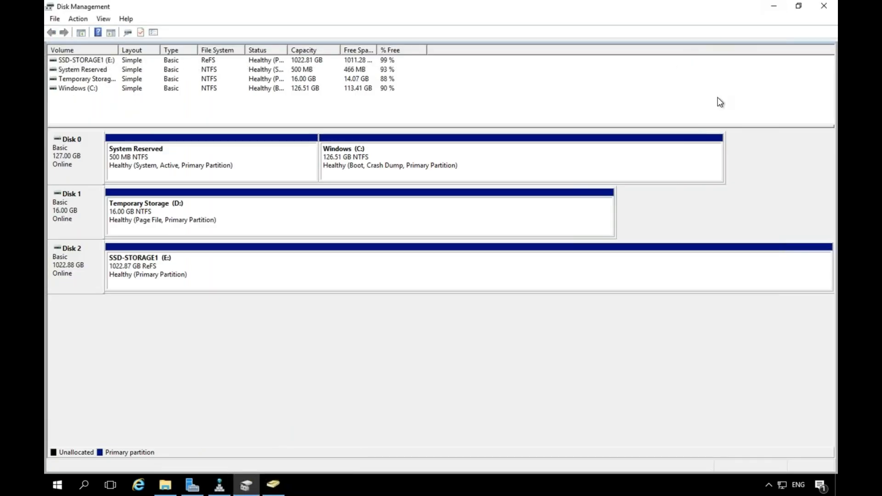
{"action": "left_click", "coordinate": [774, 13]}
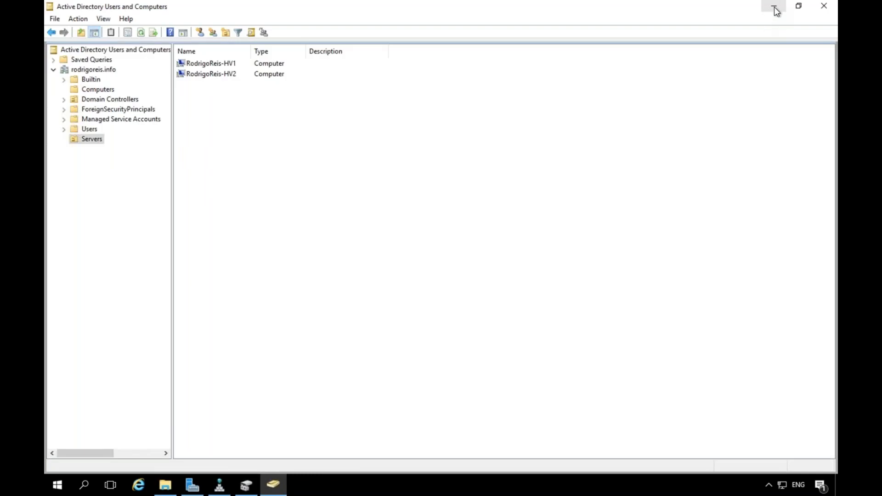
{"action": "left_click", "coordinate": [775, 9]}
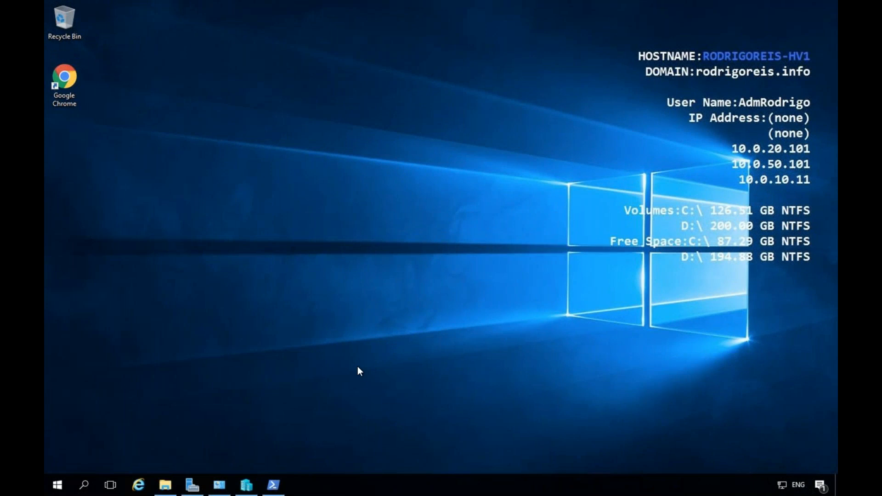
Bring up the Server Manager Dashboard and look over its Tools menu.
{"action": "left_click", "coordinate": [192, 485]}
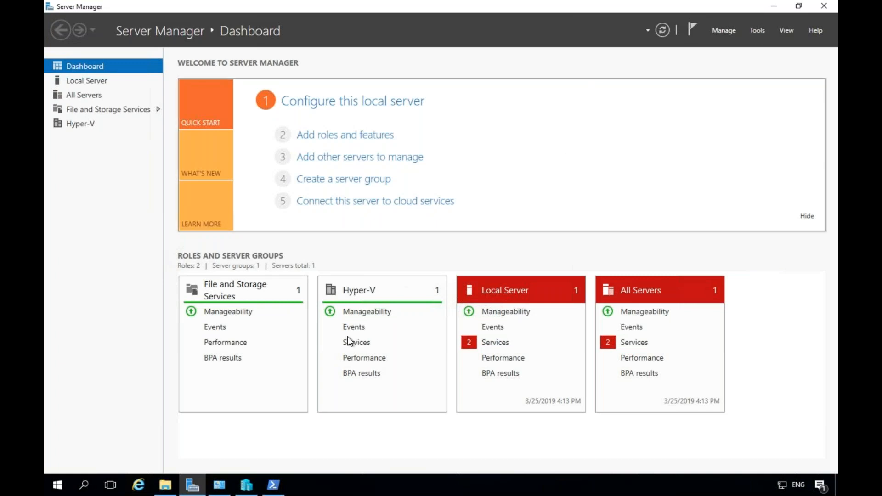
{"action": "left_click", "coordinate": [756, 30]}
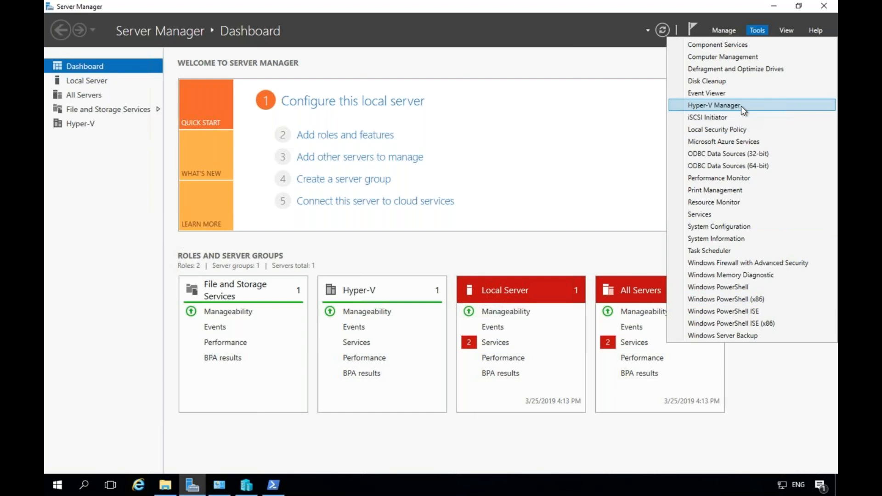
{"action": "left_click", "coordinate": [724, 30]}
Step through Add Roles and Features to the Features page, then cancel without installing.
{"action": "left_click", "coordinate": [724, 30]}
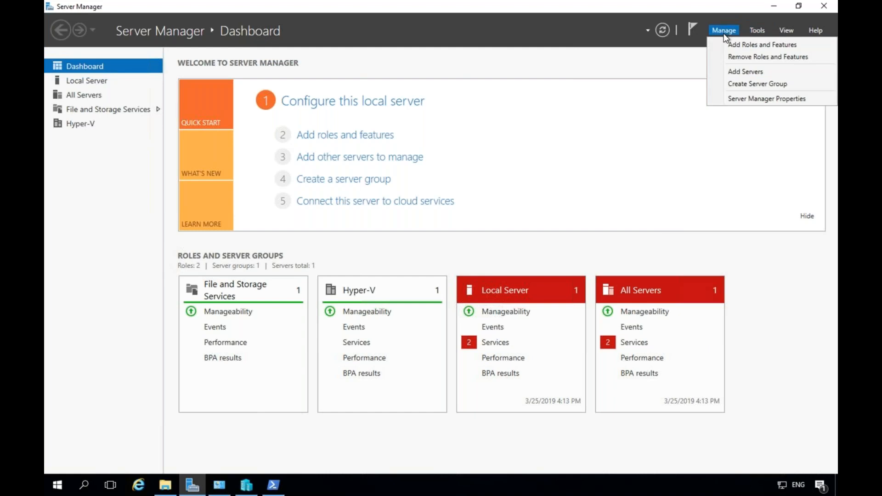
{"action": "left_click", "coordinate": [730, 45]}
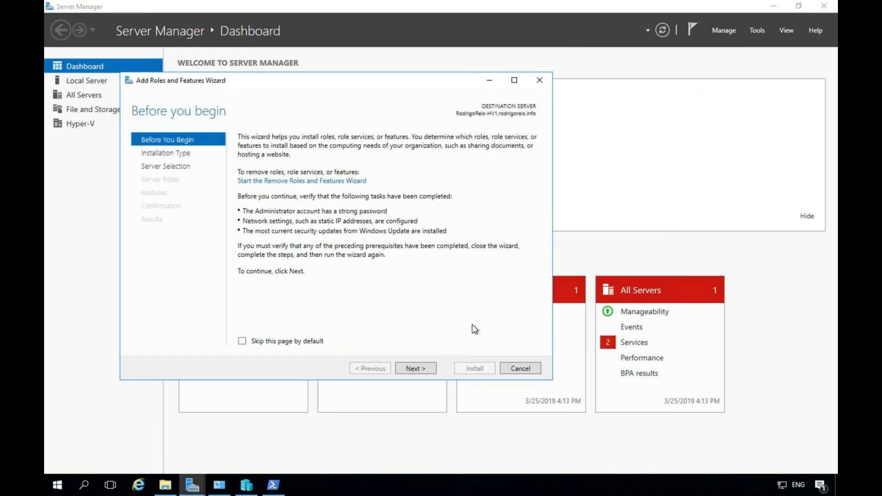
{"action": "left_click", "coordinate": [513, 81]}
{"action": "left_click", "coordinate": [699, 460]}
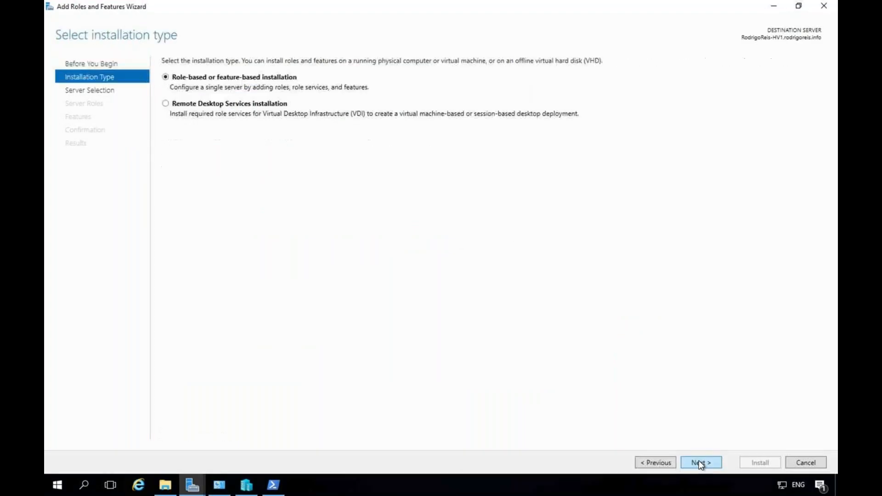
{"action": "left_click", "coordinate": [698, 460]}
{"action": "left_click", "coordinate": [699, 461]}
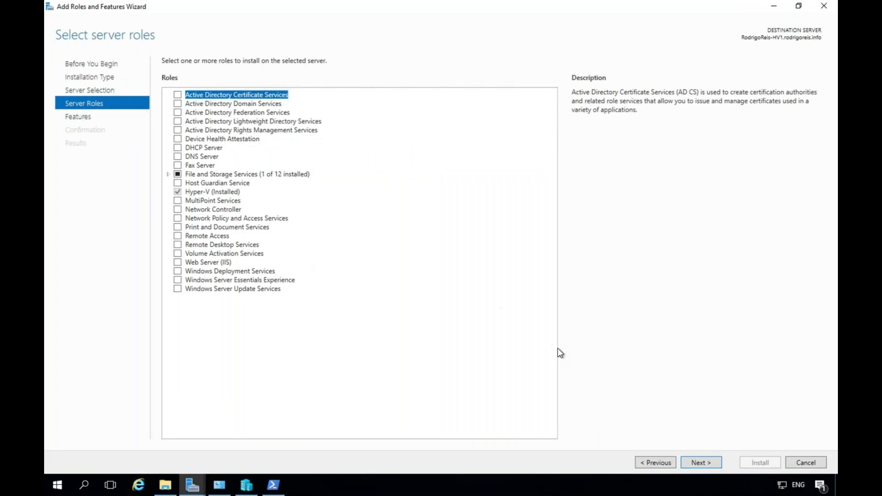
{"action": "left_click", "coordinate": [700, 463]}
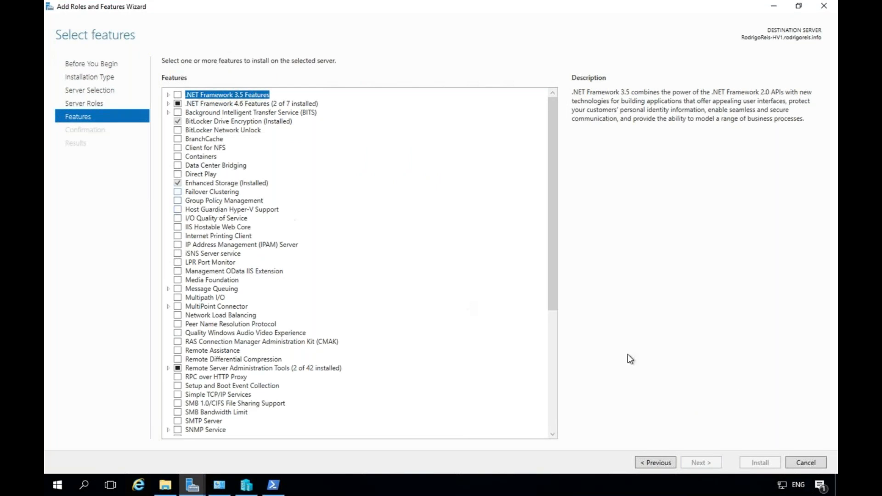
{"action": "left_click", "coordinate": [806, 464]}
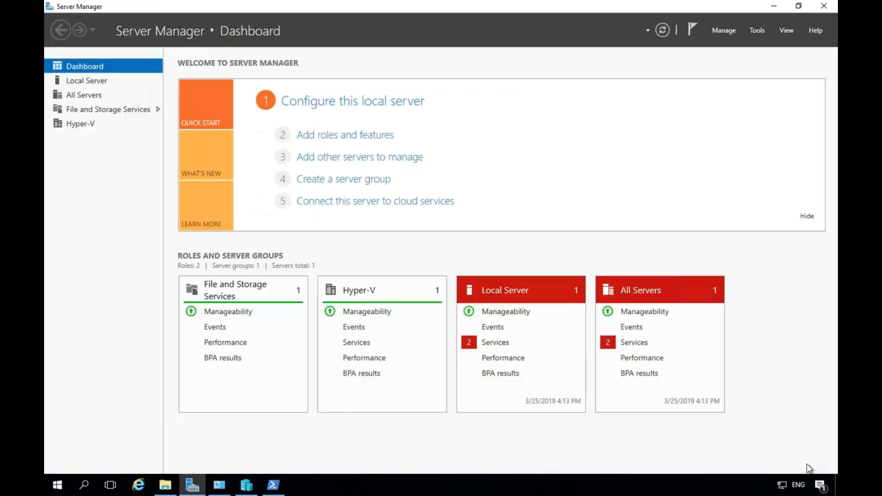
Inspect the external VSwitch-Servers switch in Virtual Switch Manager and cancel without changes.
{"action": "left_click", "coordinate": [247, 485]}
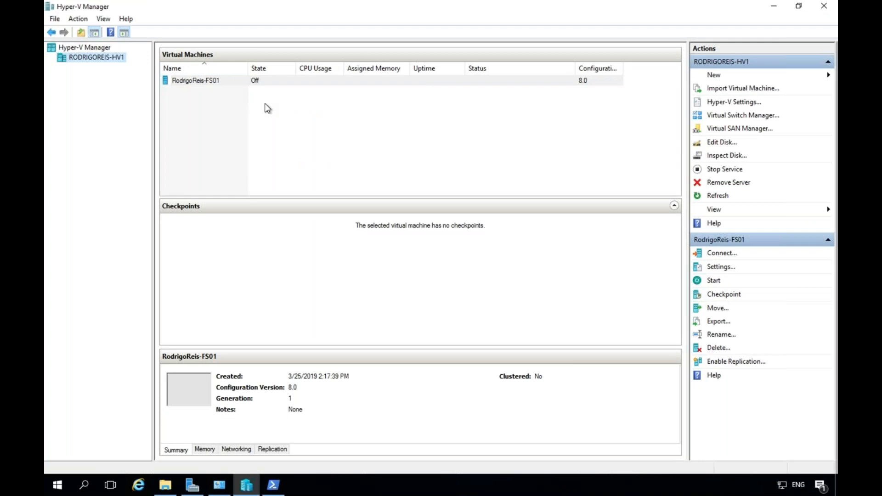
{"action": "left_click", "coordinate": [741, 115]}
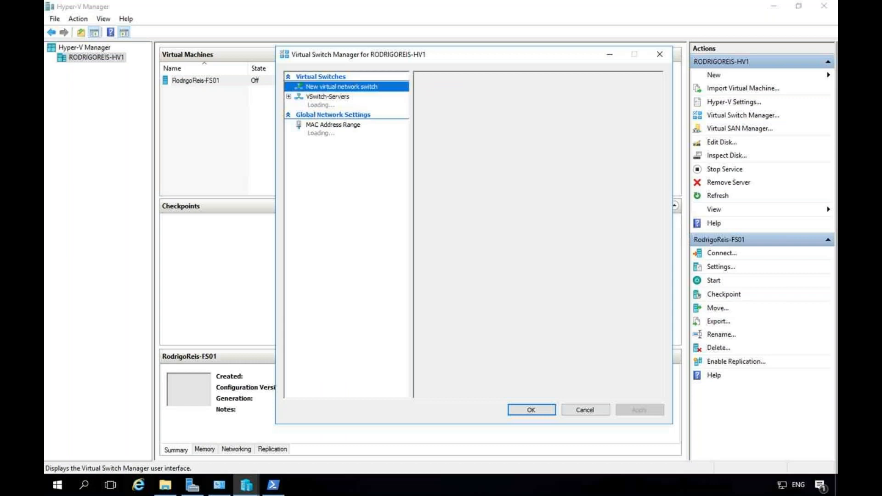
{"action": "left_click", "coordinate": [335, 97]}
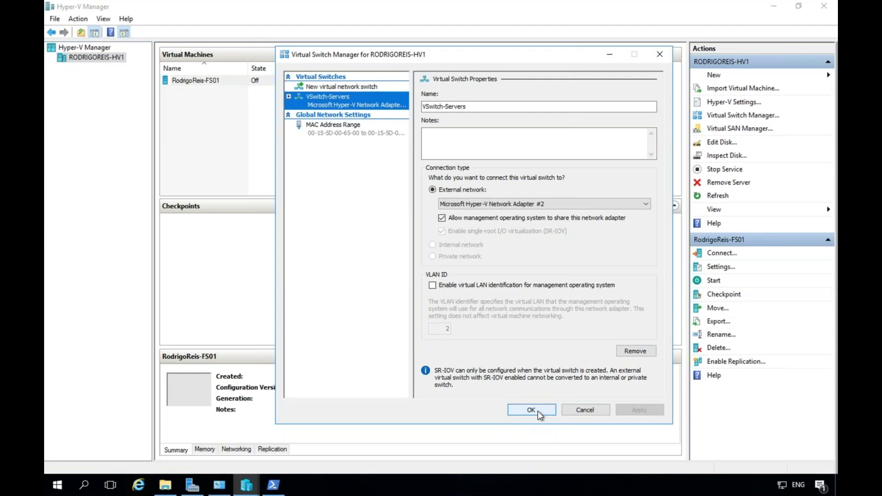
{"action": "left_click", "coordinate": [582, 411]}
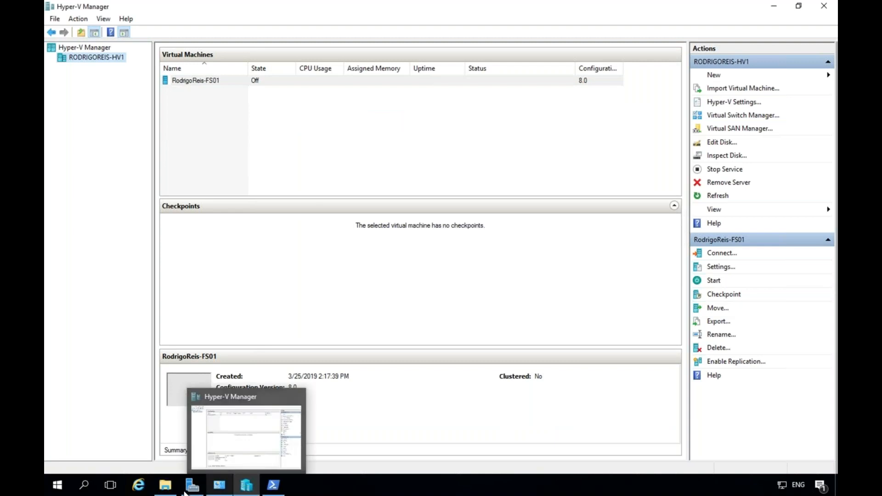
{"action": "mouse_move", "coordinate": [275, 491]}
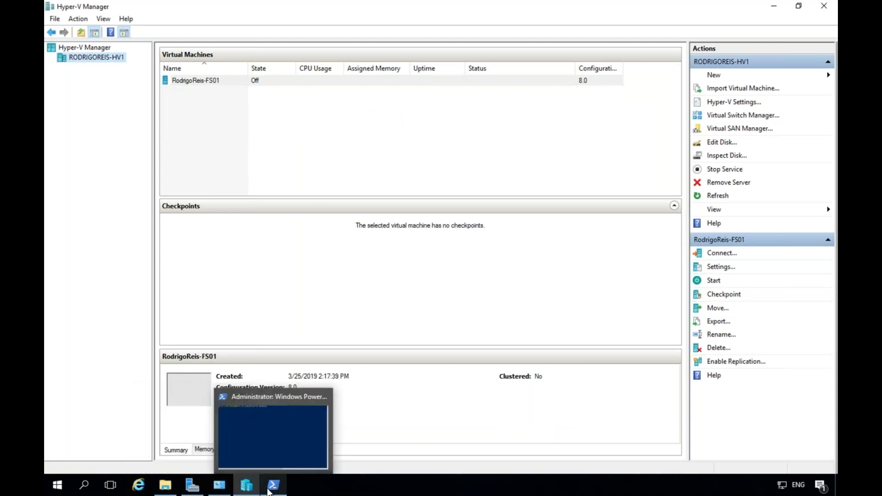
{"action": "right_click", "coordinate": [198, 82]}
{"action": "left_click", "coordinate": [231, 103]}
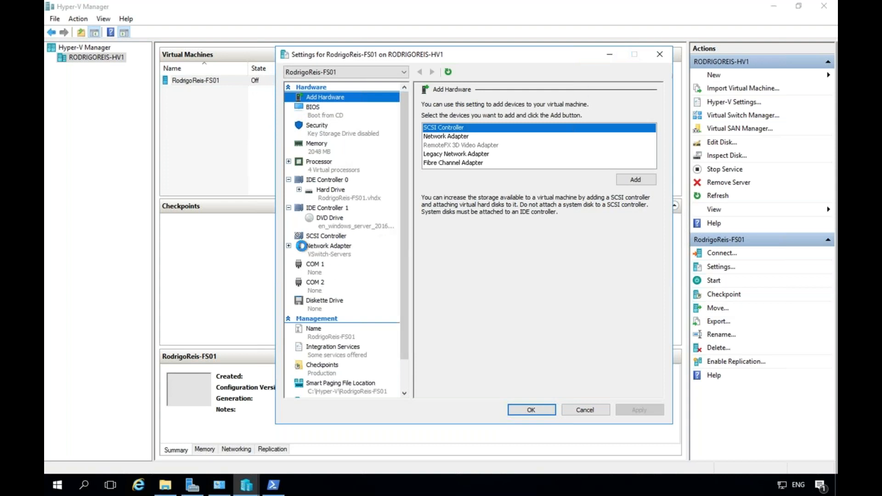
{"action": "left_click", "coordinate": [404, 393]}
{"action": "left_click", "coordinate": [405, 394]}
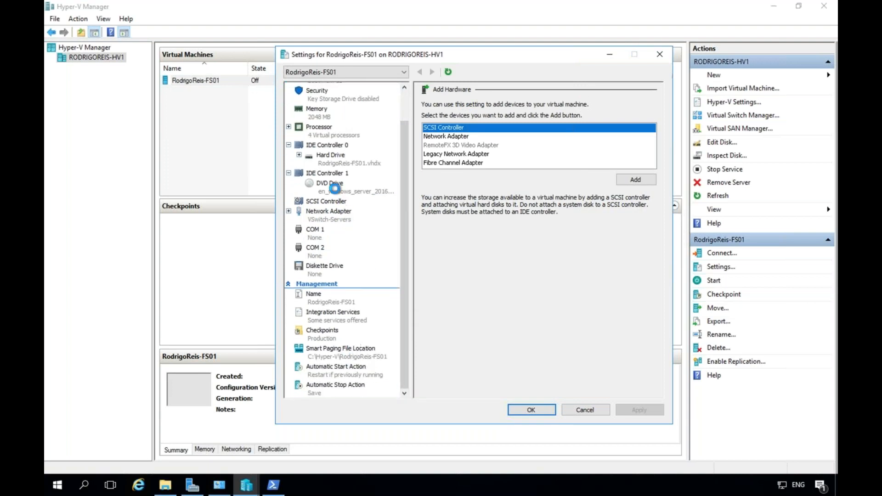
{"action": "left_click", "coordinate": [334, 163]}
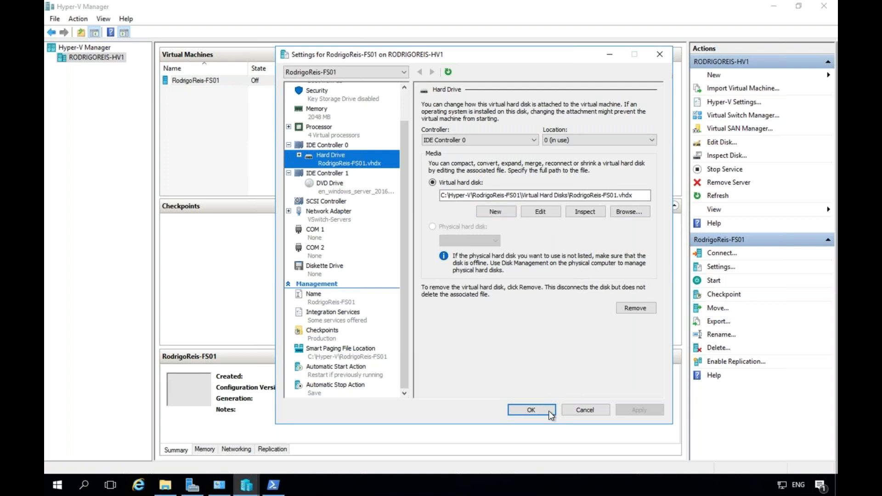
{"action": "left_click", "coordinate": [581, 412]}
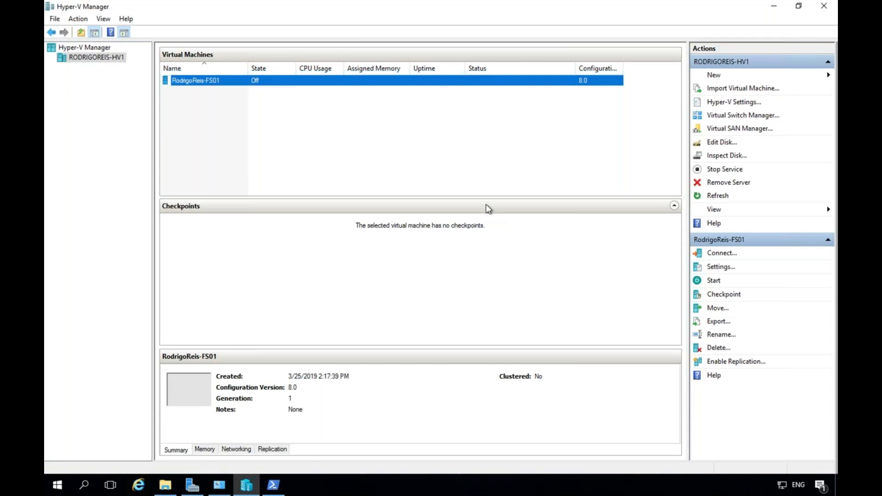
Launch iSCSI Initiator from Server Manager's Tools, agreeing to start the Microsoft iSCSI service.
{"action": "left_click", "coordinate": [774, 8]}
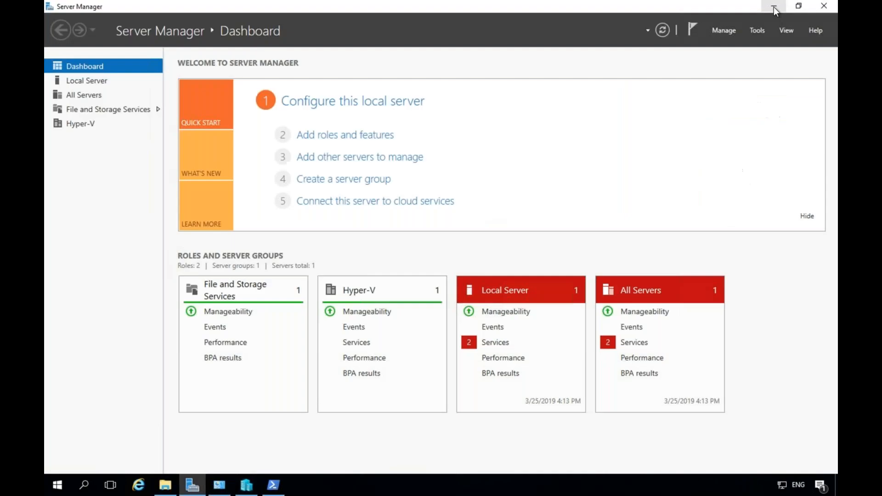
{"action": "left_click", "coordinate": [755, 30]}
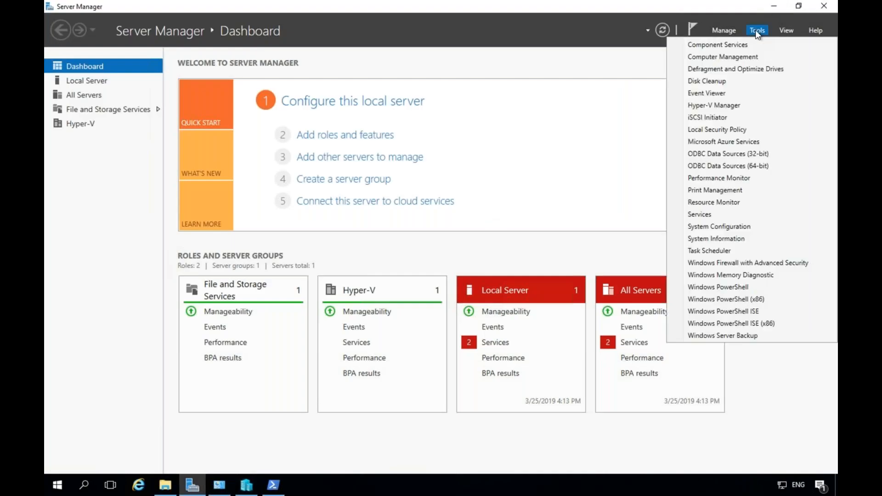
{"action": "left_click", "coordinate": [737, 120]}
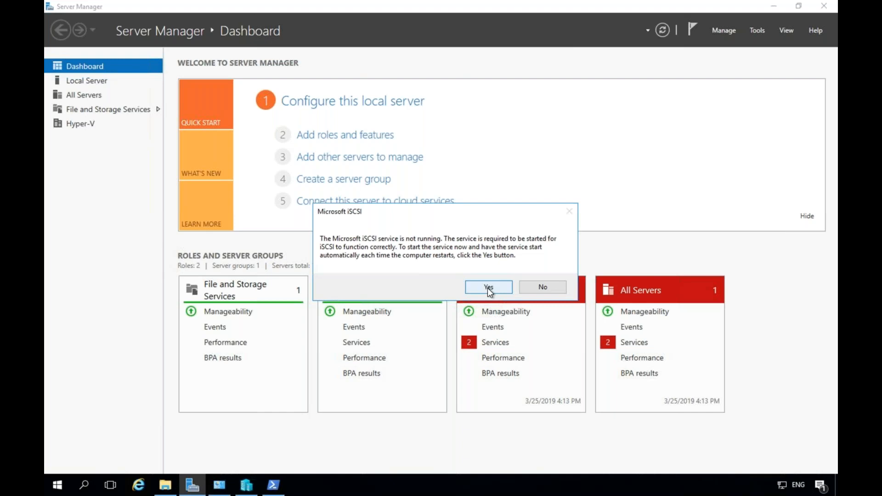
{"action": "left_click", "coordinate": [489, 287]}
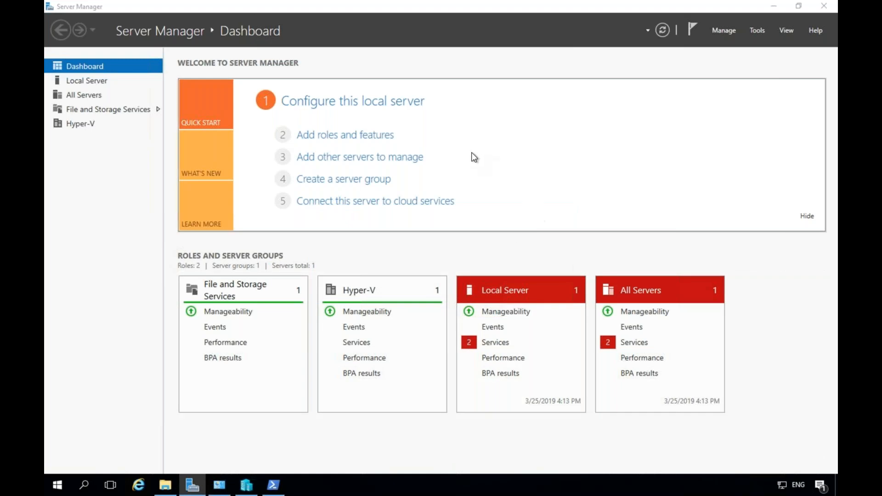
{"action": "left_click", "coordinate": [774, 7]}
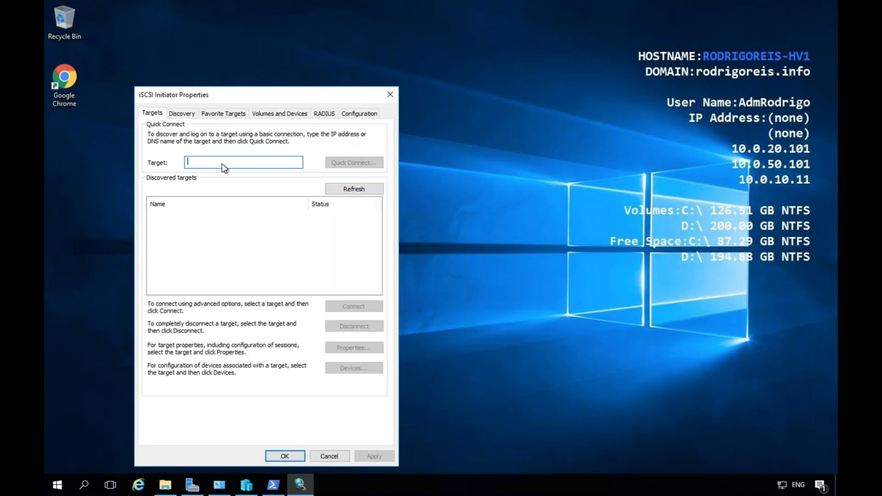
Open the Windows Run box with Win+R.
{"action": "key", "text": "super+r"}
Run cmd and ping 10.0.20.100, confirming four replies with 0% loss.
{"action": "type", "text": "cmd"}
{"action": "key", "text": "Return"}
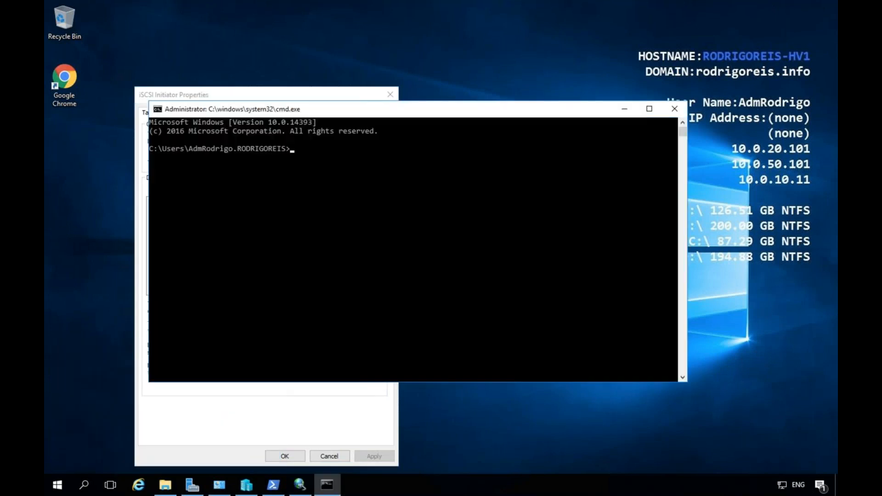
{"action": "type", "text": "ping 10.0.20.100"}
{"action": "key", "text": "Return"}
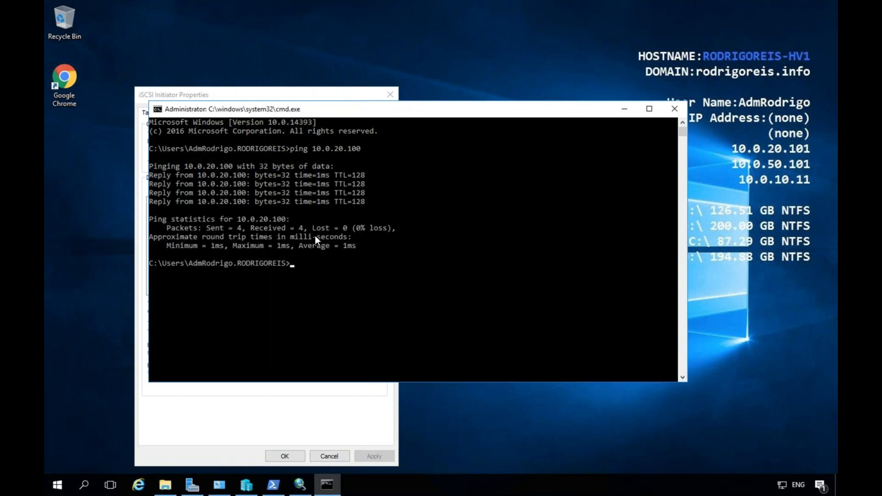
{"action": "left_click", "coordinate": [624, 109]}
{"action": "left_click", "coordinate": [274, 485]}
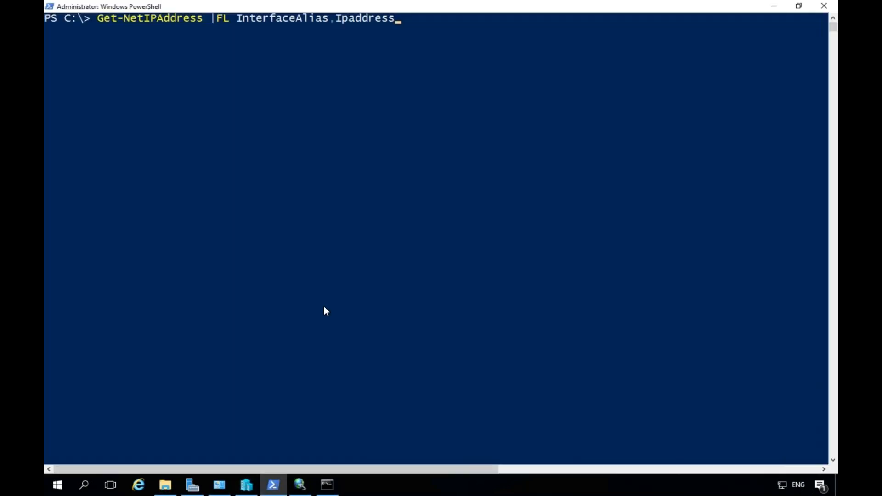
Run Get-NetIPAddress to list addresses: ISCSI 10.0.20.101, LIVE-MIG 10.0.50.101, HEARTBET 10.0.10.11.
{"action": "key", "text": "Return"}
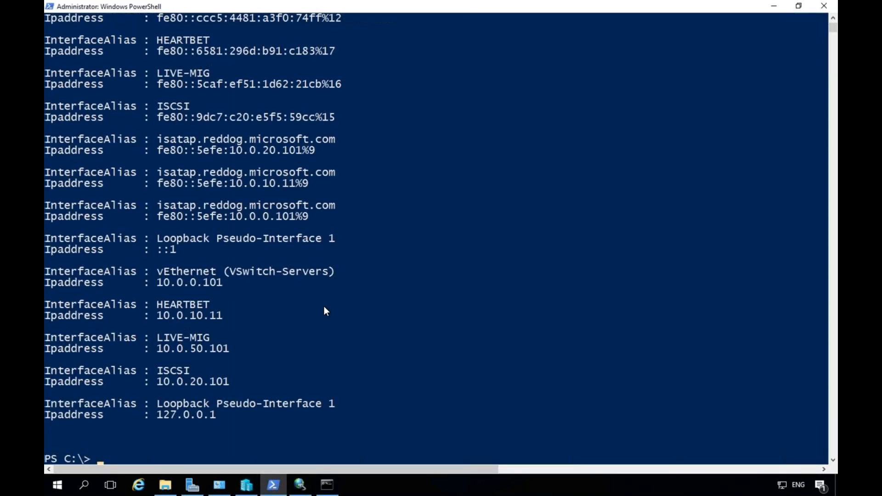
{"action": "scroll", "coordinate": [325, 311], "scroll_direction": "down", "scroll_amount": 5}
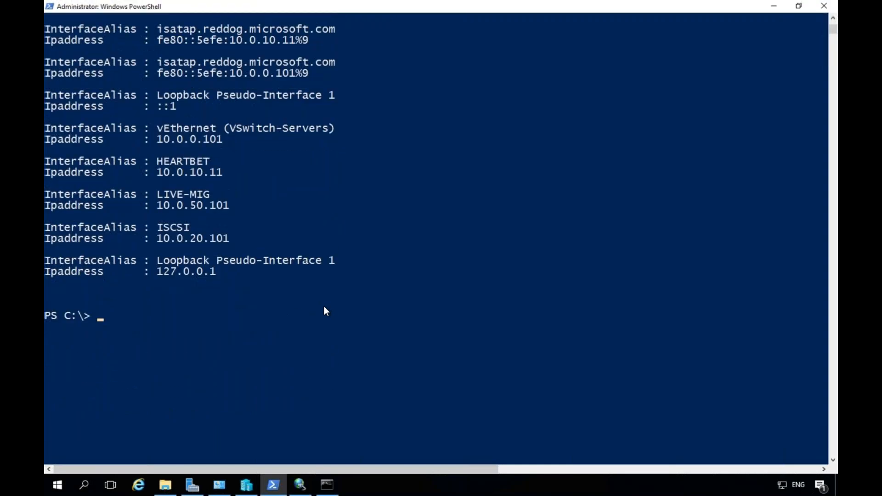
{"action": "scroll", "coordinate": [325, 311], "scroll_direction": "down", "scroll_amount": 2}
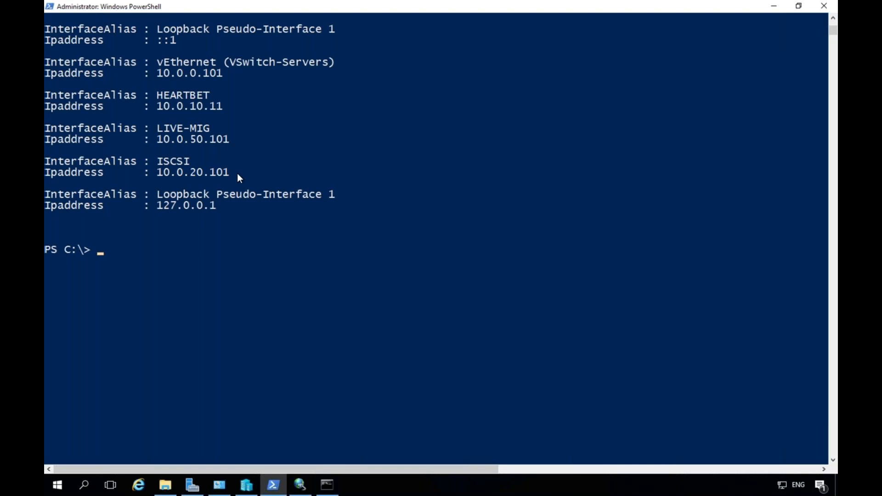
{"action": "left_click", "coordinate": [775, 7]}
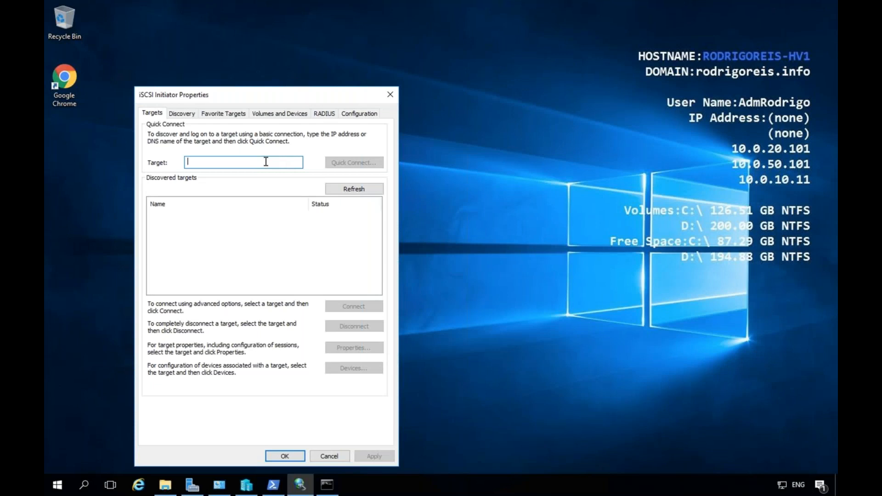
Quick Connect the iSCSI Initiator to target 10.0.20.100, after checking the address against the ping output.
{"action": "type", "text": "10.0.0."}
{"action": "key", "text": "BackSpace"}
{"action": "key", "text": "BackSpace"}
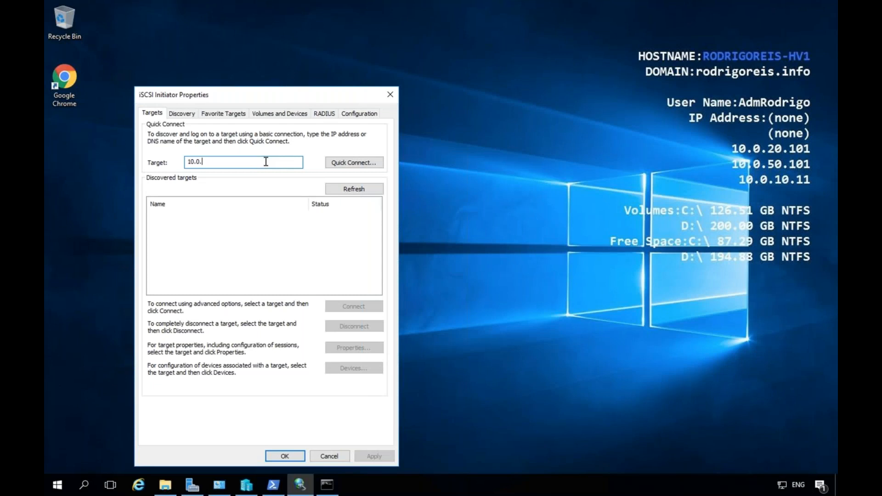
{"action": "left_click", "coordinate": [332, 489]}
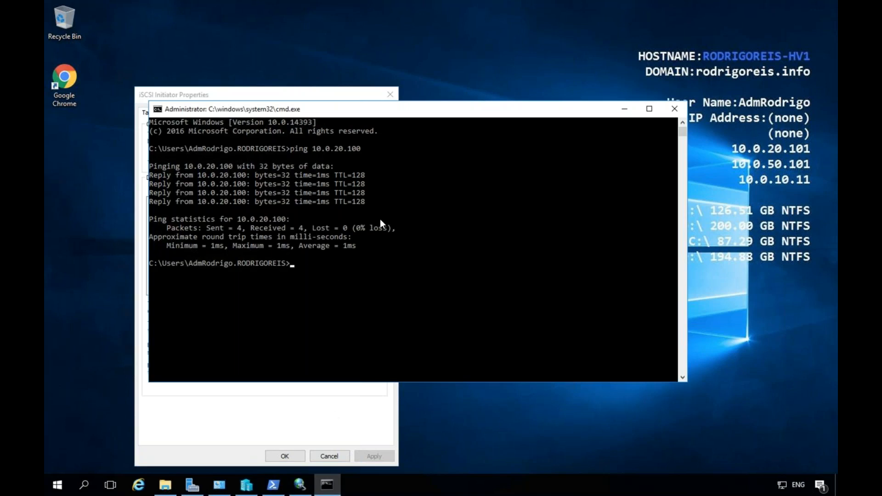
{"action": "left_click", "coordinate": [625, 109]}
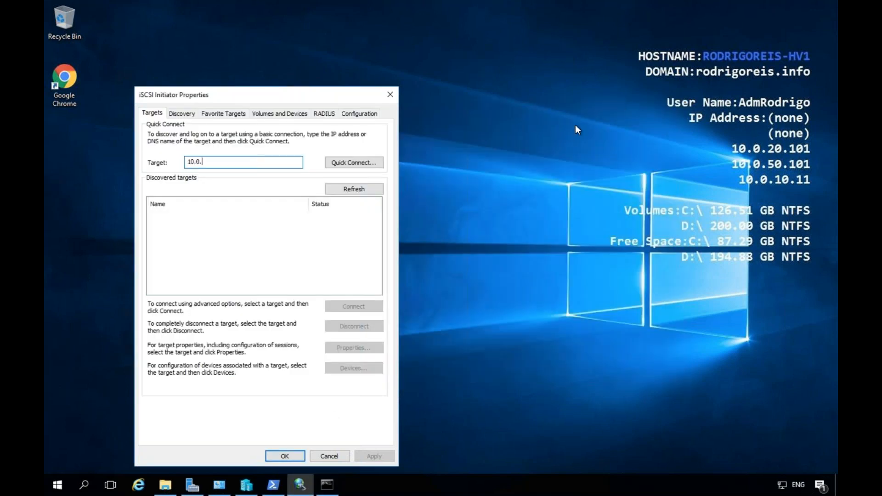
{"action": "type", "text": "20.100"}
{"action": "left_click", "coordinate": [365, 163]}
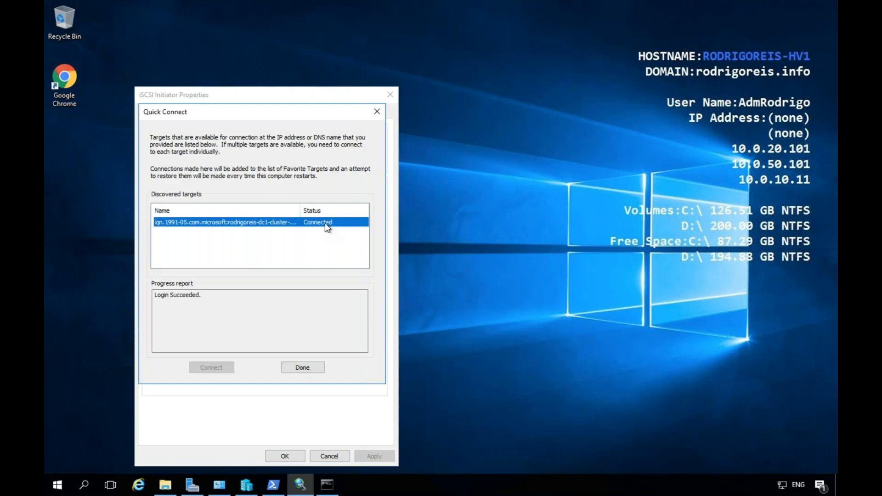
Auto Configure the target's disk on the Volumes and Devices tab and close the properties with OK.
{"action": "left_click", "coordinate": [303, 367]}
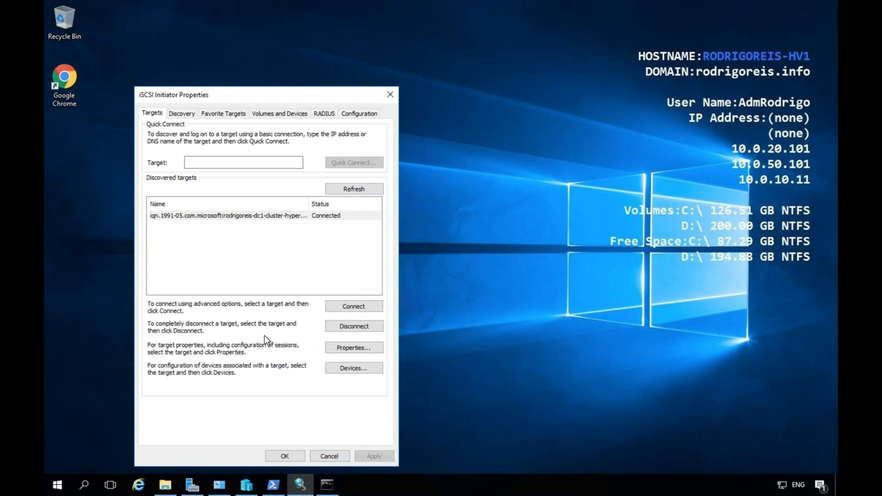
{"action": "left_click", "coordinate": [277, 115]}
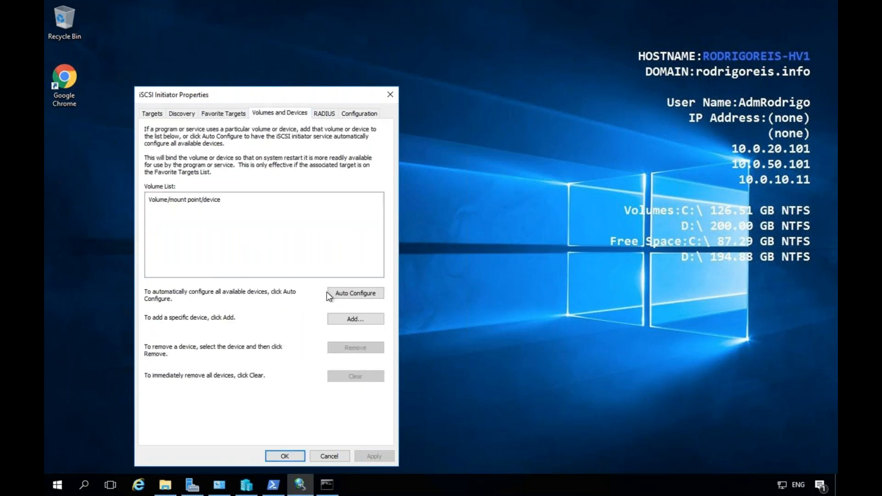
{"action": "left_click", "coordinate": [353, 295]}
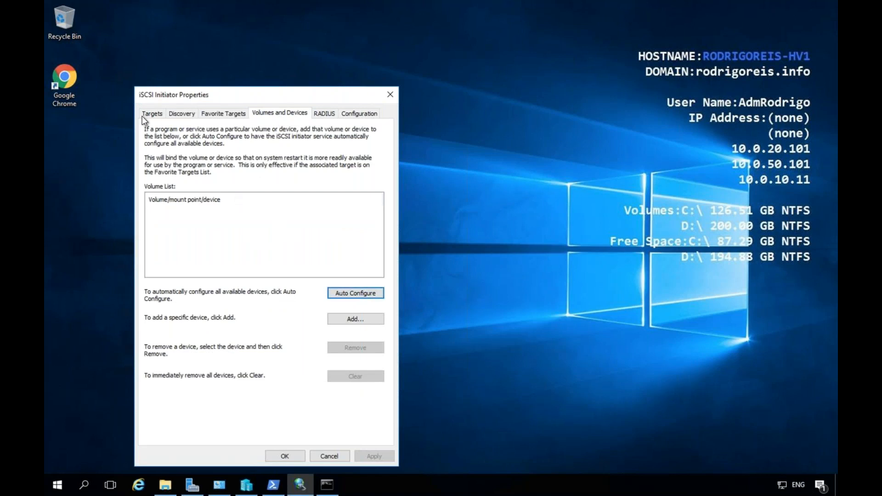
{"action": "left_click", "coordinate": [154, 115]}
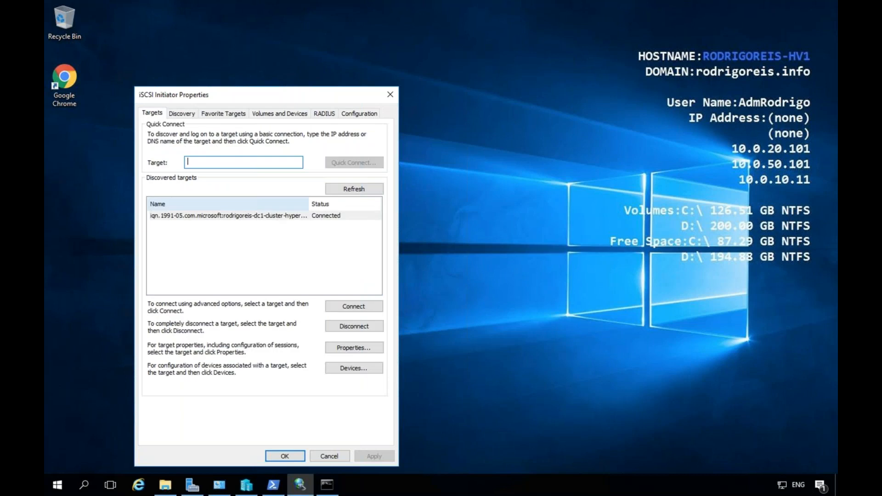
{"action": "left_click", "coordinate": [290, 115]}
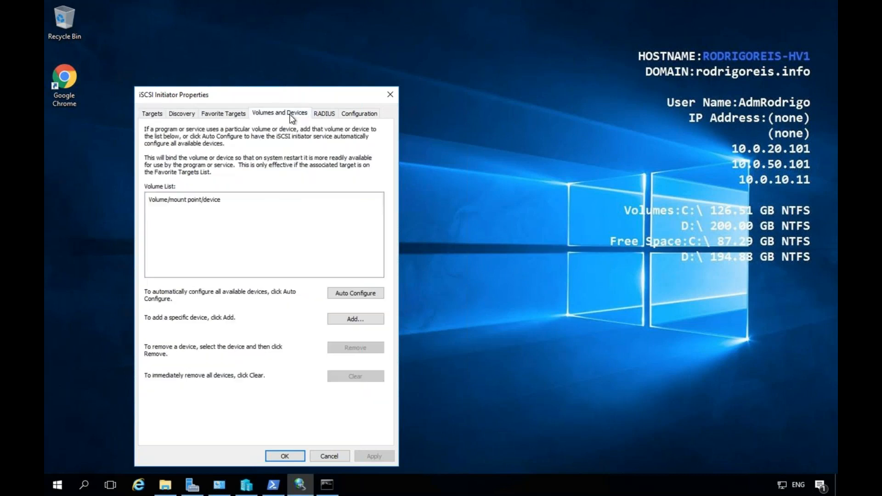
{"action": "left_click", "coordinate": [346, 295]}
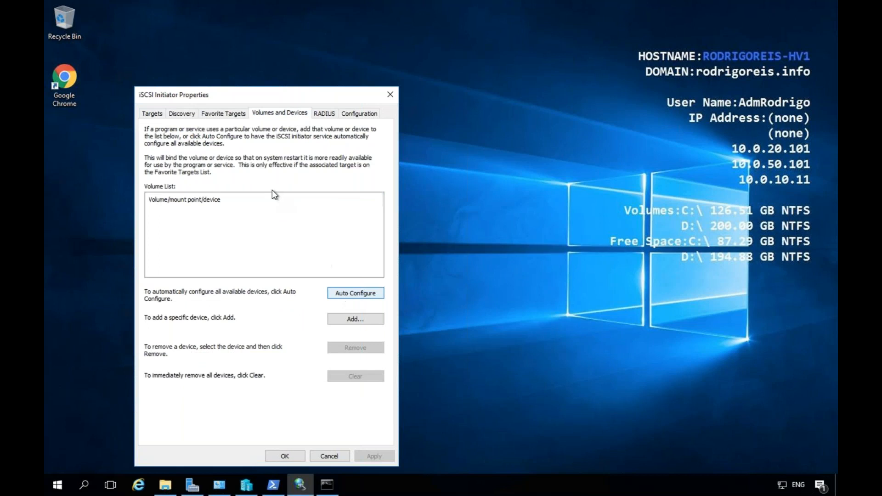
{"action": "left_click_drag", "start_coordinate": [320, 95], "coordinate": [374, 44]}
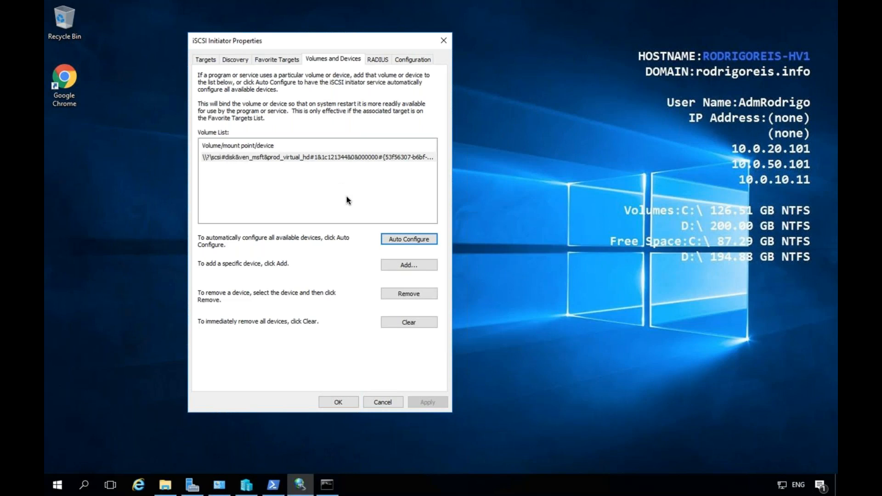
{"action": "left_click", "coordinate": [338, 402]}
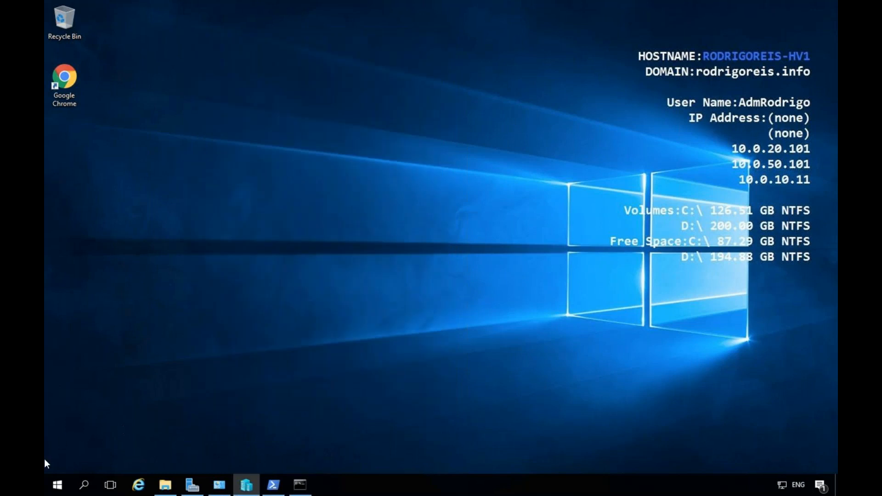
Open Disk Management from the Start context menu and initialize Disk 2 as GPT.
{"action": "right_click", "coordinate": [56, 488]}
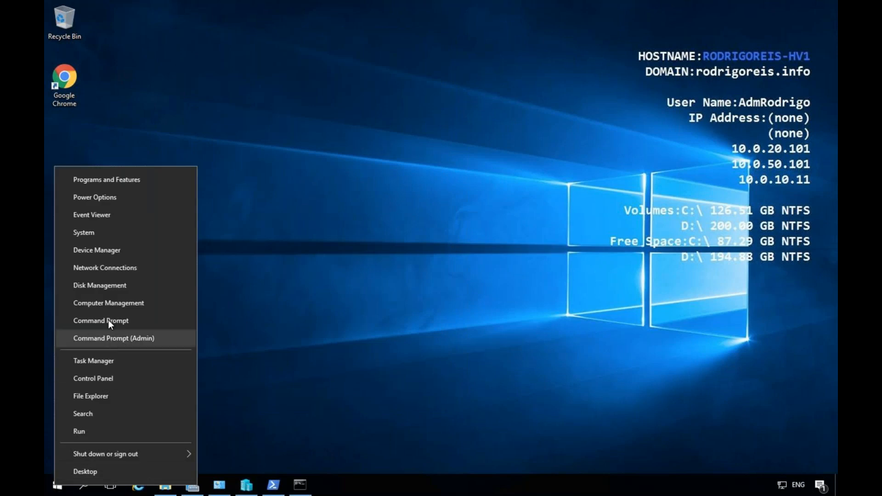
{"action": "left_click", "coordinate": [114, 289]}
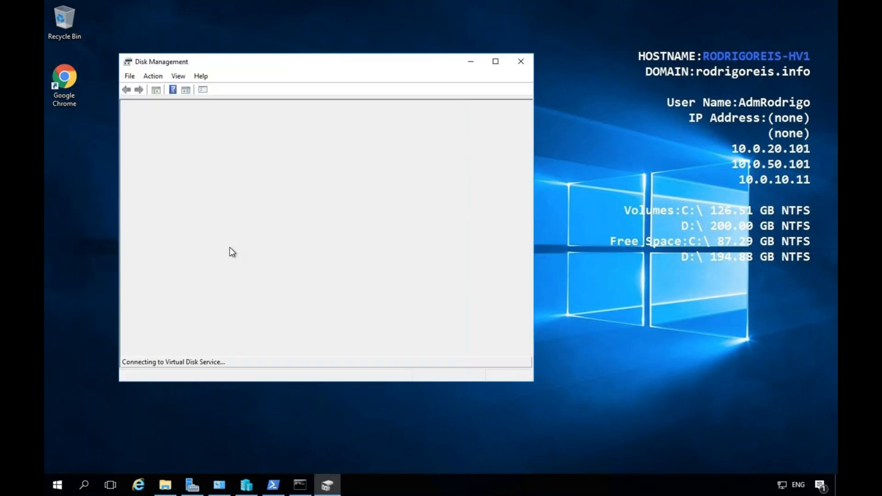
{"action": "left_click", "coordinate": [494, 61]}
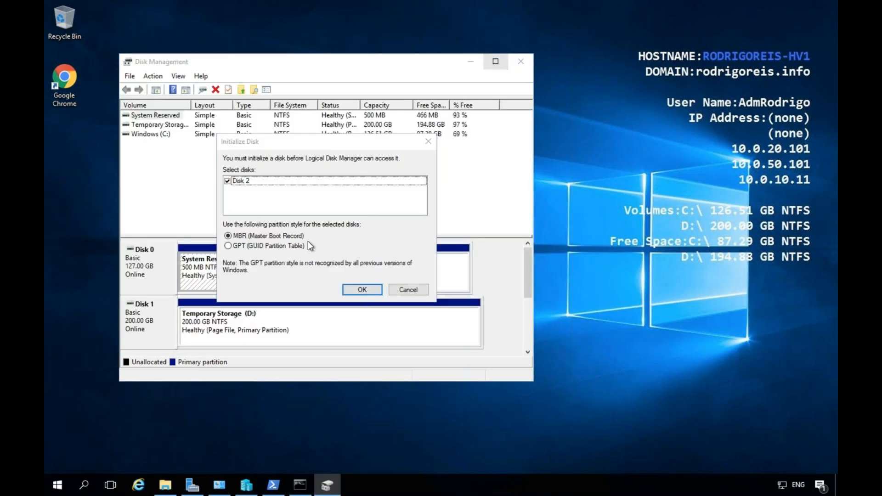
{"action": "left_click", "coordinate": [228, 247]}
{"action": "left_click", "coordinate": [356, 289]}
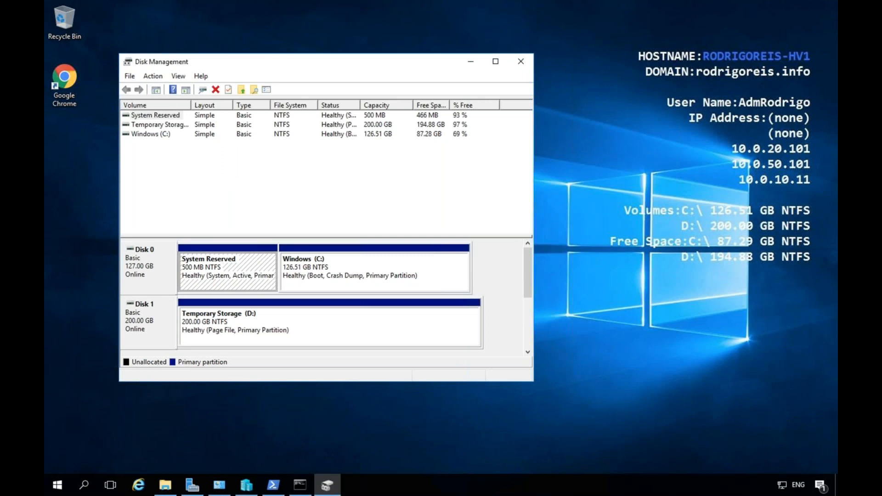
Create a new simple volume on Disk 2's unallocated space at full size, drive E, formatted ReFS.
{"action": "left_click", "coordinate": [496, 65]}
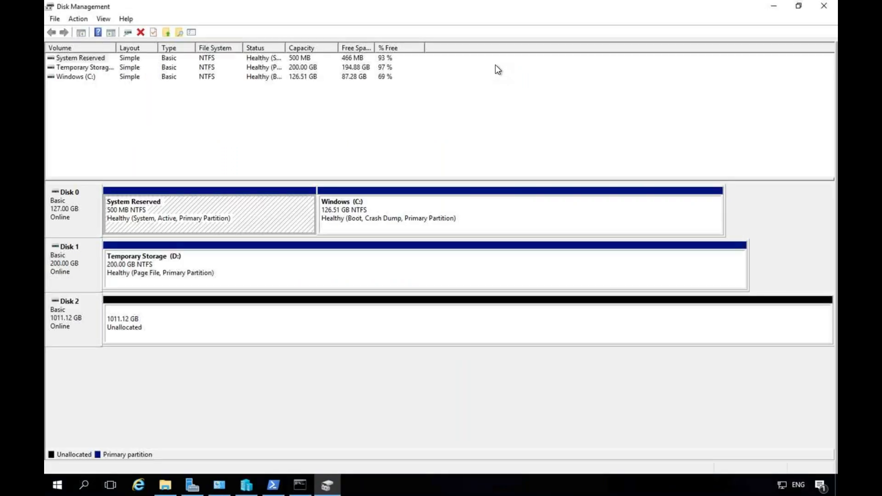
{"action": "right_click", "coordinate": [117, 308]}
{"action": "left_click", "coordinate": [141, 316]}
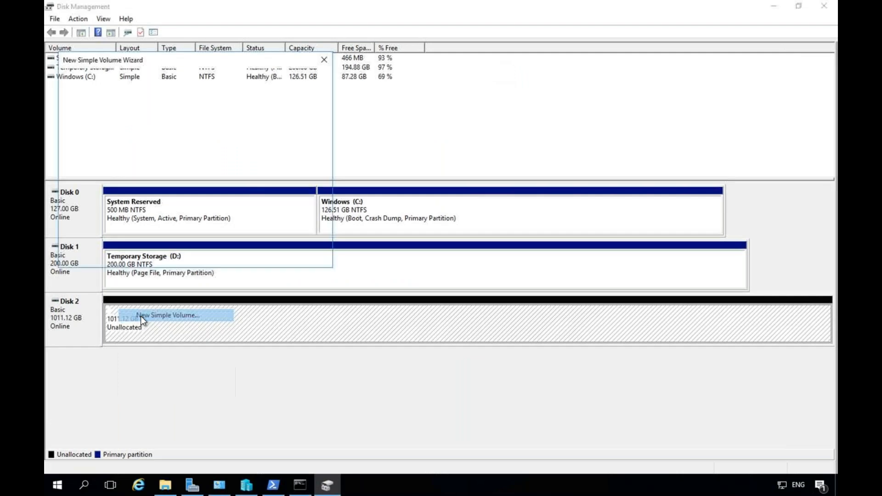
{"action": "left_click", "coordinate": [250, 255]}
{"action": "left_click", "coordinate": [252, 258]}
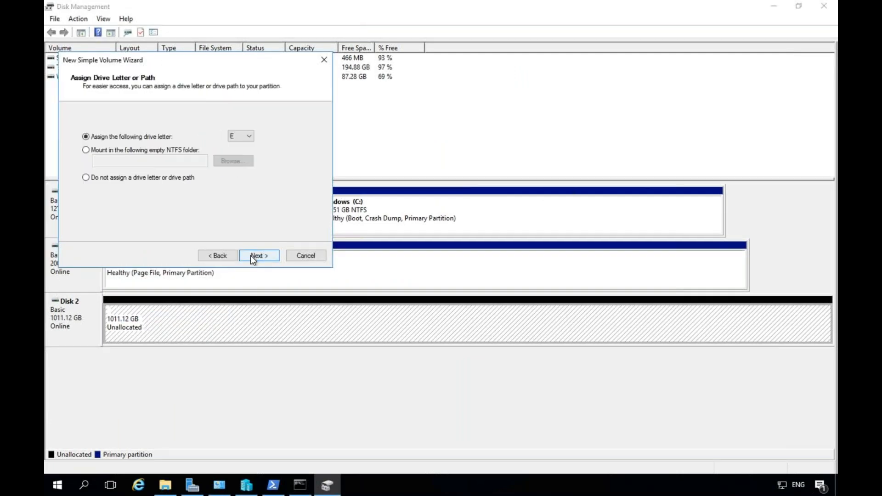
{"action": "left_click", "coordinate": [264, 256]}
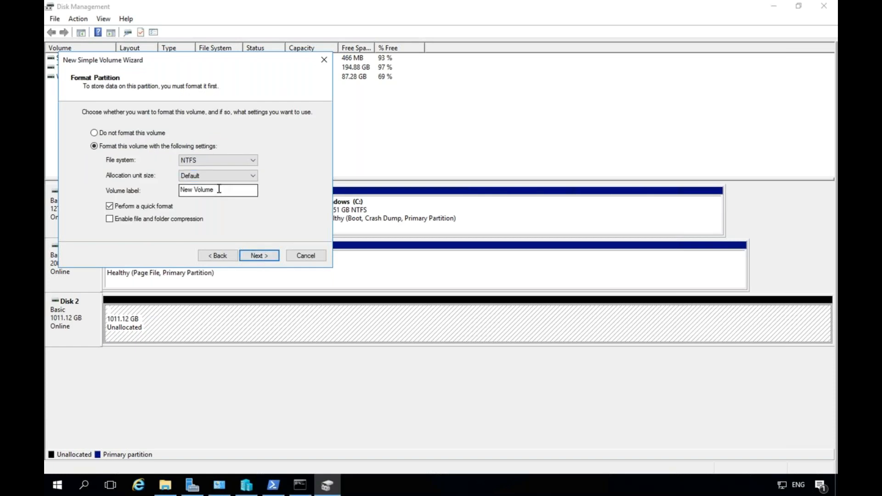
{"action": "left_click", "coordinate": [232, 158]}
{"action": "left_click", "coordinate": [211, 184]}
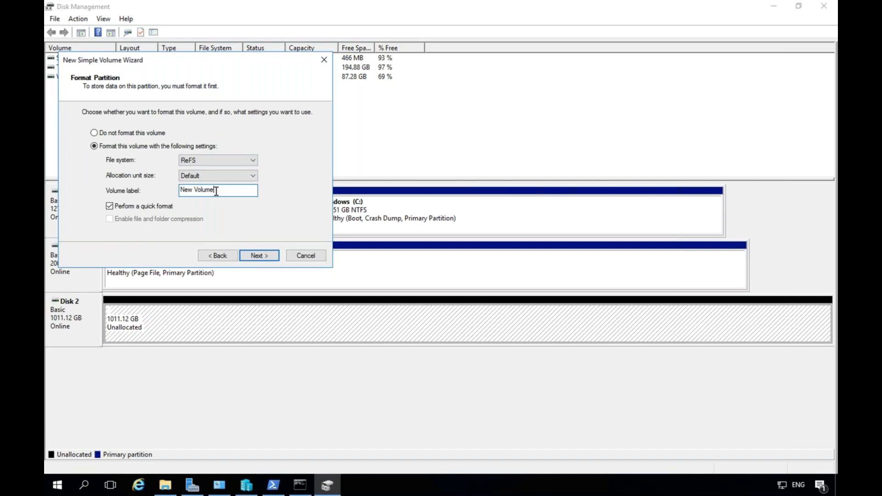
Label the volume HV-DATA01, finish the wizard, and close Disk Management.
{"action": "left_click_drag", "start_coordinate": [216, 191], "coordinate": [146, 191]}
{"action": "type", "text": "HV"}
{"action": "type", "text": "-DATA01"}
{"action": "left_click", "coordinate": [261, 257]}
{"action": "left_click", "coordinate": [260, 258]}
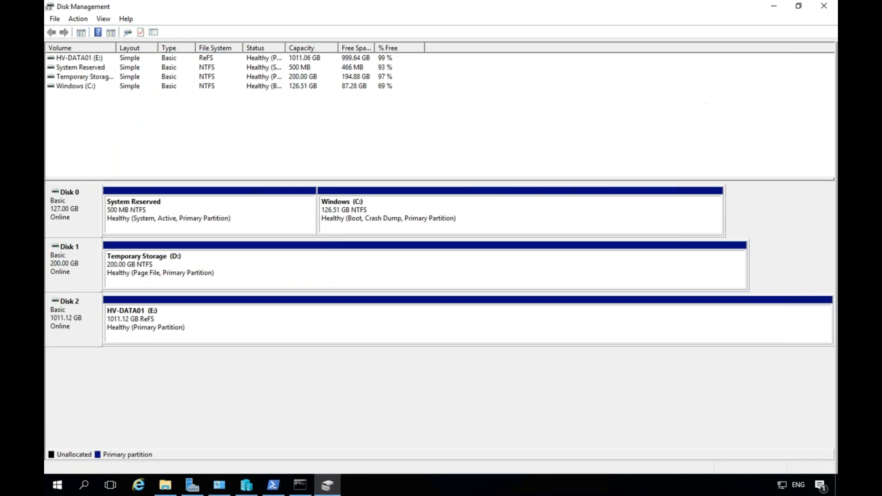
{"action": "left_click", "coordinate": [825, 7]}
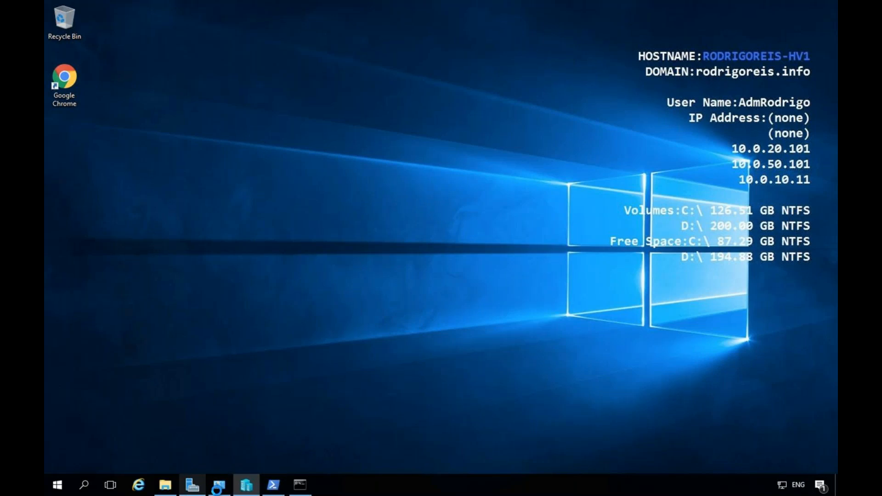
Glance at the five adapters in Network Connections, close it, and bring up Server Manager.
{"action": "left_click", "coordinate": [218, 487]}
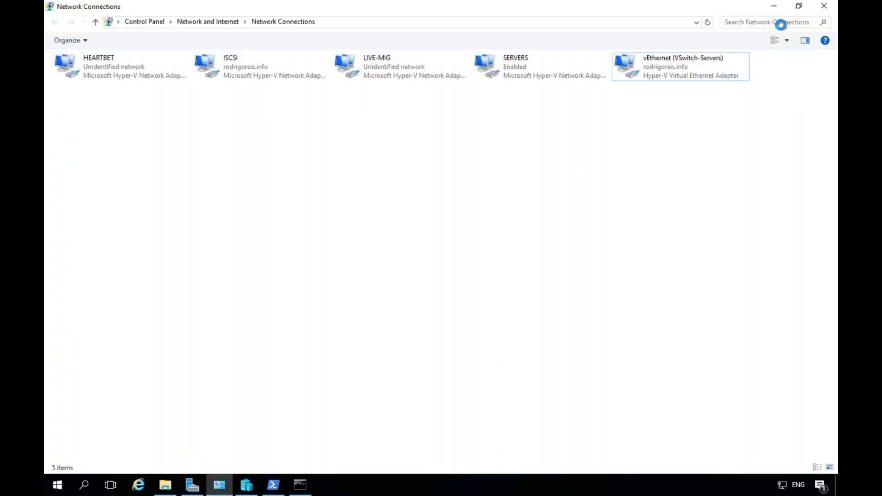
{"action": "left_click", "coordinate": [826, 9]}
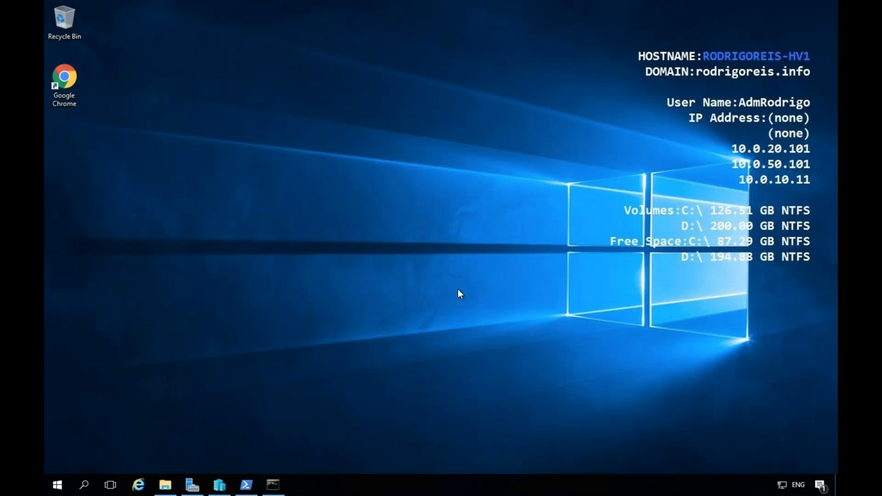
{"action": "left_click", "coordinate": [192, 490]}
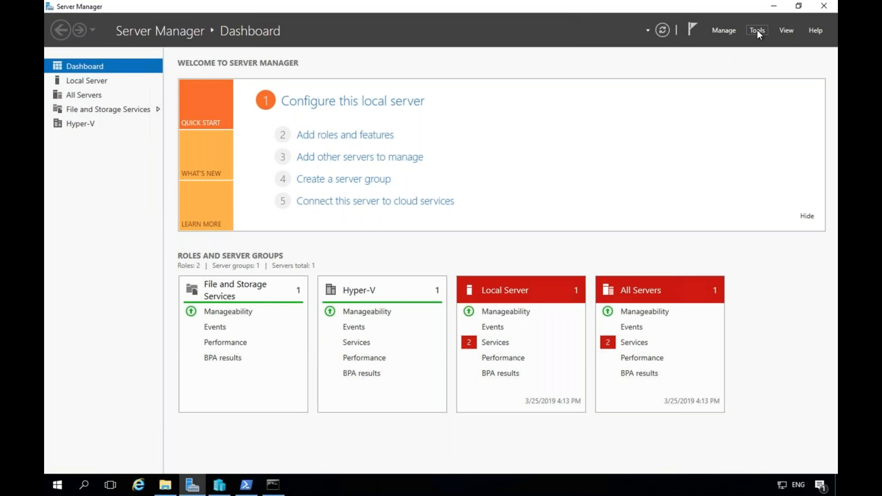
Advance the Add Roles and Features wizard to the Features page, keeping role-based install on this server.
{"action": "left_click", "coordinate": [373, 138]}
{"action": "left_click", "coordinate": [358, 312]}
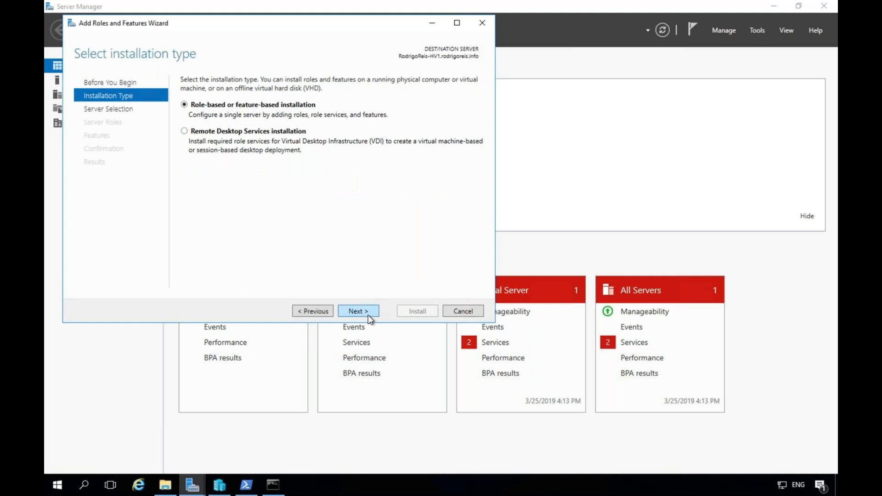
{"action": "left_click", "coordinate": [359, 312]}
{"action": "left_click", "coordinate": [358, 312]}
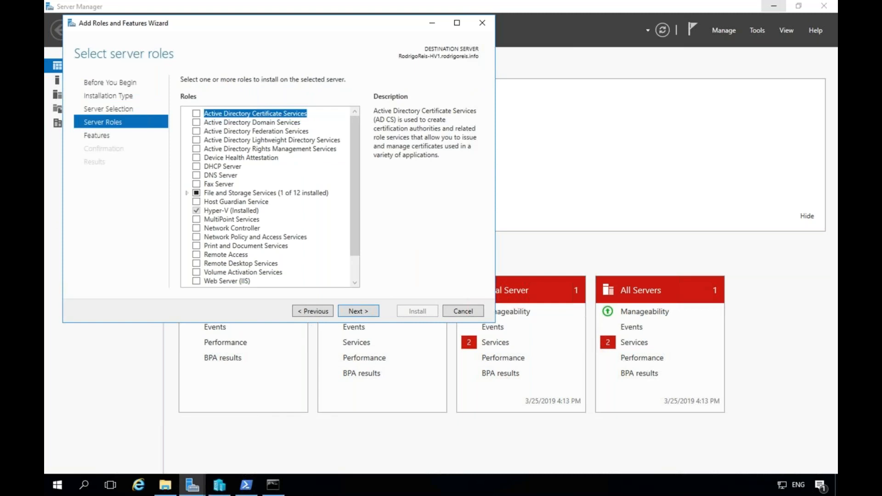
{"action": "left_click", "coordinate": [363, 312]}
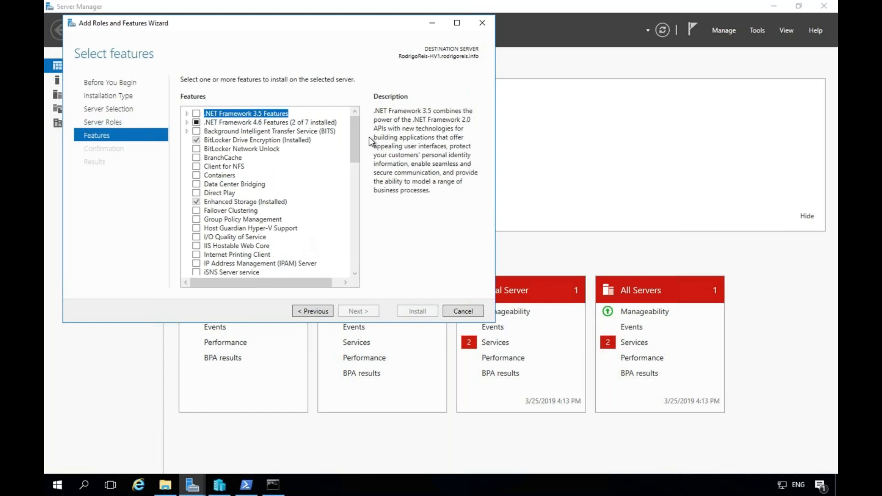
Install Failover Clustering with its management tools, then switch to the second host's Server Manager.
{"action": "left_click_drag", "start_coordinate": [358, 145], "coordinate": [306, 189]}
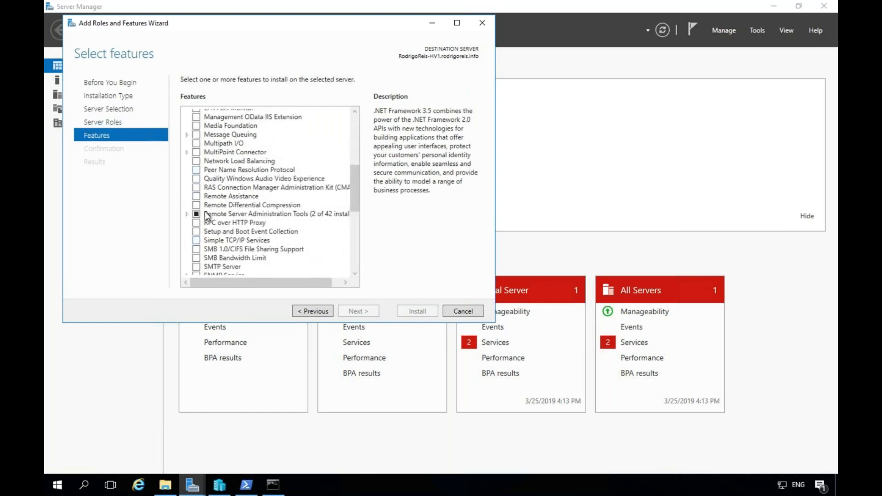
{"action": "left_click_drag", "start_coordinate": [352, 186], "coordinate": [355, 155]}
{"action": "left_click", "coordinate": [197, 147]}
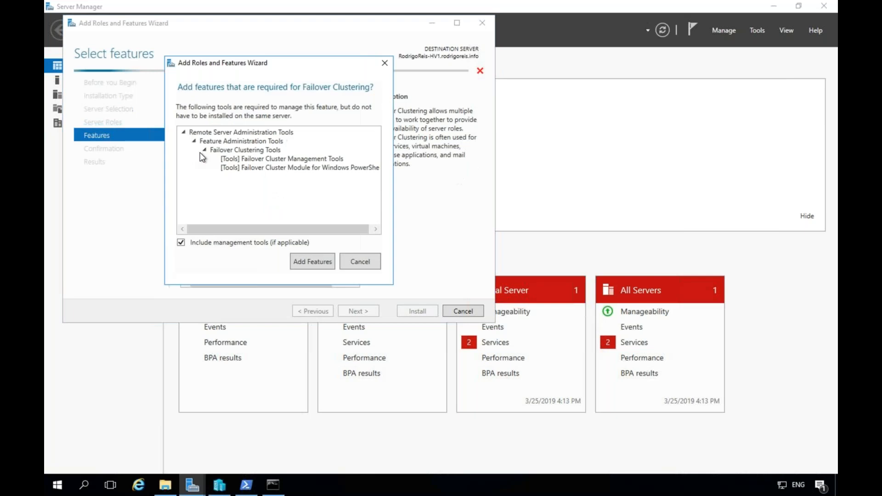
{"action": "left_click", "coordinate": [329, 263]}
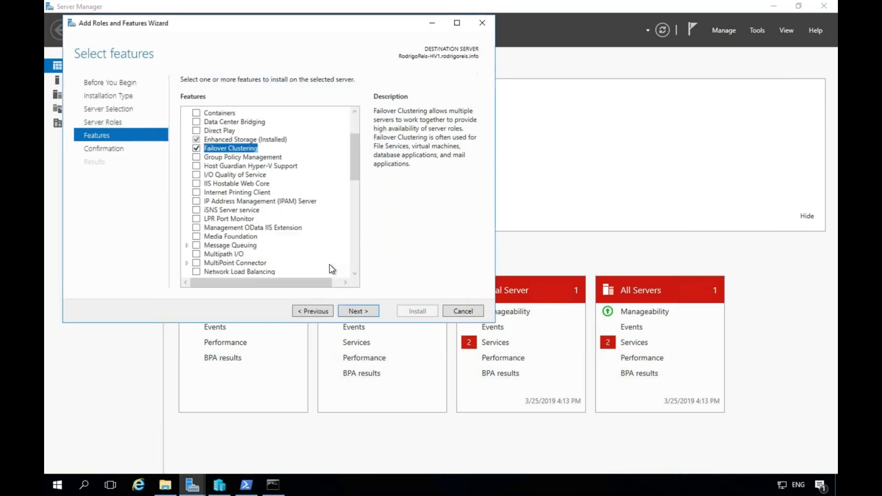
{"action": "left_click", "coordinate": [354, 312]}
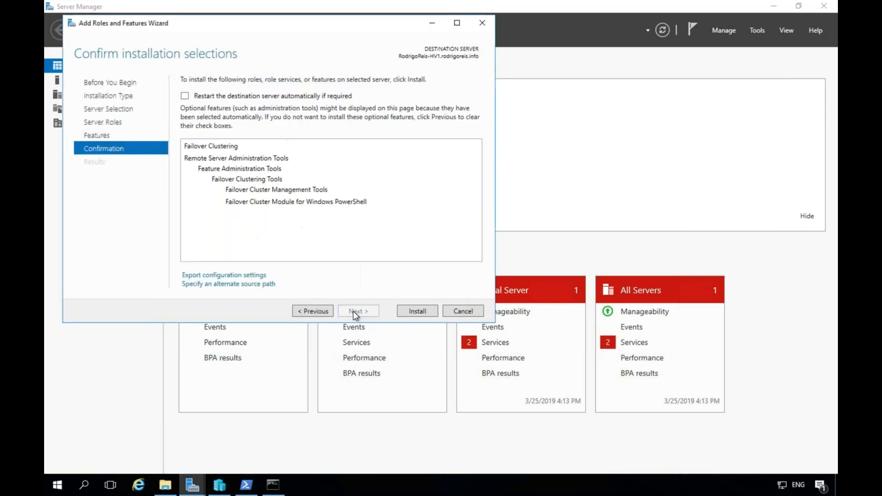
{"action": "left_click", "coordinate": [415, 312]}
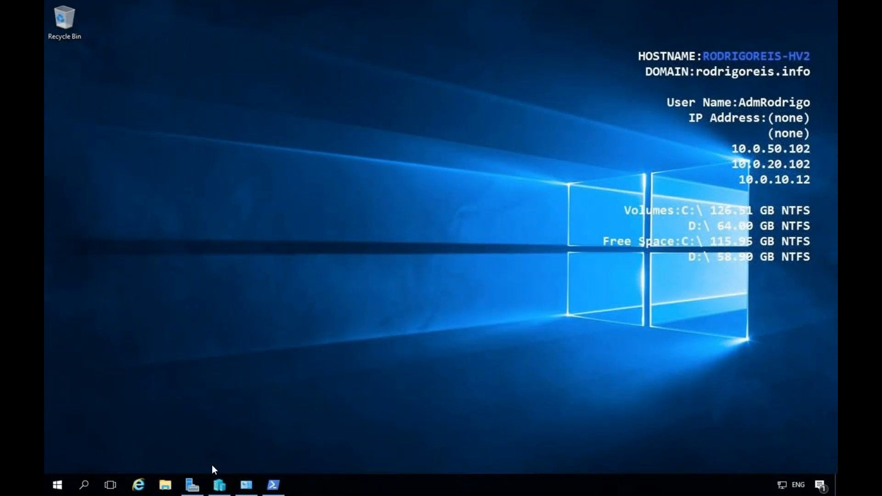
{"action": "mouse_move", "coordinate": [196, 486]}
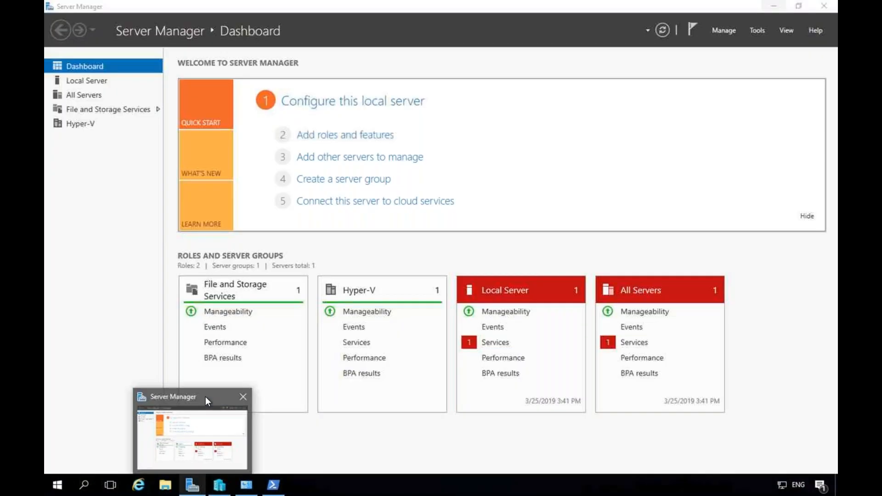
{"action": "left_click", "coordinate": [206, 396]}
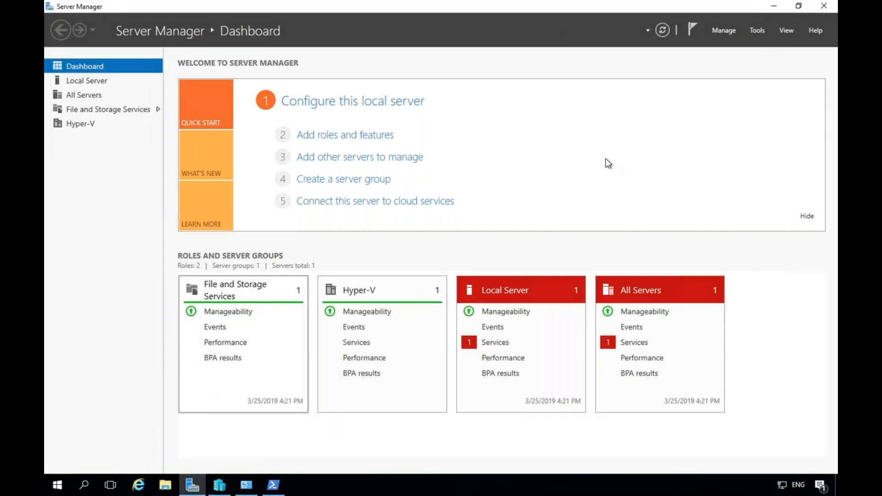
On the second host, launch iSCSI Initiator, start its service, and Quick Connect to 10.0.20.100.
{"action": "left_click", "coordinate": [756, 30]}
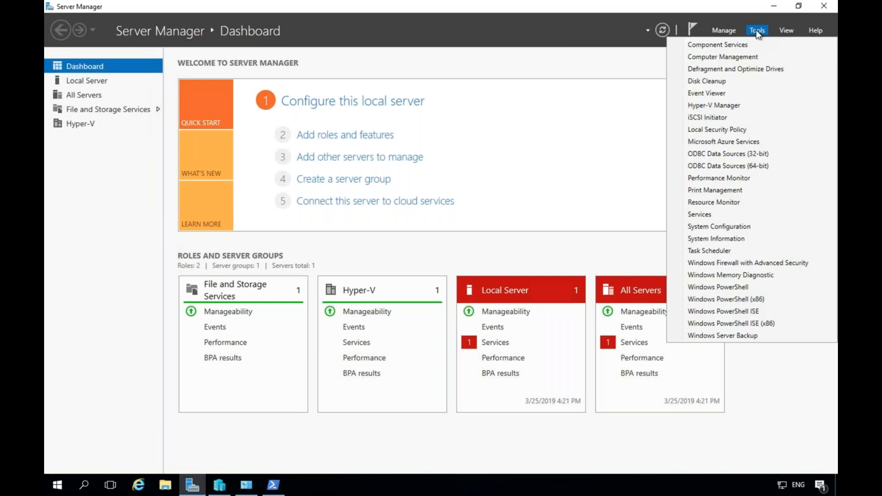
{"action": "left_click", "coordinate": [709, 119]}
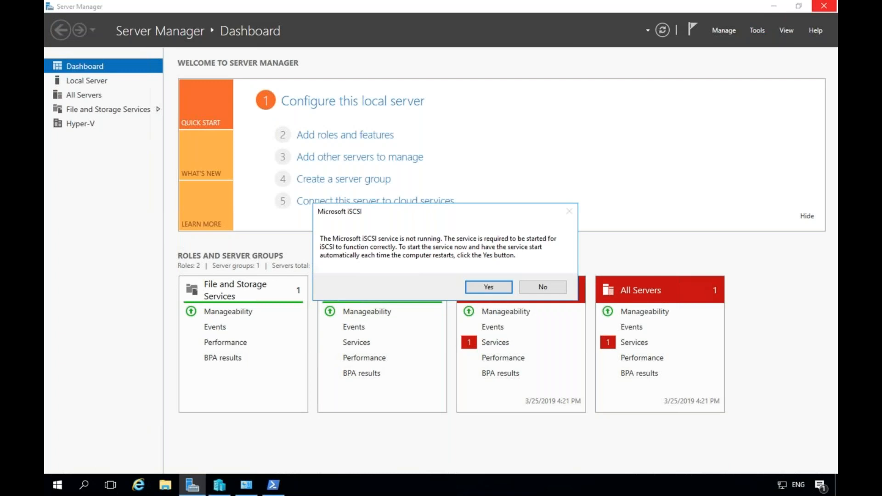
{"action": "left_click", "coordinate": [489, 288]}
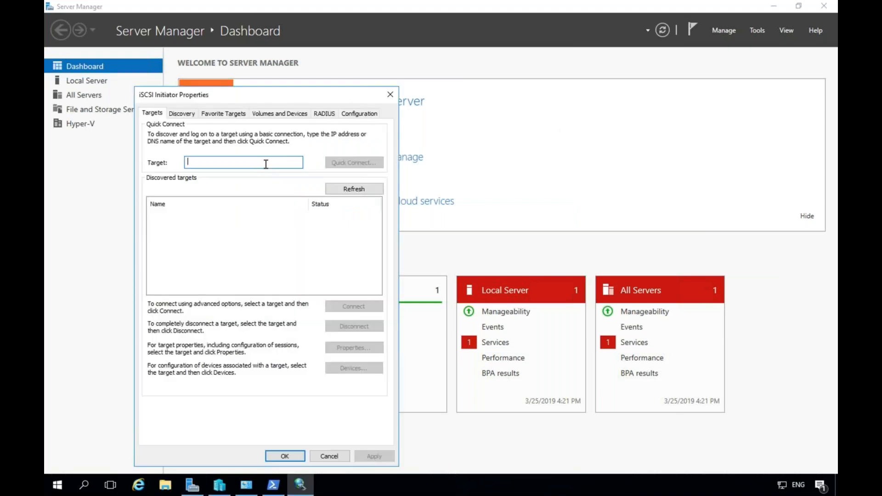
{"action": "type", "text": "10."}
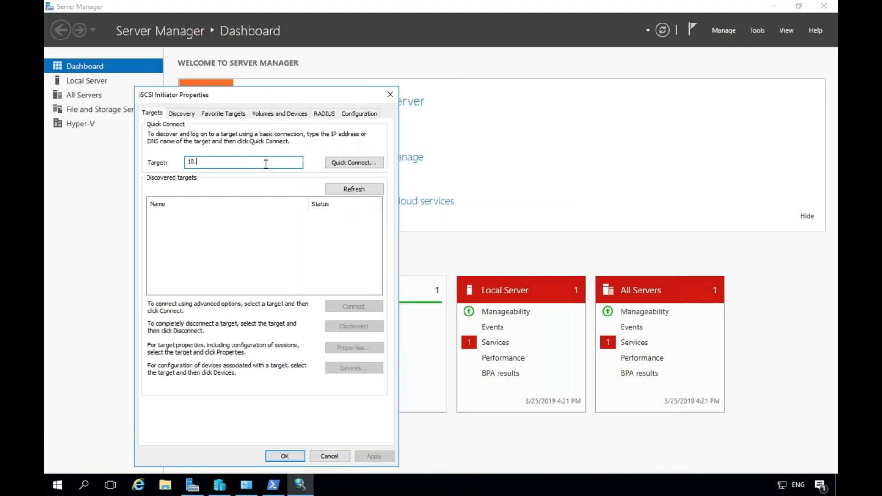
{"action": "type", "text": "0.20.100"}
{"action": "left_click", "coordinate": [361, 163]}
Auto Configure the iSCSI volumes, close the initiator properties, and open Add Roles and Features.
{"action": "left_click", "coordinate": [305, 368]}
{"action": "left_click", "coordinate": [277, 114]}
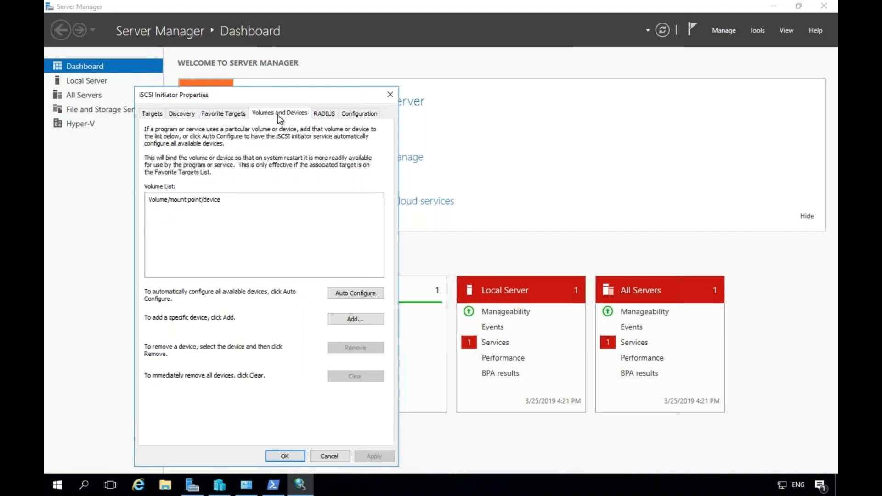
{"action": "left_click", "coordinate": [355, 291]}
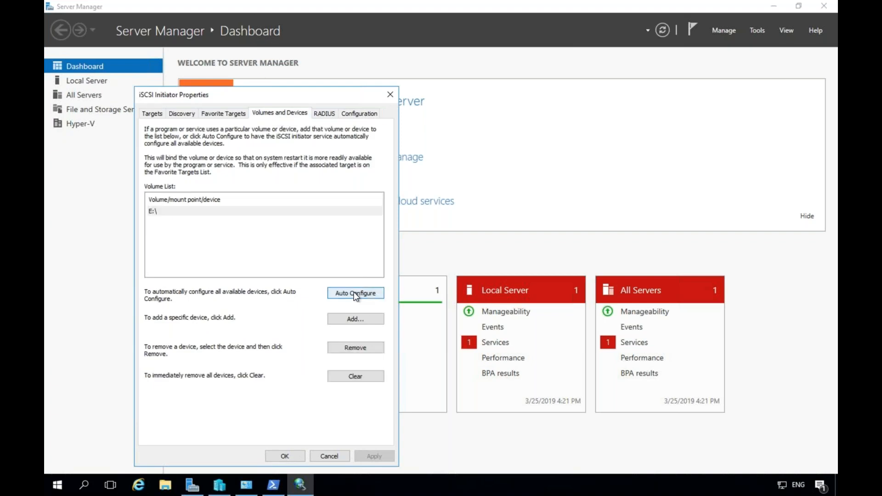
{"action": "left_click", "coordinate": [294, 458]}
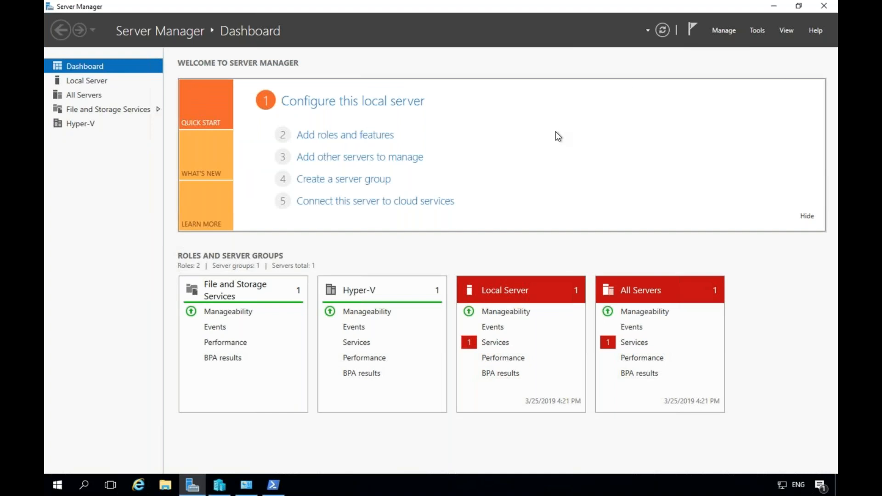
{"action": "left_click", "coordinate": [353, 137]}
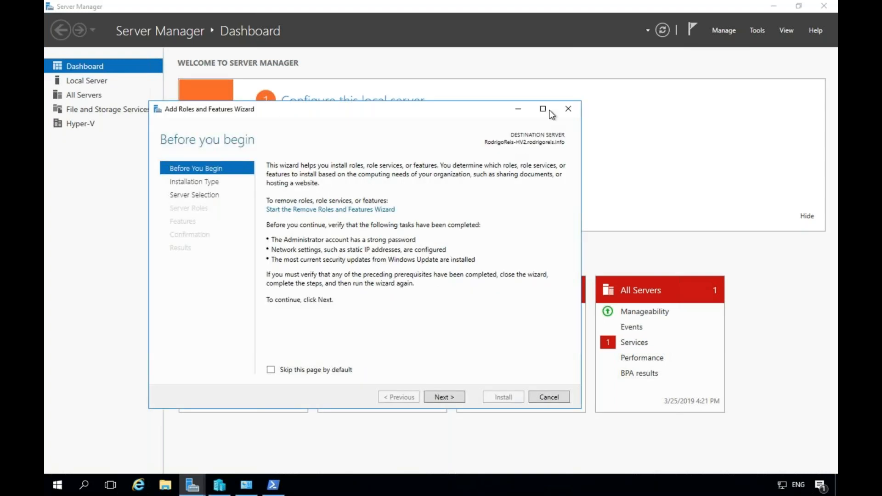
On the second host, select Failover Clustering plus its management tools in the wizard and install it.
{"action": "left_click", "coordinate": [543, 109]}
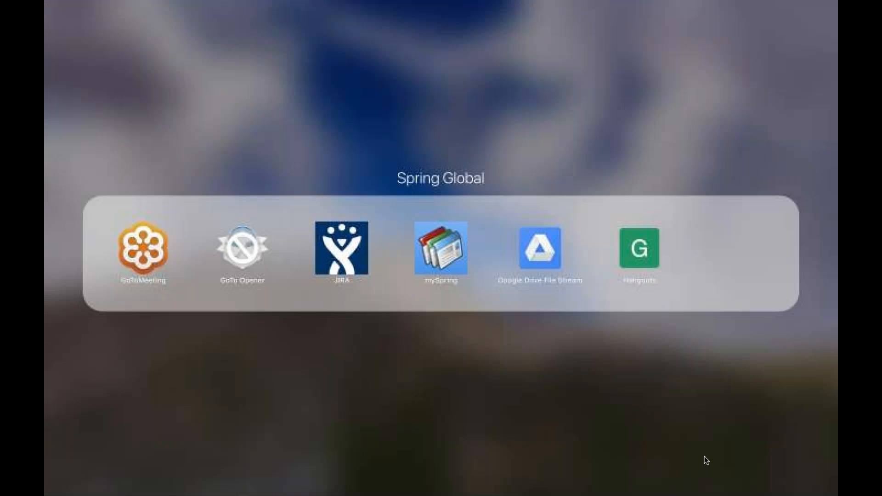
{"action": "left_click", "coordinate": [352, 411]}
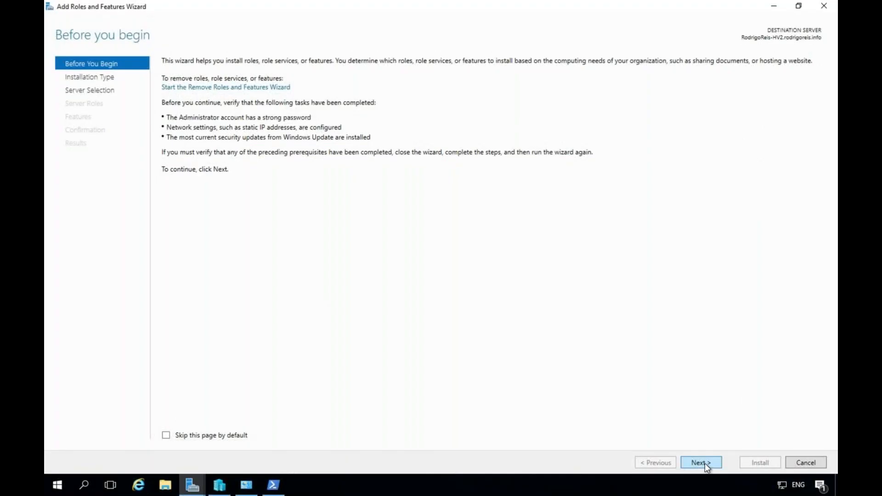
{"action": "left_click", "coordinate": [703, 463]}
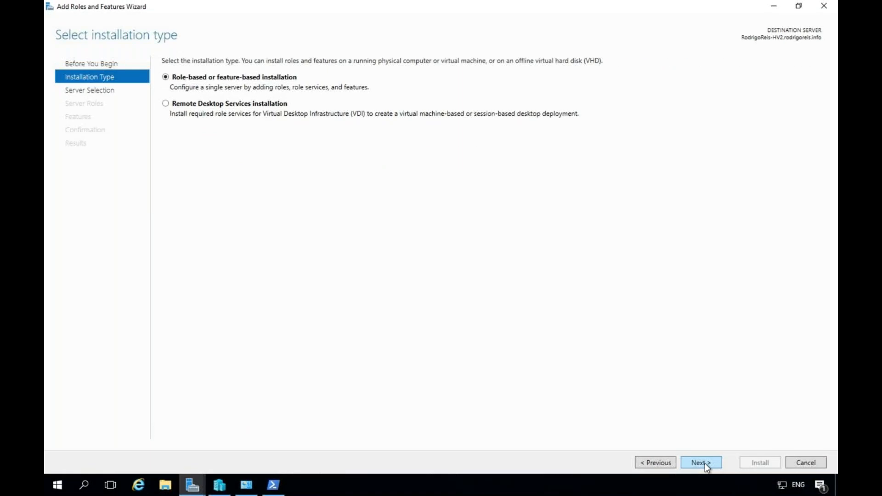
{"action": "left_click", "coordinate": [705, 463]}
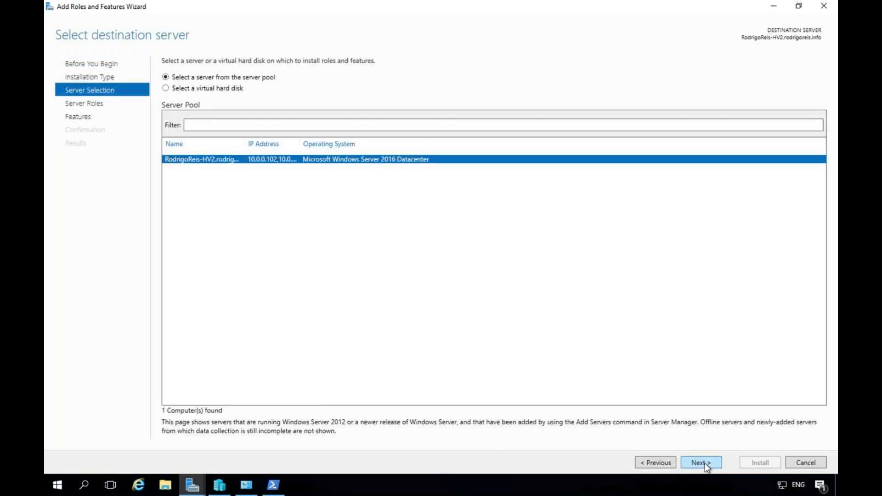
{"action": "left_click", "coordinate": [705, 463]}
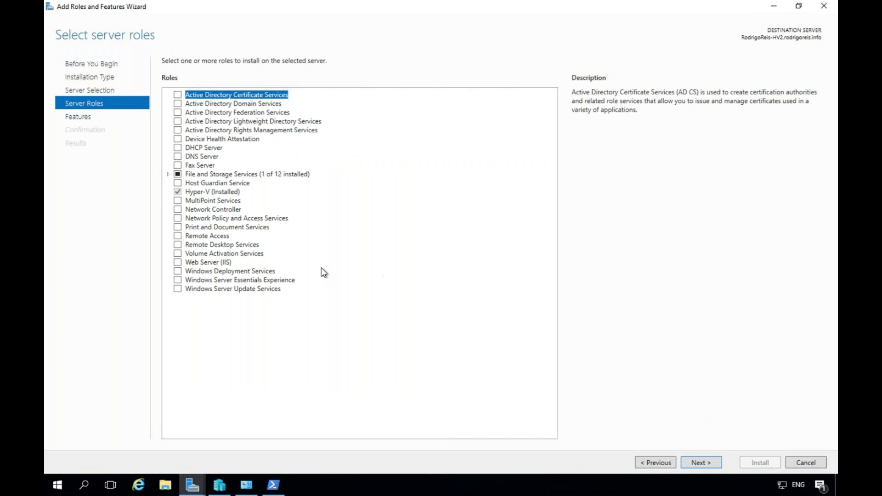
{"action": "left_click", "coordinate": [78, 117]}
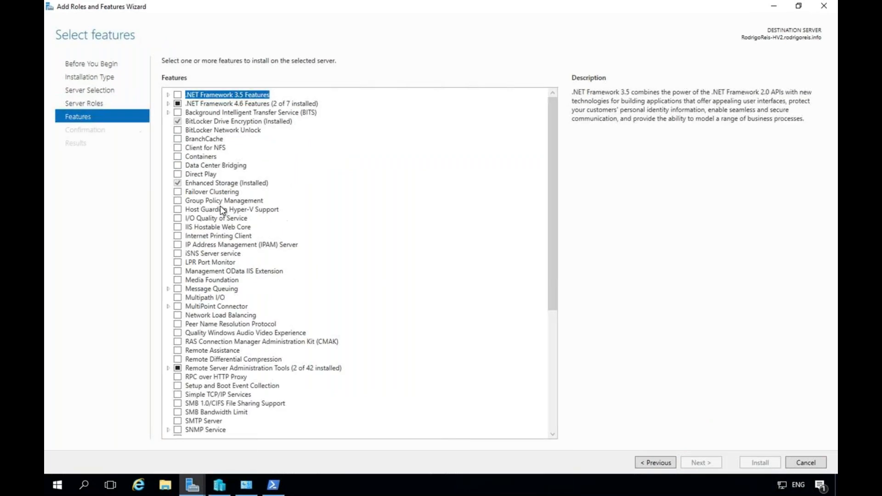
{"action": "left_click", "coordinate": [177, 192]}
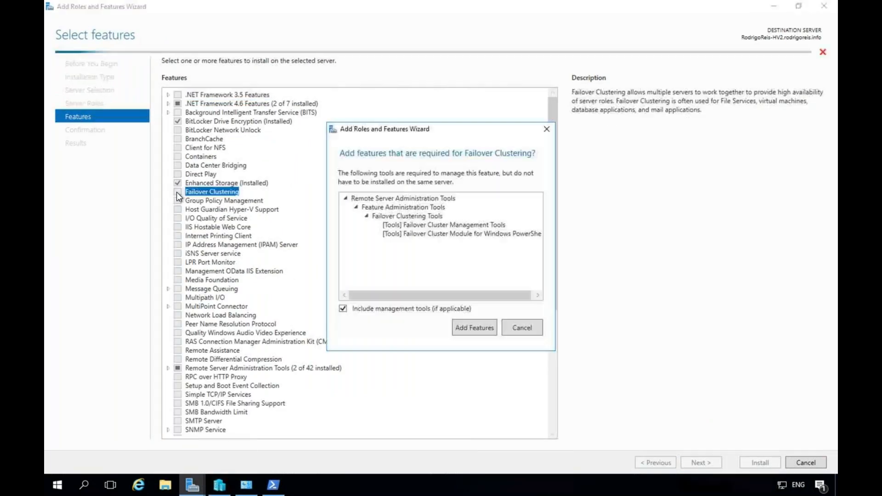
{"action": "left_click", "coordinate": [479, 331]}
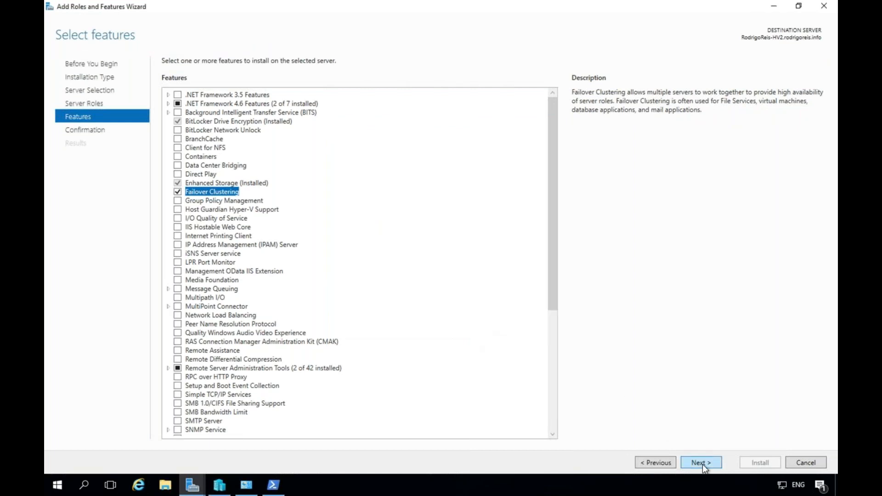
{"action": "left_click", "coordinate": [702, 464]}
{"action": "left_click", "coordinate": [759, 463]}
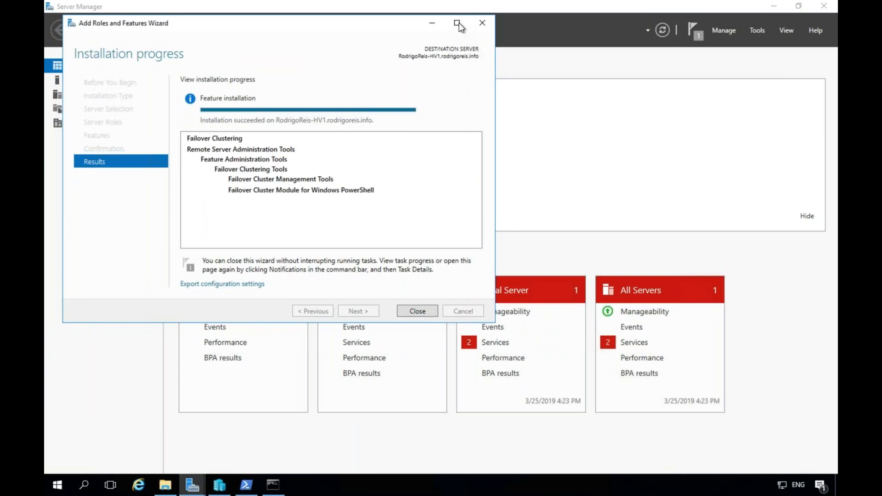
Close the installation wizard, Command Prompt and PowerShell, then launch Failover Cluster Manager from Tools.
{"action": "left_click", "coordinate": [457, 23]}
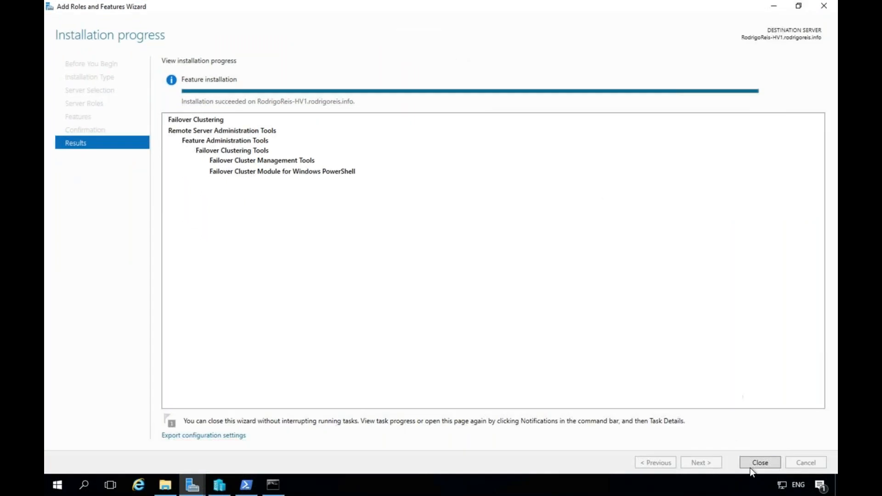
{"action": "left_click", "coordinate": [760, 462]}
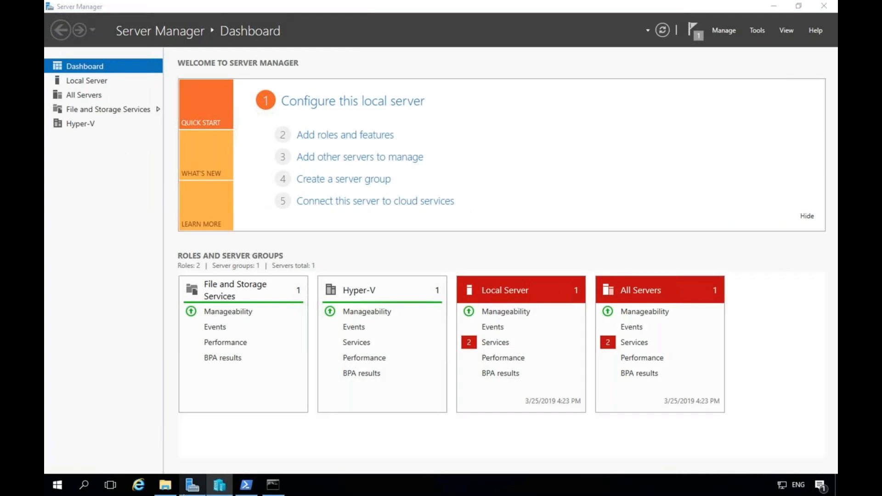
{"action": "mouse_move", "coordinate": [281, 488]}
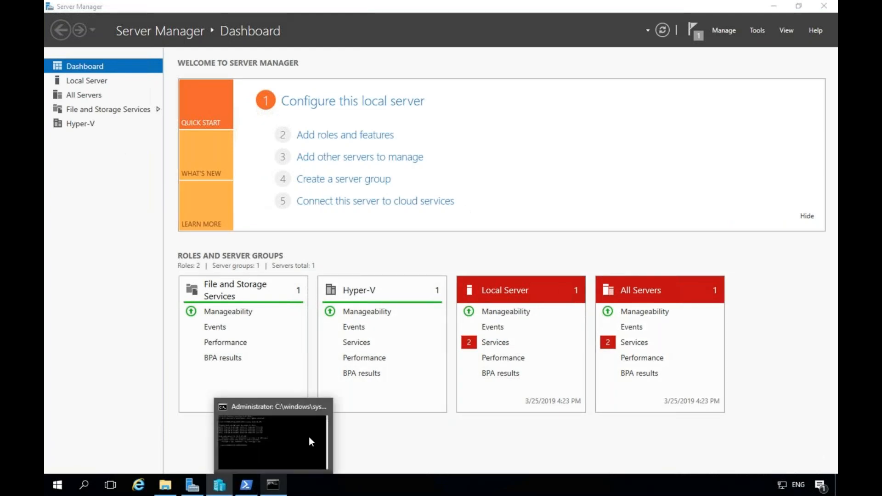
{"action": "left_click", "coordinate": [322, 405]}
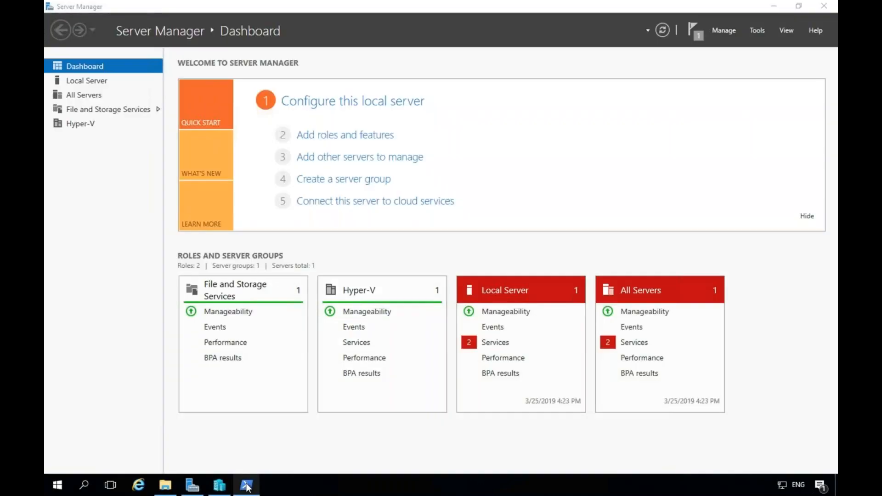
{"action": "mouse_move", "coordinate": [247, 487]}
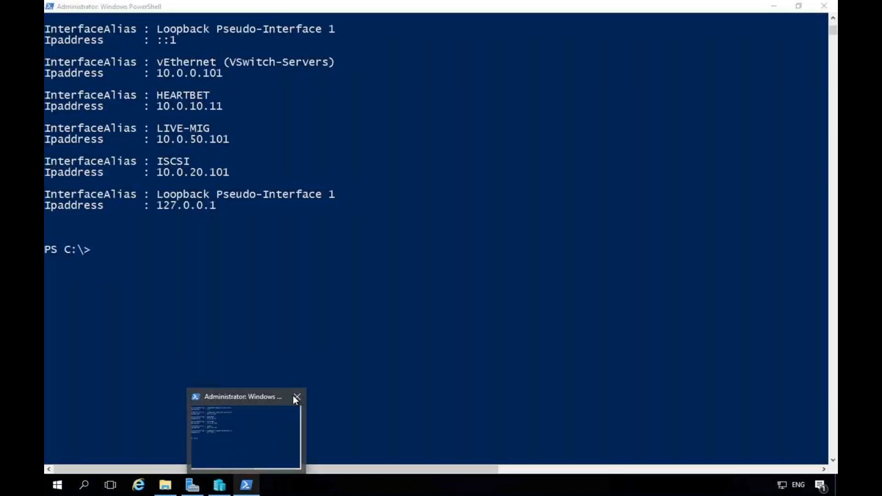
{"action": "left_click", "coordinate": [297, 396]}
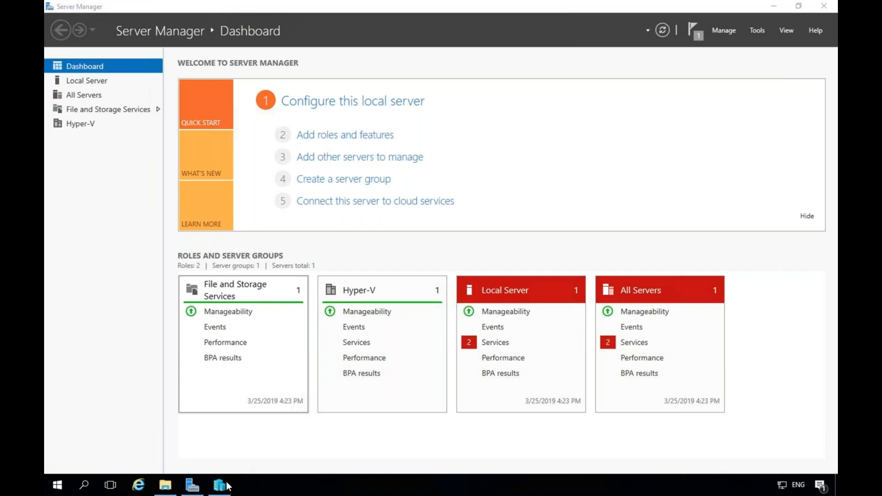
{"action": "left_click", "coordinate": [757, 30]}
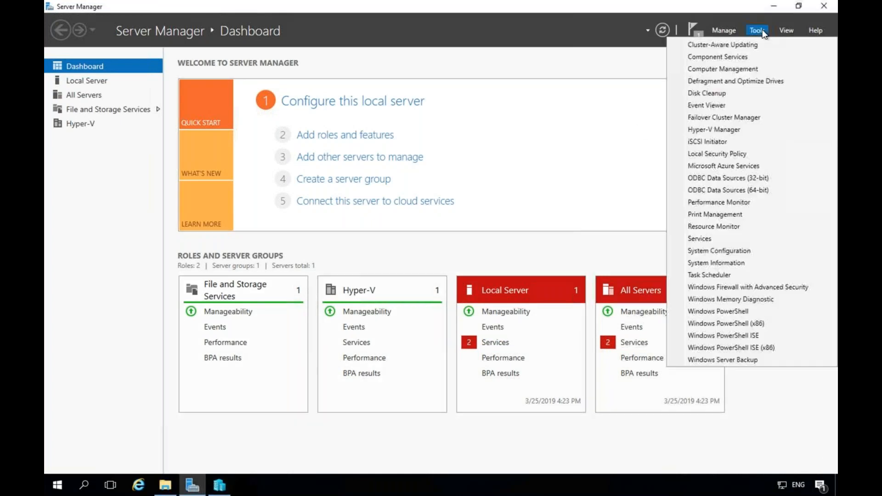
{"action": "left_click", "coordinate": [723, 118]}
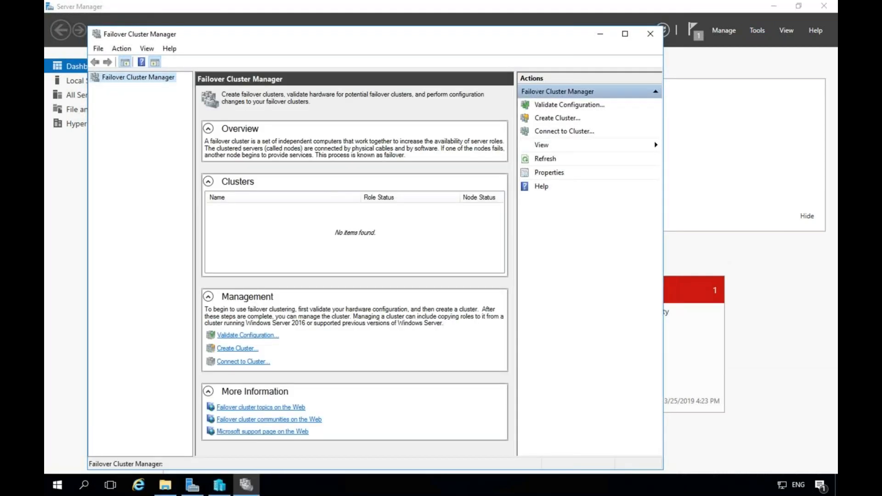
Maximize Failover Cluster Manager, minimize Hyper-V Manager, and close the succeeded Failover Clustering installation wizard.
{"action": "left_click", "coordinate": [625, 34]}
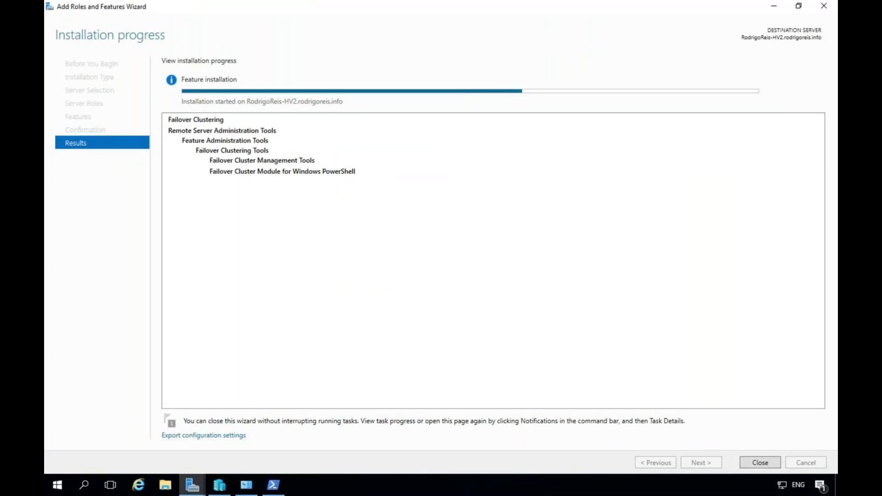
{"action": "left_click", "coordinate": [218, 488]}
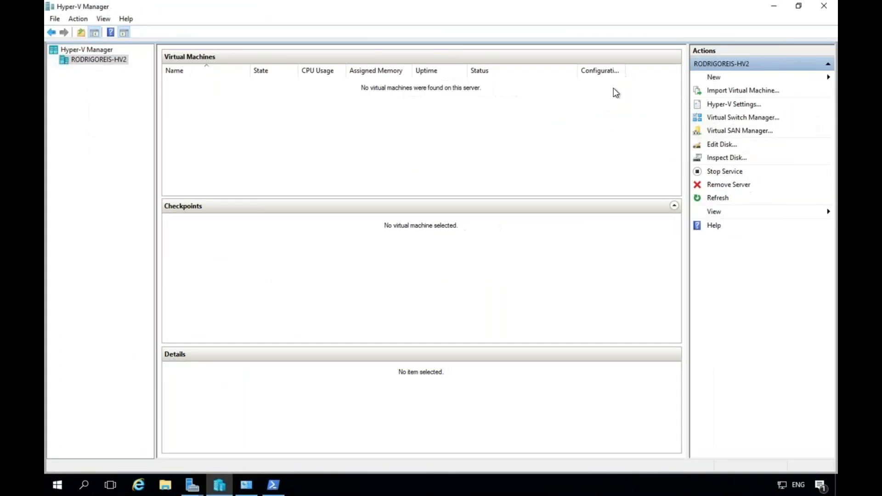
{"action": "left_click", "coordinate": [768, 8]}
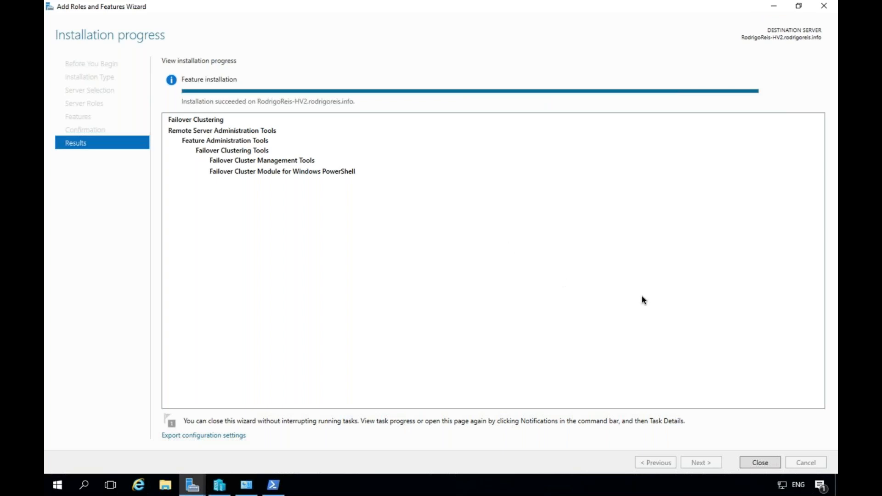
{"action": "left_click", "coordinate": [759, 463]}
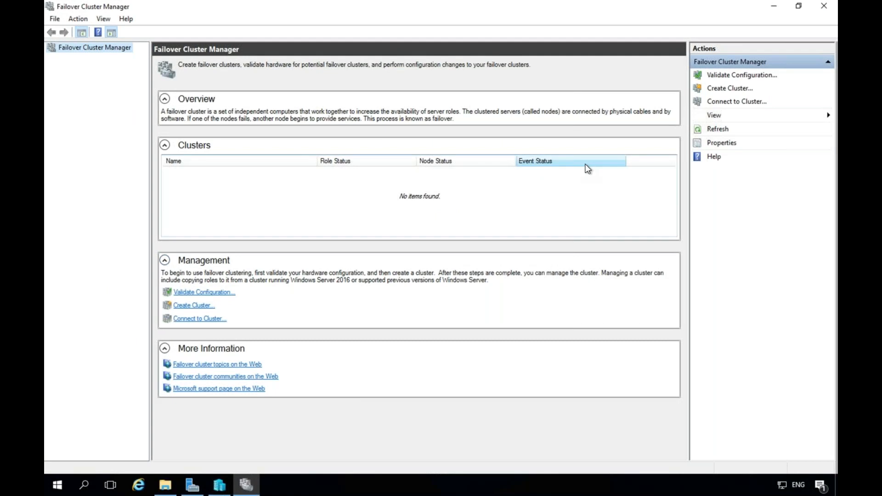
Start the Create Cluster Wizard and add both Hyper-V hosts (HV1 and HV2) as cluster servers.
{"action": "left_click", "coordinate": [735, 89]}
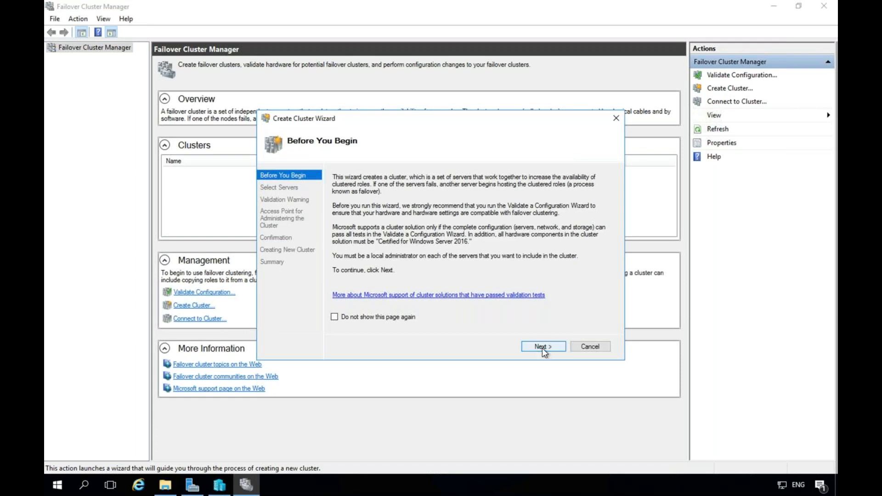
{"action": "left_click", "coordinate": [542, 347]}
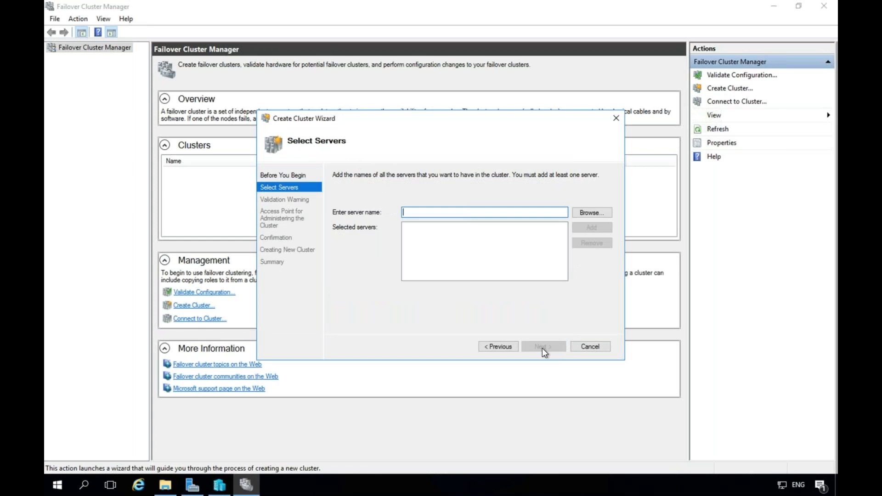
{"action": "type", "text": "RodrigoReis-HV1"}
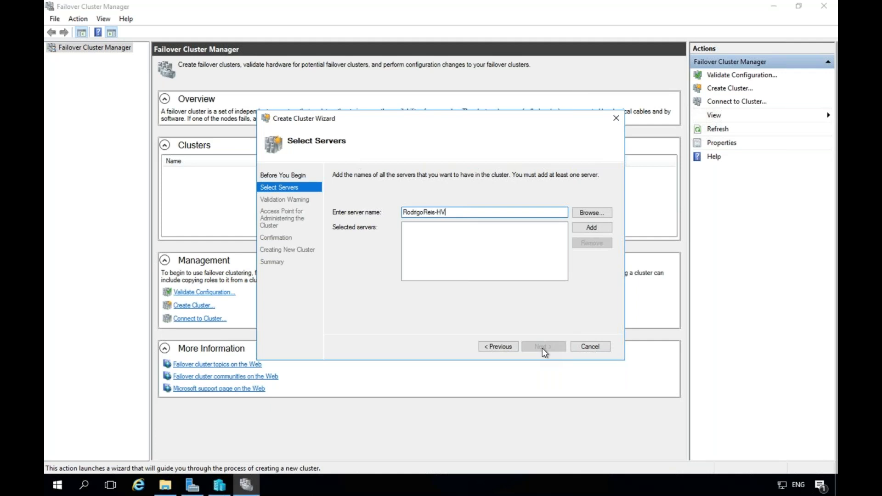
{"action": "left_click", "coordinate": [592, 228]}
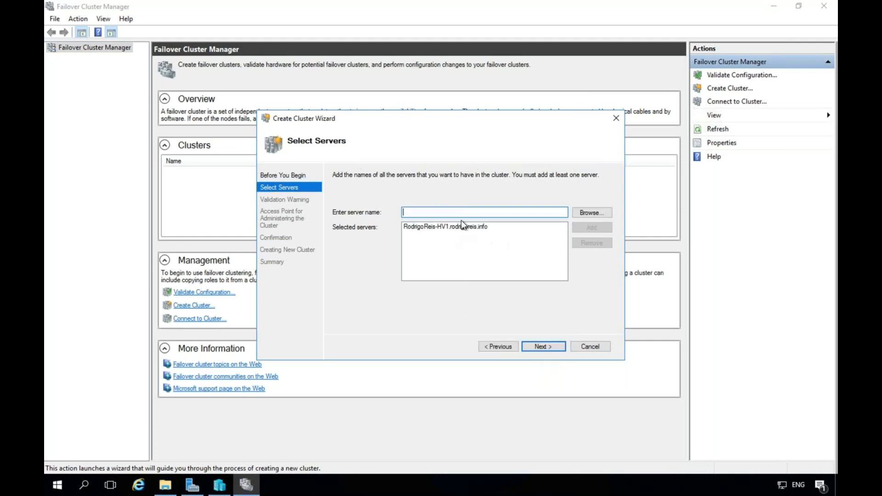
{"action": "type", "text": "RodrigoReis-"}
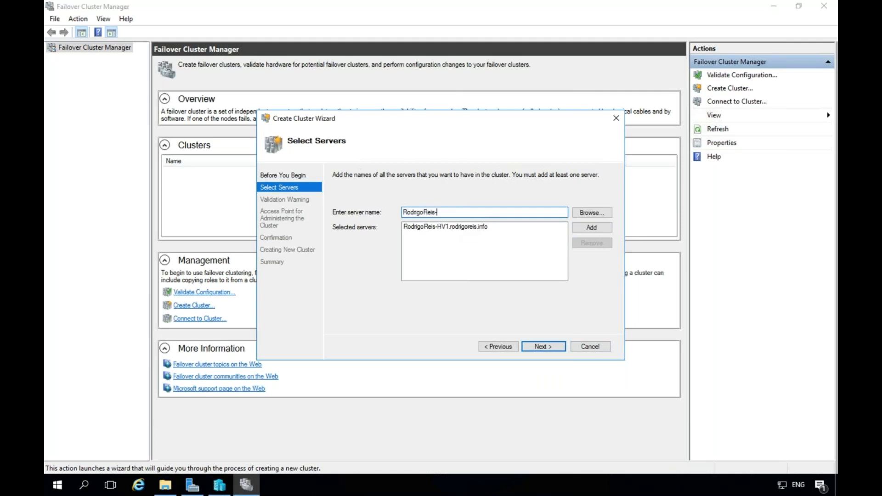
{"action": "type", "text": "HV2"}
{"action": "left_click", "coordinate": [591, 227]}
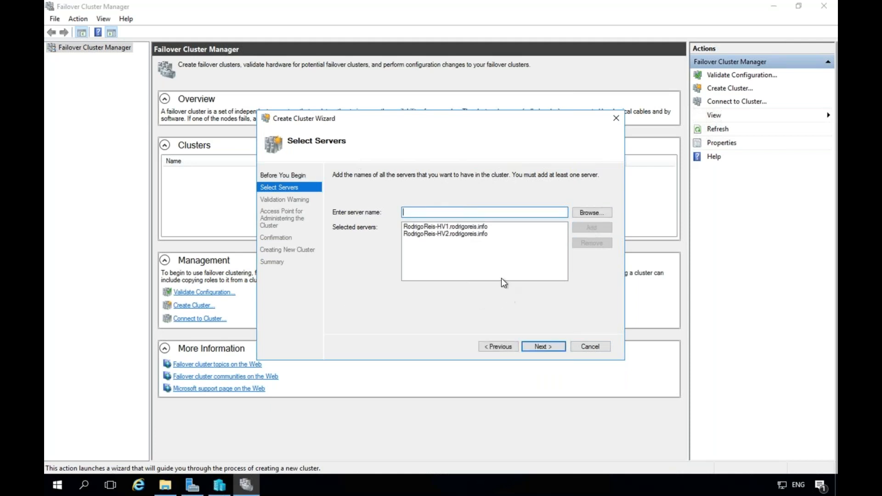
{"action": "left_click", "coordinate": [546, 348]}
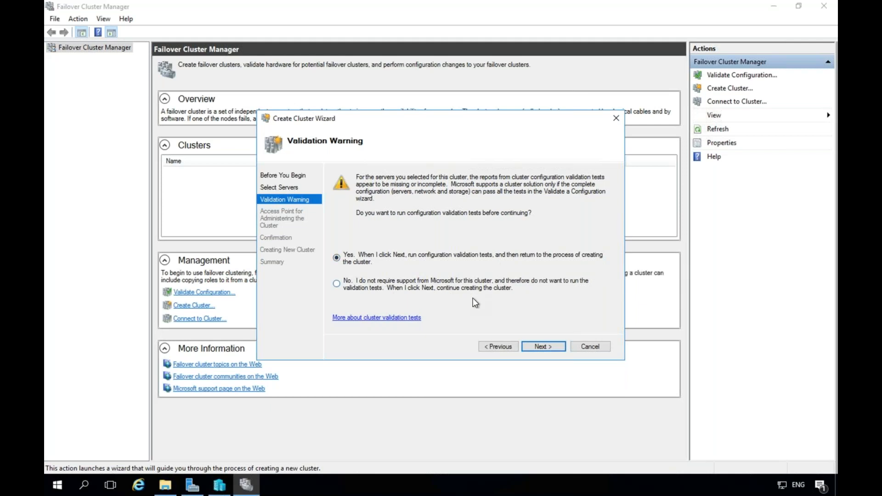
Launch validation from the Create Cluster Wizard and run all recommended tests on both nodes.
{"action": "left_click", "coordinate": [543, 347]}
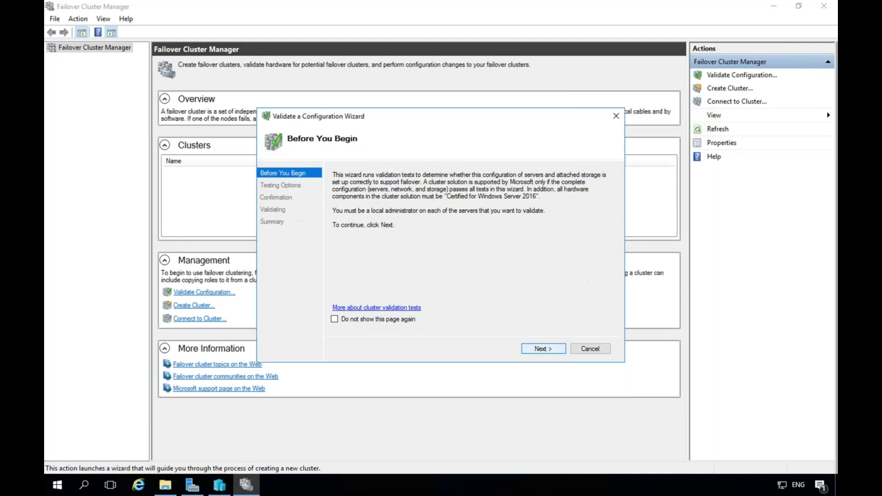
{"action": "left_click", "coordinate": [544, 349]}
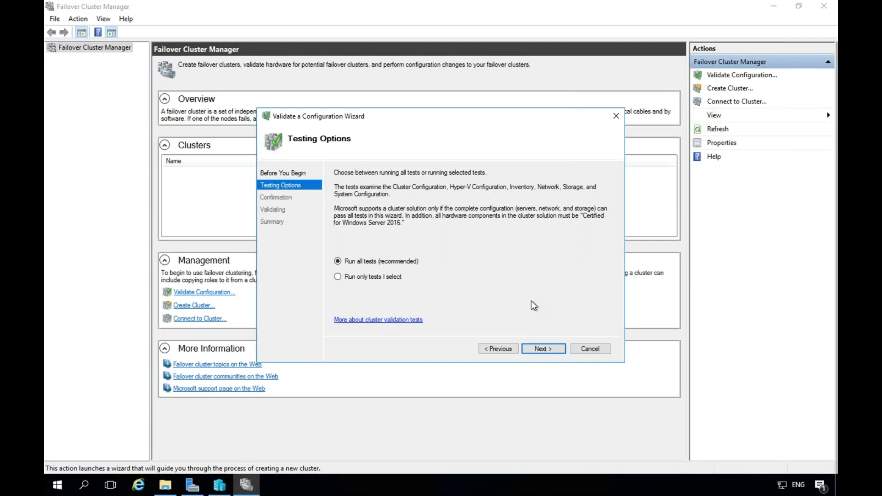
{"action": "left_click", "coordinate": [556, 349]}
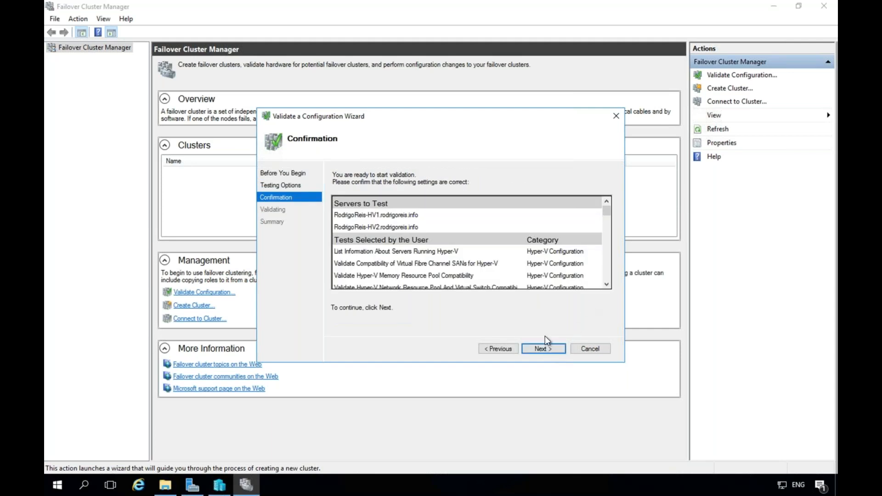
{"action": "left_click", "coordinate": [542, 349]}
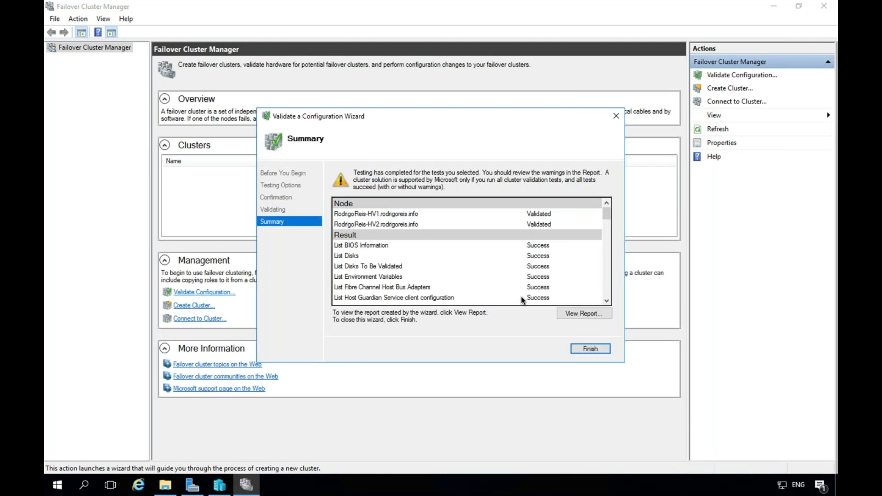
Open the validation report in Internet Explorer, accepting recommended settings and dismissing the protected mode notice.
{"action": "left_click", "coordinate": [584, 313]}
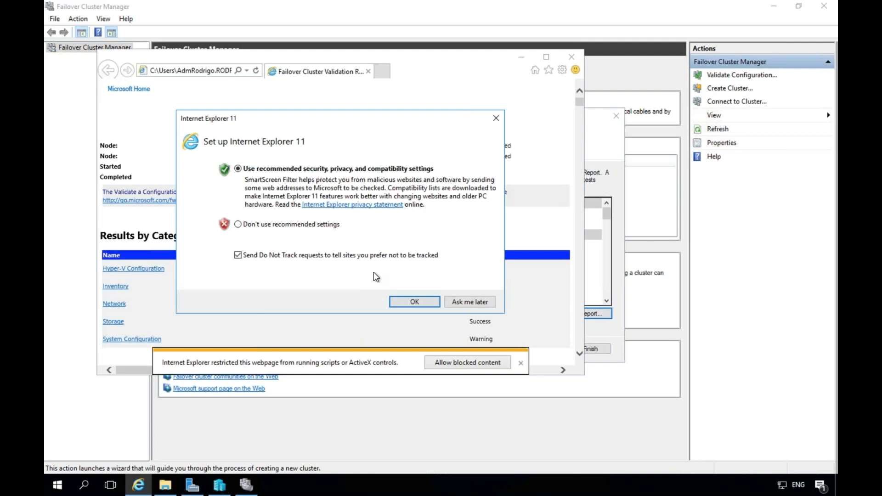
{"action": "left_click", "coordinate": [401, 299]}
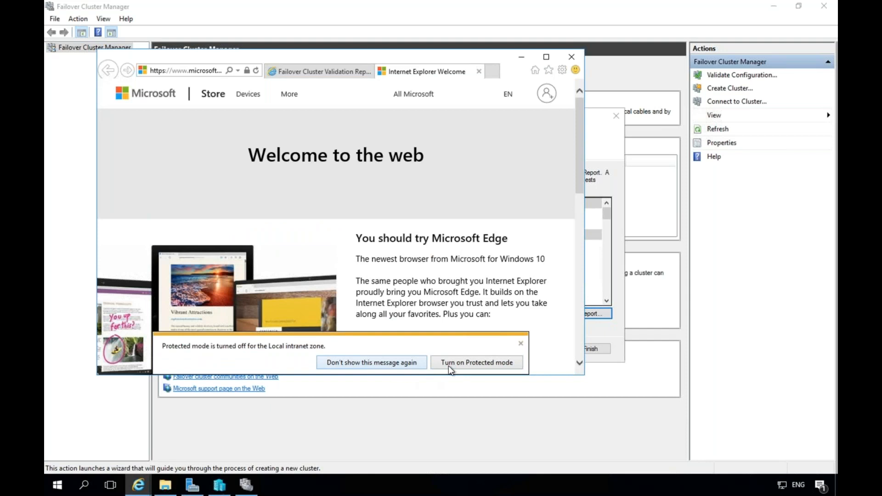
{"action": "left_click", "coordinate": [403, 366]}
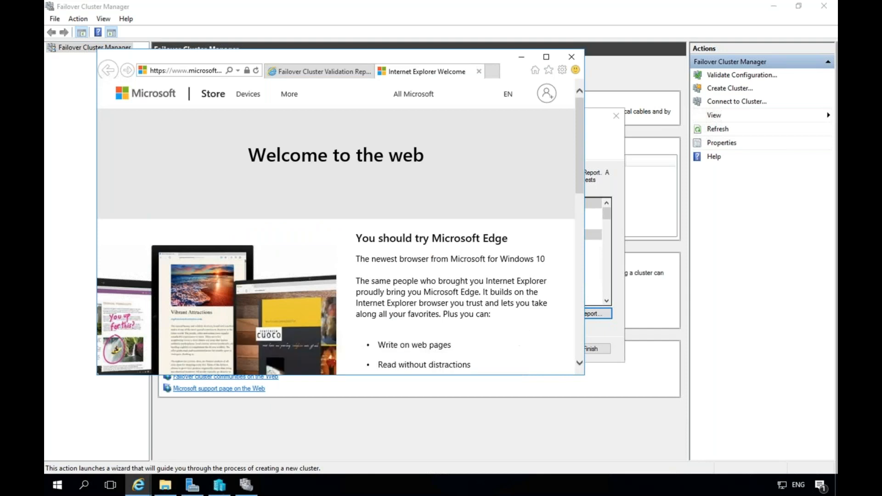
Show the report tab maximized, allow its blocked content, and scroll through the results.
{"action": "left_click", "coordinate": [337, 72]}
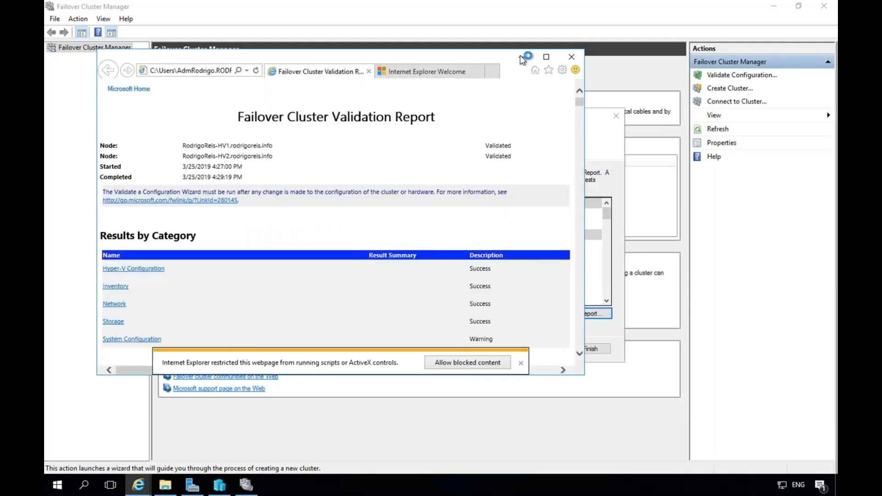
{"action": "left_click", "coordinate": [546, 59]}
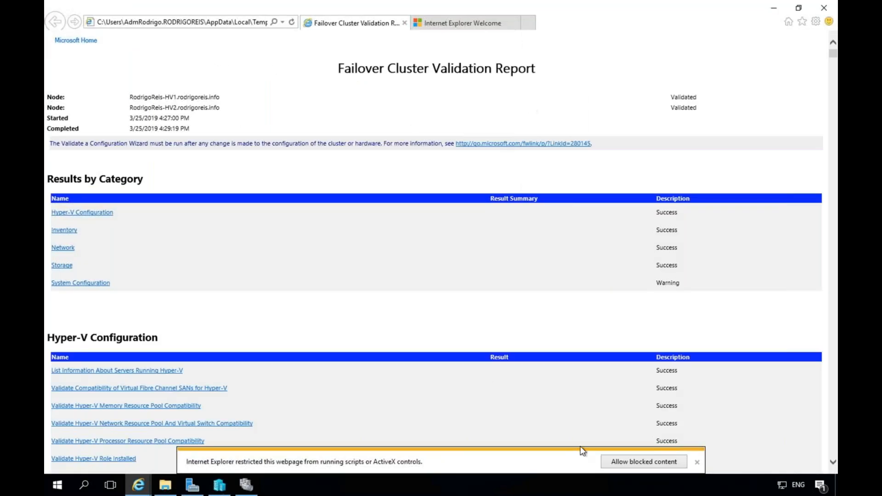
{"action": "left_click", "coordinate": [622, 462]}
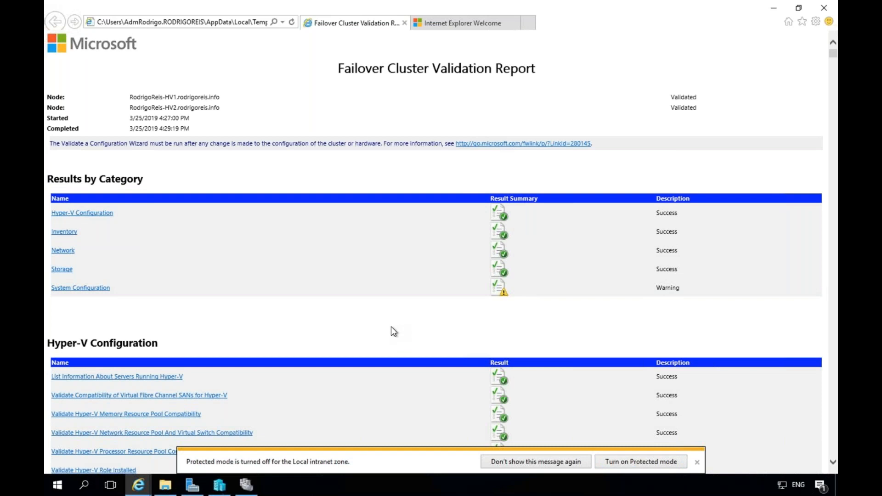
{"action": "scroll", "coordinate": [392, 329], "scroll_direction": "down", "scroll_amount": 5}
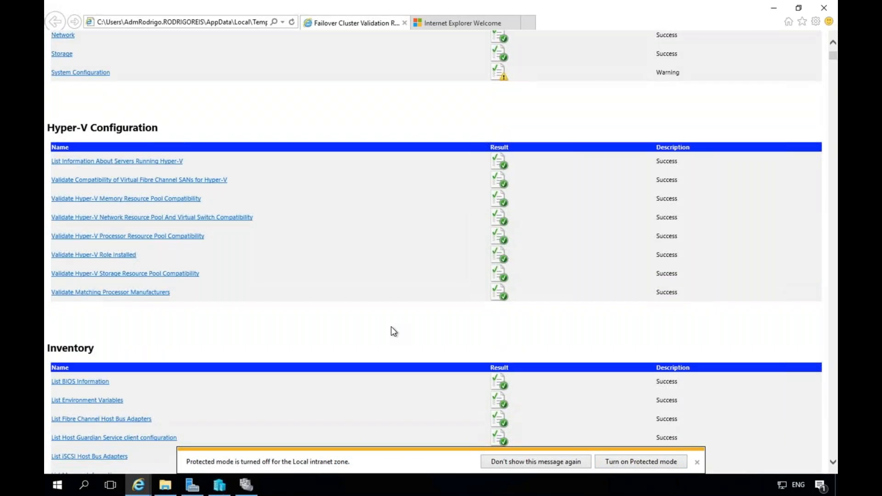
{"action": "scroll", "coordinate": [392, 328], "scroll_direction": "down", "scroll_amount": 7}
{"action": "scroll", "coordinate": [391, 328], "scroll_direction": "down", "scroll_amount": 10}
{"action": "scroll", "coordinate": [391, 328], "scroll_direction": "up", "scroll_amount": 5}
{"action": "scroll", "coordinate": [392, 327], "scroll_direction": "up", "scroll_amount": 15}
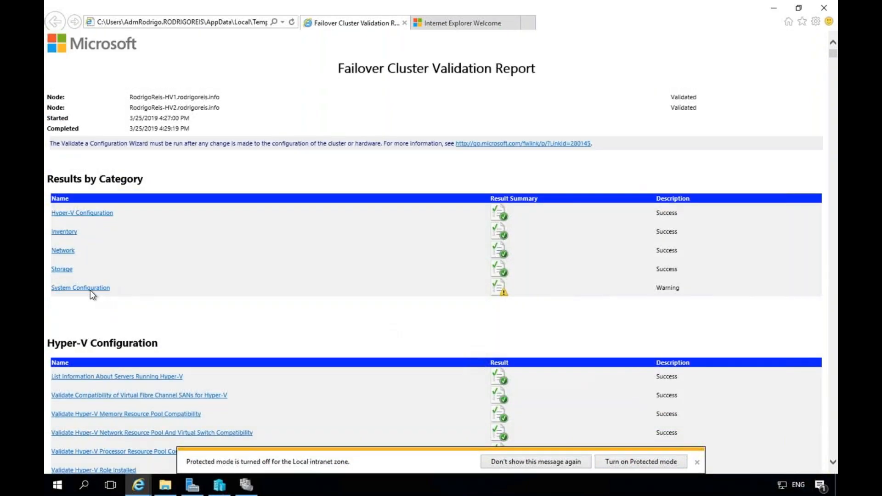
{"action": "left_click", "coordinate": [94, 289]}
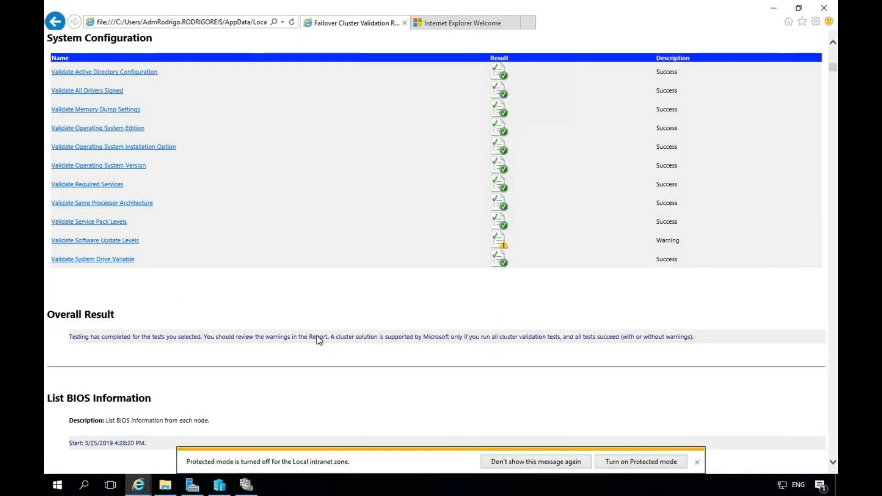
{"action": "left_click", "coordinate": [117, 242]}
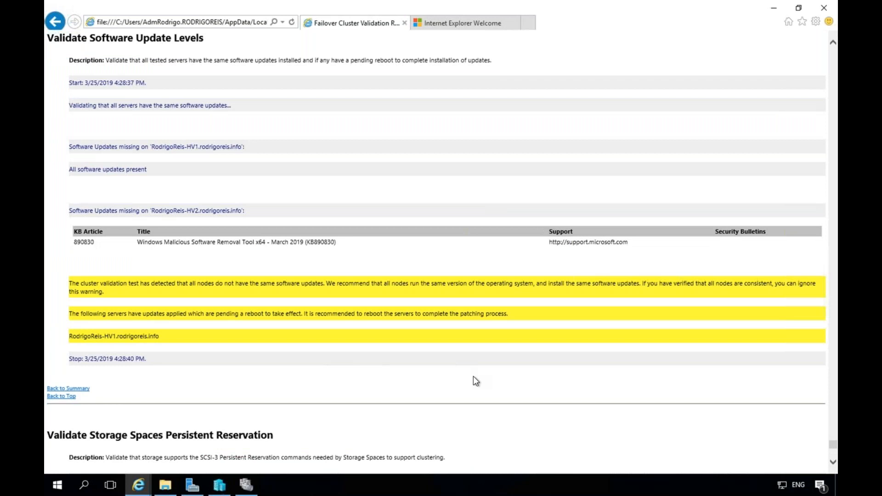
{"action": "scroll", "coordinate": [473, 376], "scroll_direction": "down", "scroll_amount": 5}
{"action": "scroll", "coordinate": [473, 376], "scroll_direction": "up", "scroll_amount": 8}
{"action": "scroll", "coordinate": [473, 376], "scroll_direction": "up", "scroll_amount": 15}
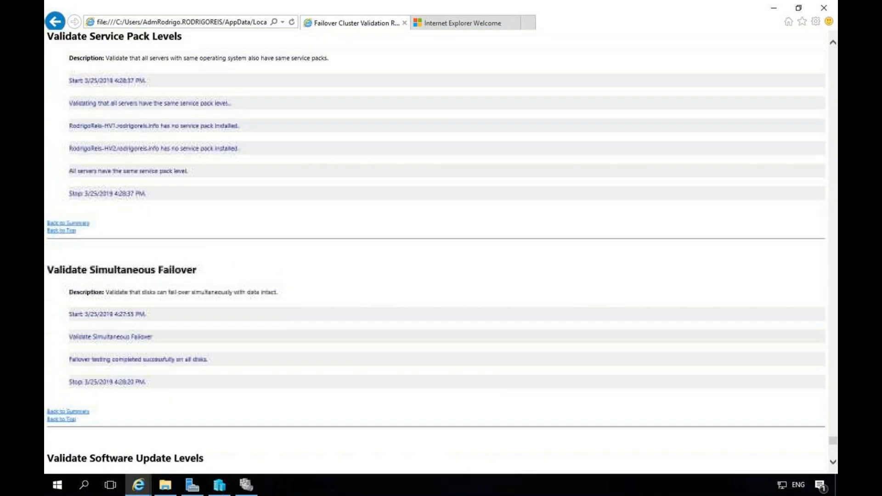
{"action": "scroll", "coordinate": [473, 376], "scroll_direction": "up", "scroll_amount": 15}
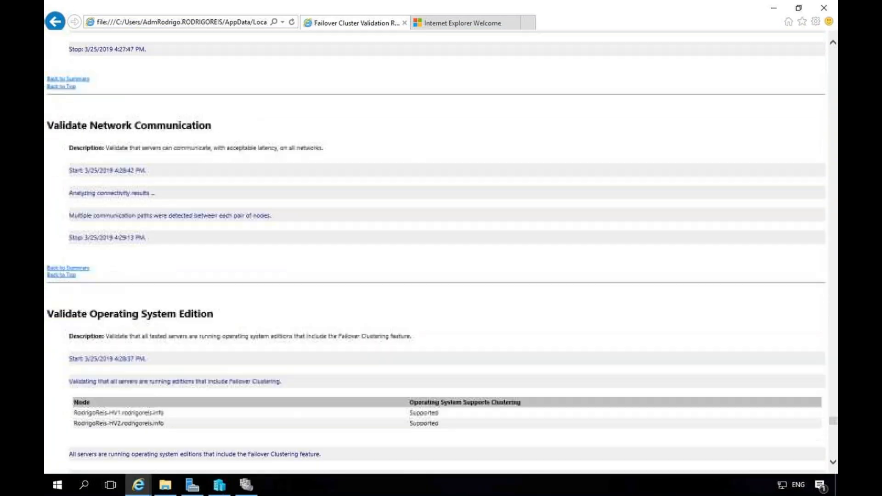
{"action": "scroll", "coordinate": [473, 376], "scroll_direction": "up", "scroll_amount": 15}
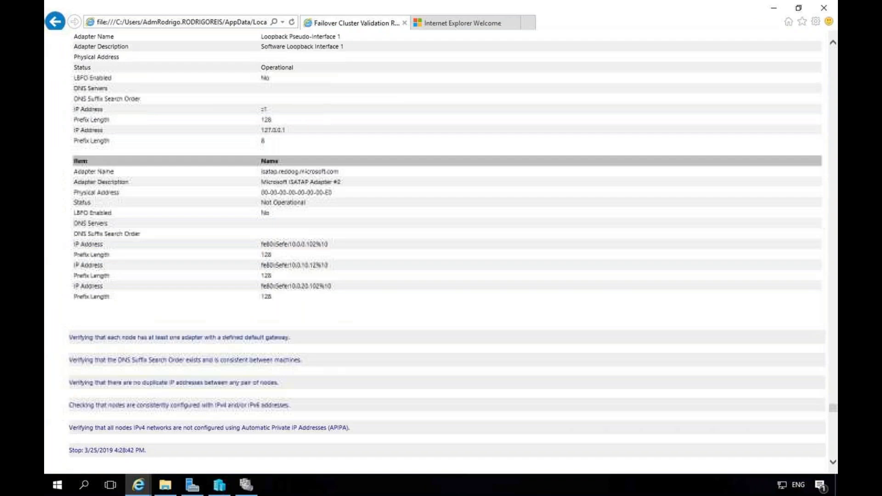
{"action": "scroll", "coordinate": [462, 301], "scroll_direction": "up", "scroll_amount": 5}
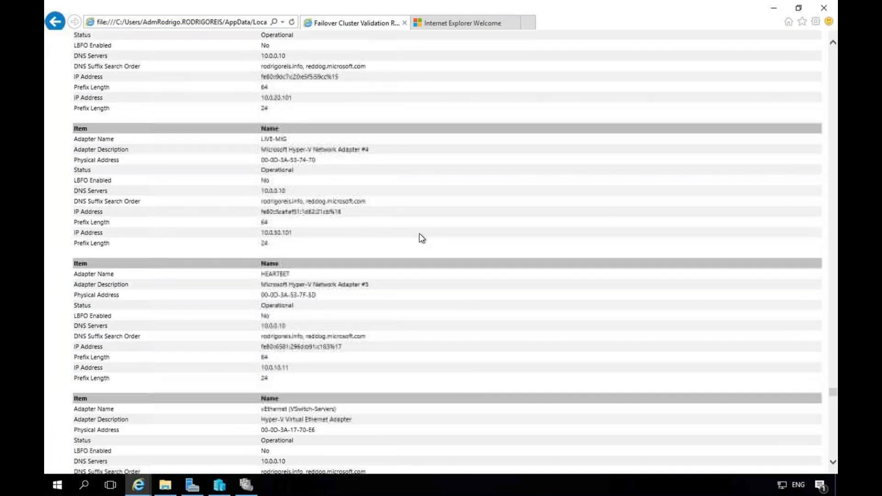
{"action": "left_click", "coordinate": [55, 21]}
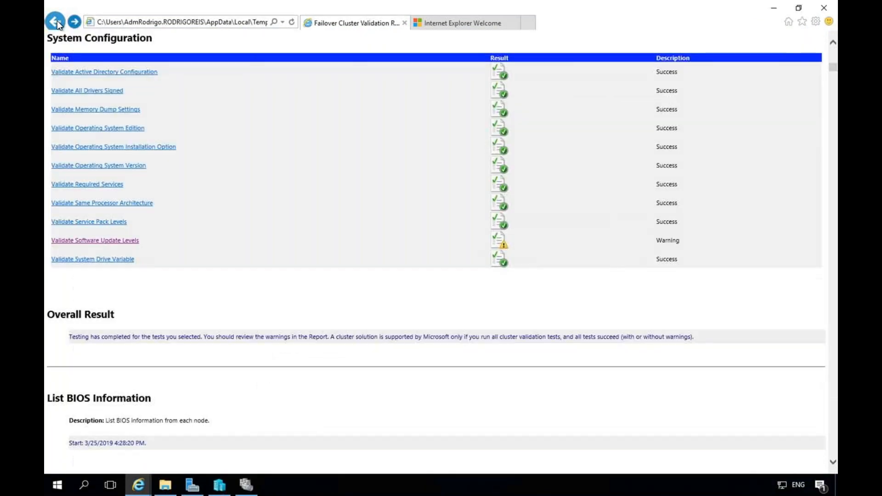
{"action": "left_click", "coordinate": [199, 22]}
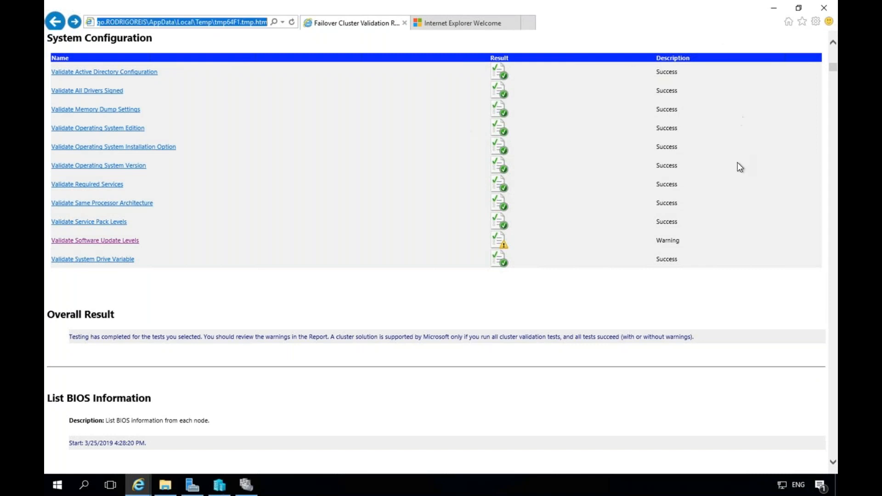
{"action": "scroll", "coordinate": [325, 256], "scroll_direction": "up", "scroll_amount": 20}
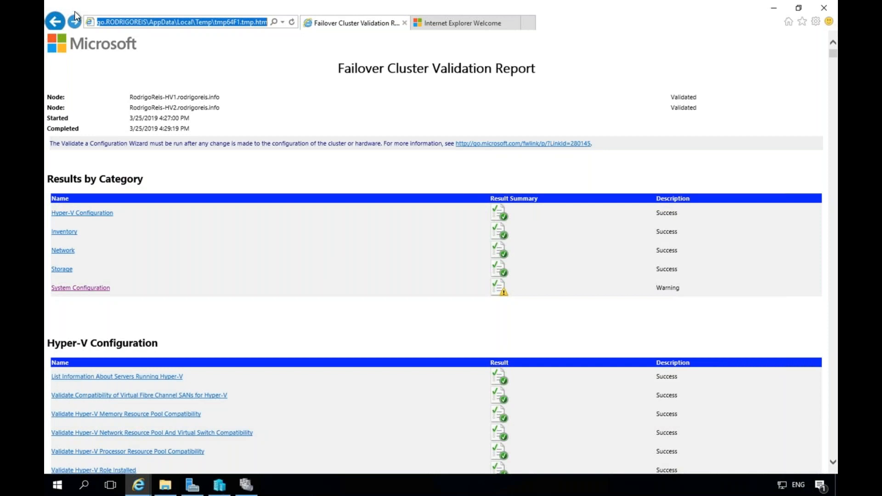
Print the report with Microsoft Print to PDF to Documents as Cluster-ValidationReport.
{"action": "key", "text": "alt"}
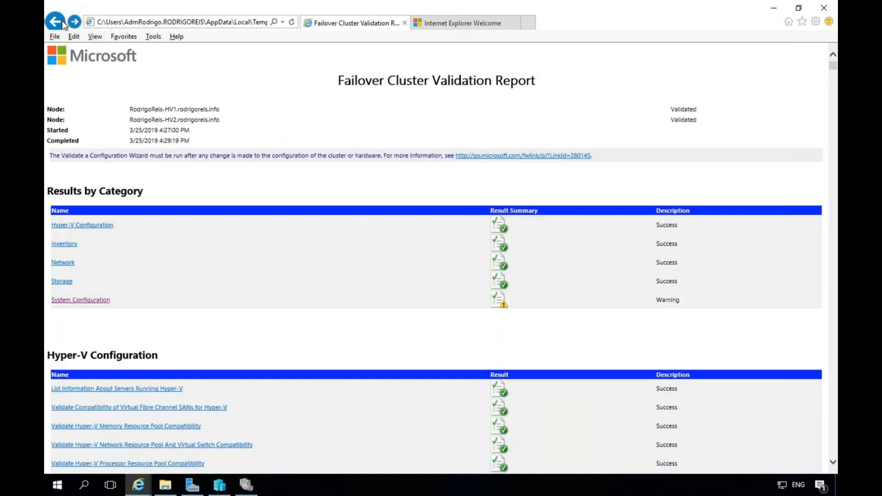
{"action": "left_click", "coordinate": [54, 37]}
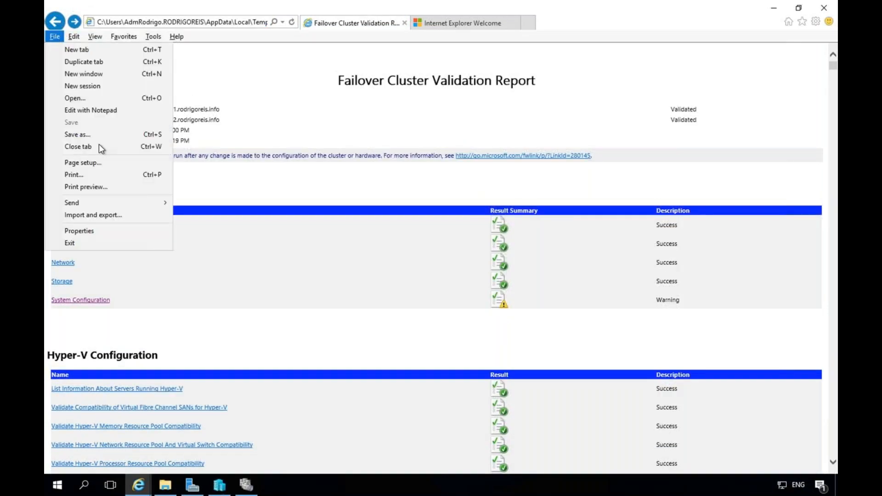
{"action": "left_click", "coordinate": [93, 178]}
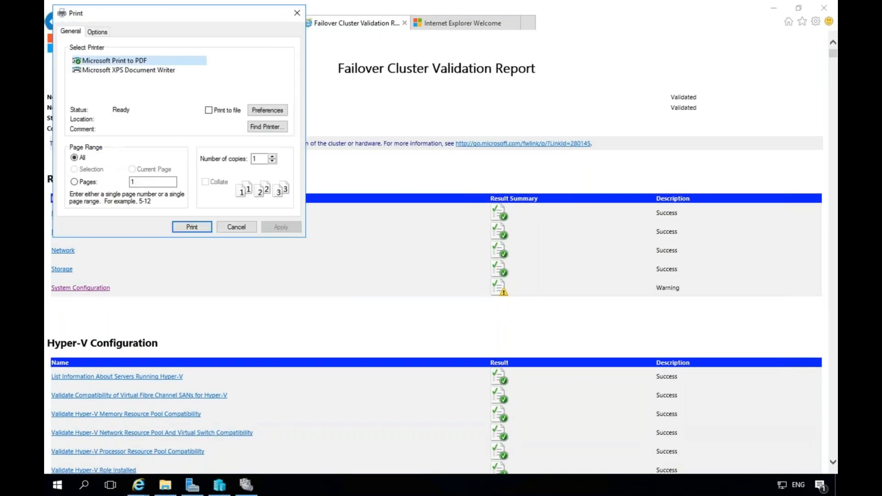
{"action": "left_click", "coordinate": [192, 227]}
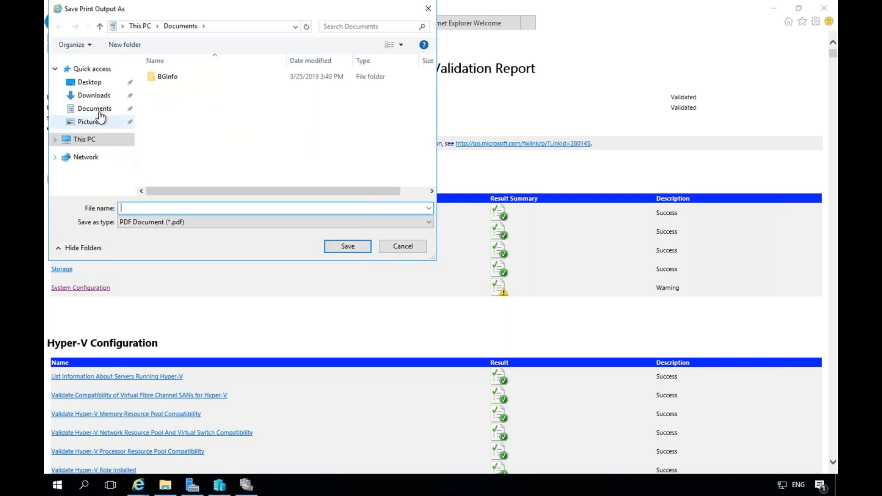
{"action": "left_click", "coordinate": [98, 109]}
{"action": "left_click", "coordinate": [144, 209]}
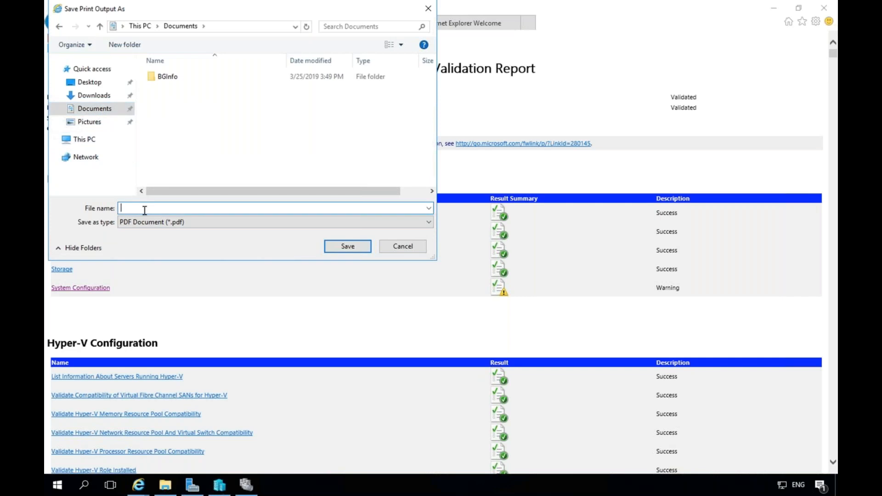
{"action": "type", "text": "Cluster-ValidationReport"}
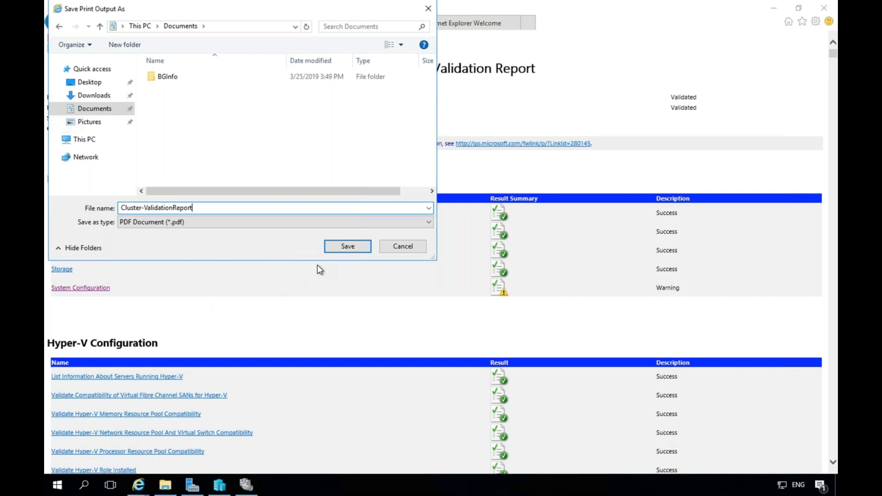
{"action": "left_click", "coordinate": [347, 247]}
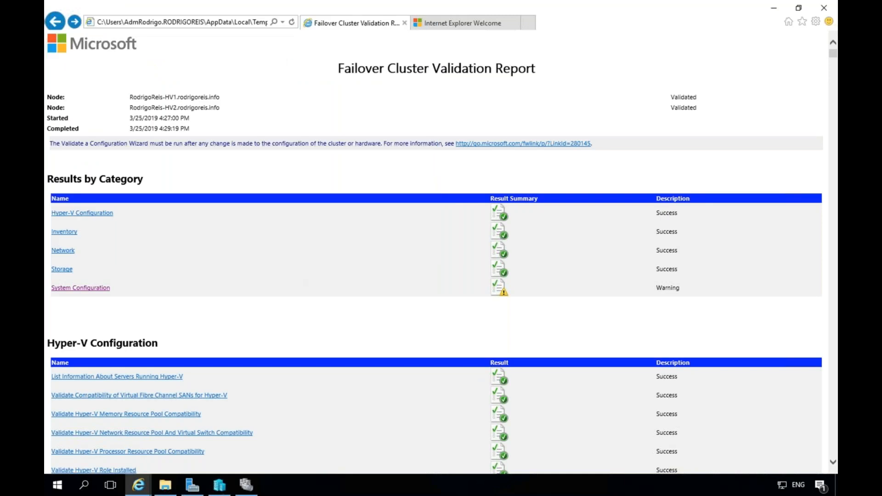
Close Internet Explorer, finish validation, and name the new cluster Cluster-HV01 in the Create Cluster Wizard.
{"action": "left_click", "coordinate": [824, 9]}
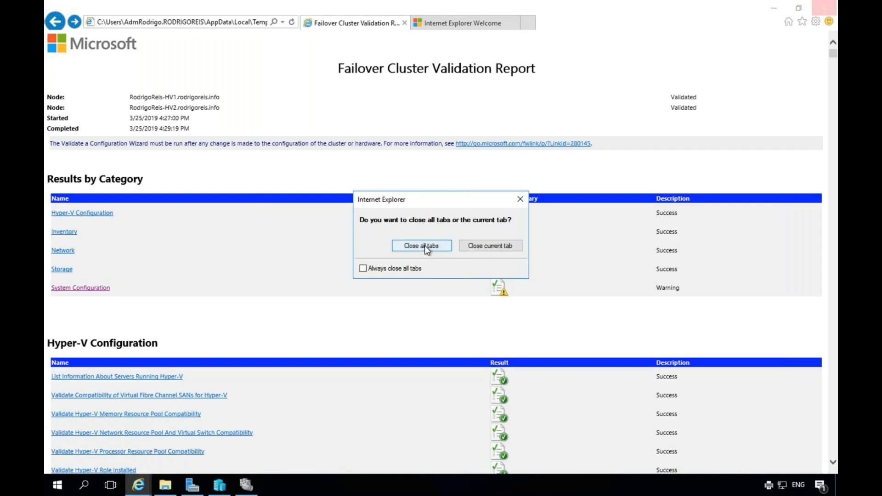
{"action": "left_click", "coordinate": [425, 246]}
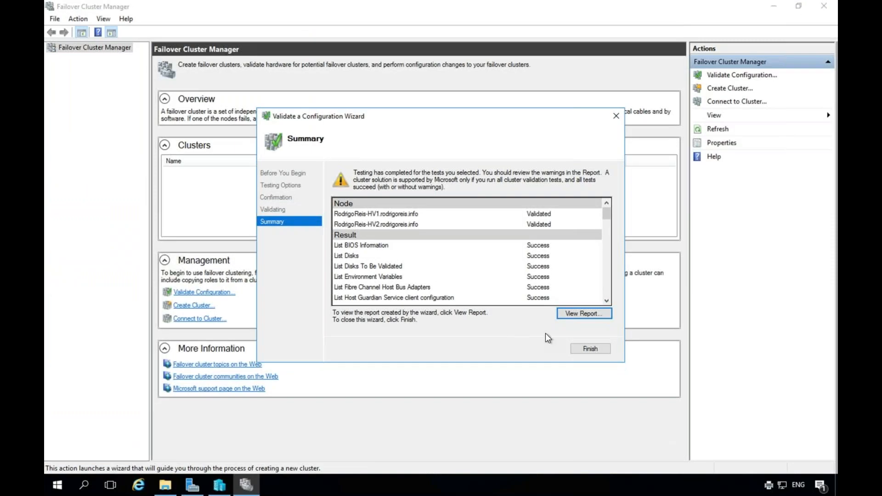
{"action": "left_click", "coordinate": [590, 348]}
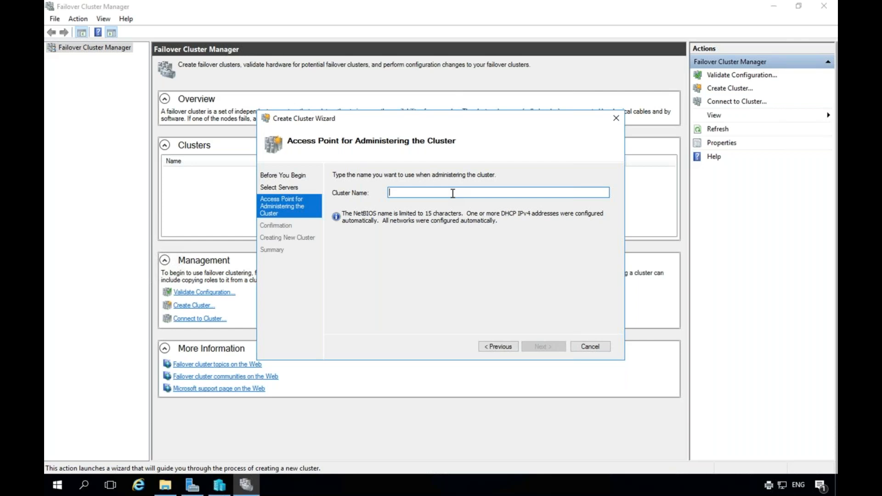
{"action": "type", "text": "HV"}
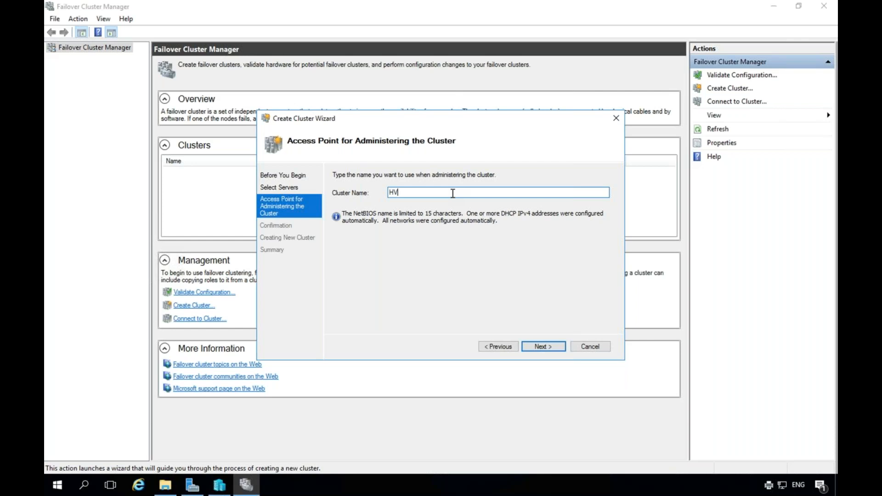
{"action": "type", "text": "-Cluster"}
{"action": "key", "text": "BackSpace"}
{"action": "key", "text": "BackSpace"}
{"action": "key", "text": "BackSpace"}
{"action": "key", "text": "BackSpace"}
{"action": "key", "text": "BackSpace"}
{"action": "key", "text": "BackSpace"}
{"action": "key", "text": "BackSpace"}
{"action": "key", "text": "BackSpace"}
{"action": "key", "text": "BackSpace"}
{"action": "type", "text": "Cluster-HV01"}
{"action": "left_click", "coordinate": [543, 348]}
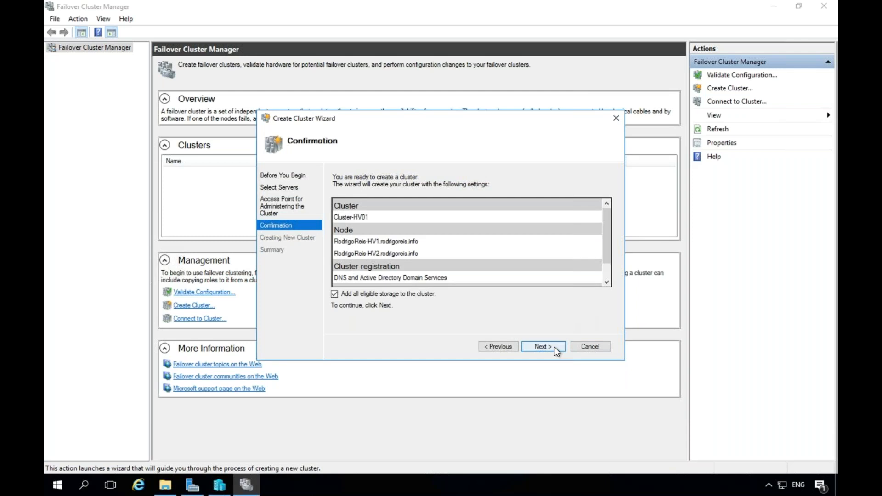
Create the Cluster-HV01 cluster and close the wizard once it completes.
{"action": "left_click", "coordinate": [554, 347]}
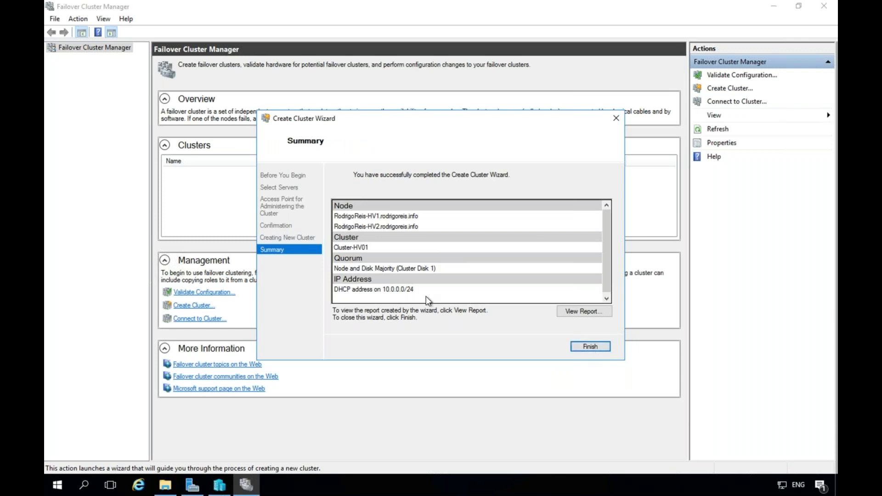
{"action": "left_click", "coordinate": [592, 347]}
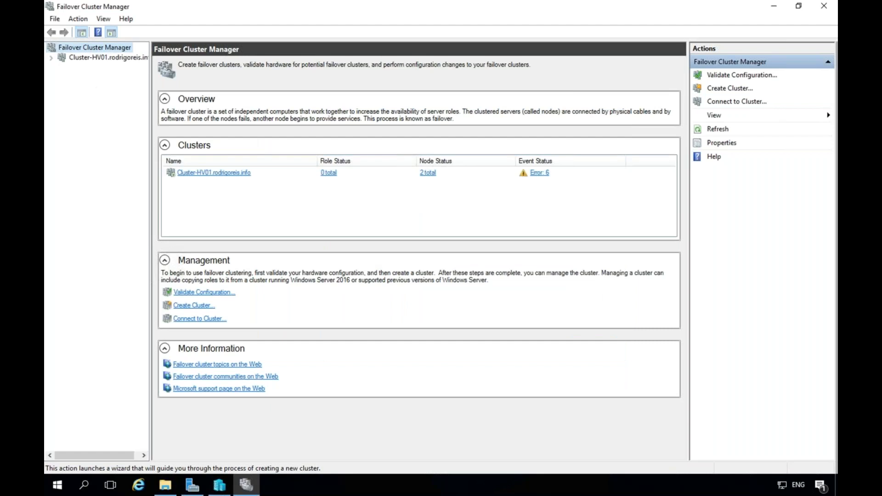
Select Cluster-HV01 in the tree and widen the navigation pane to fit its name.
{"action": "left_click", "coordinate": [53, 57]}
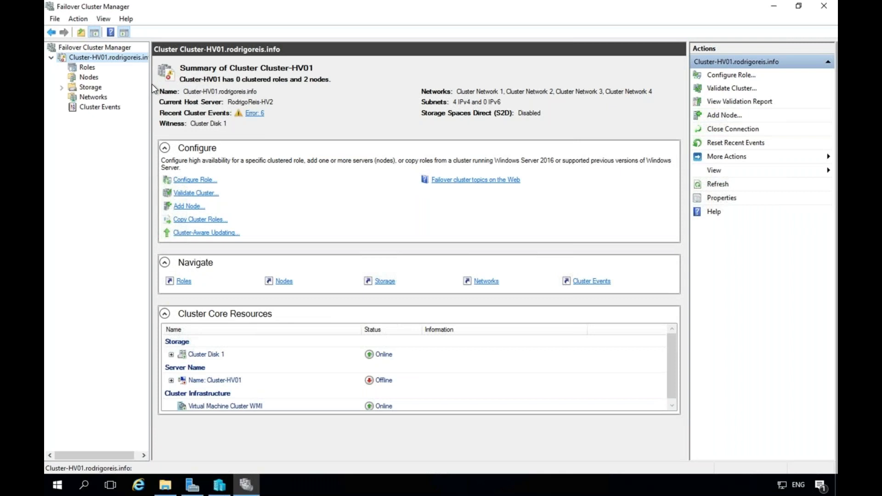
{"action": "left_click_drag", "start_coordinate": [151, 84], "coordinate": [205, 87]}
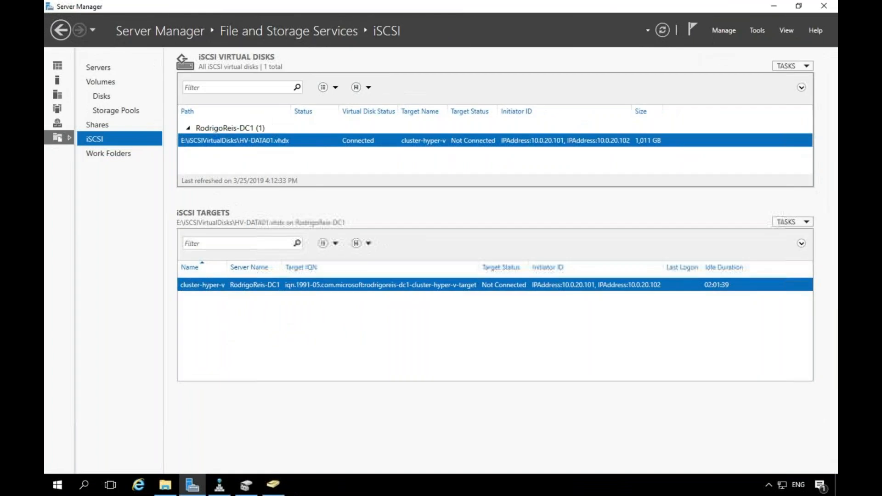
Refresh the Servers OU in Active Directory Users and Computers and select the Cluster-HV01 computer object.
{"action": "left_click", "coordinate": [273, 485]}
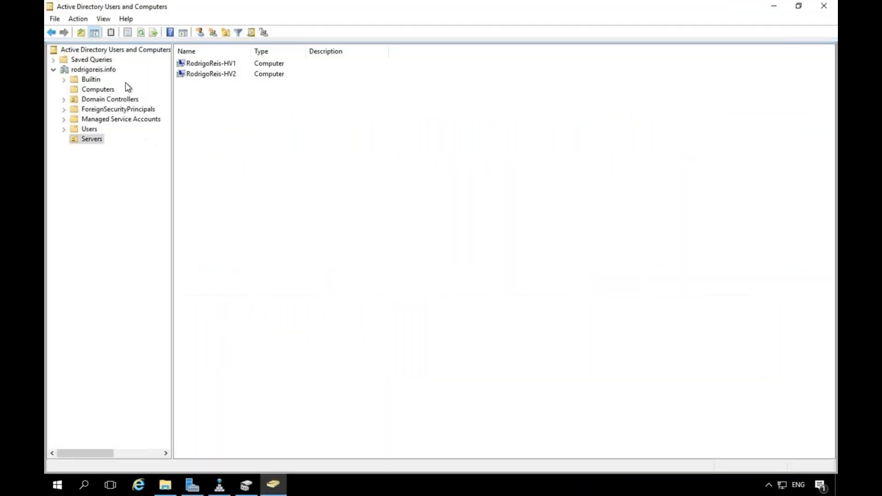
{"action": "left_click", "coordinate": [141, 32]}
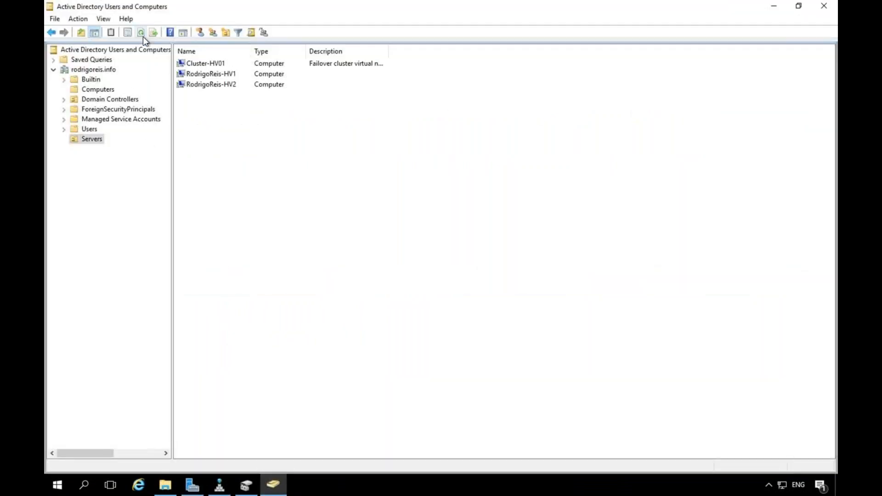
{"action": "left_click", "coordinate": [200, 64]}
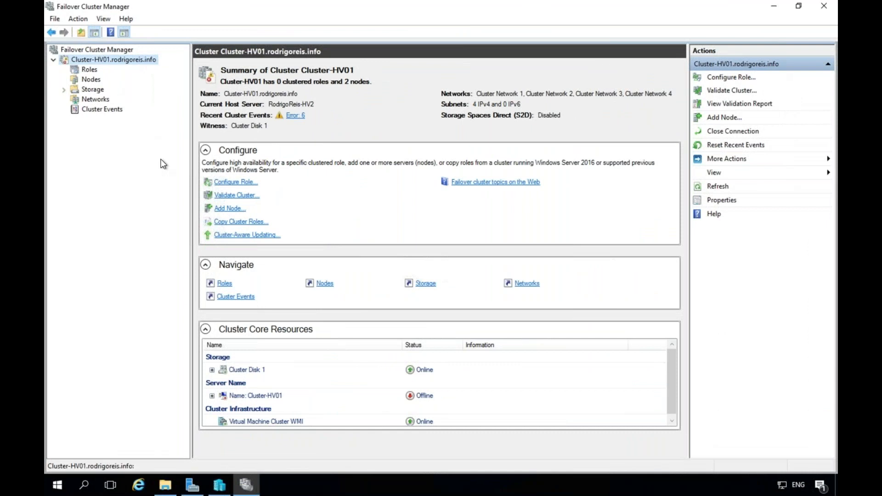
Expand Storage, list the cluster disks, and inspect Cluster Disk 1.
{"action": "left_click", "coordinate": [86, 90]}
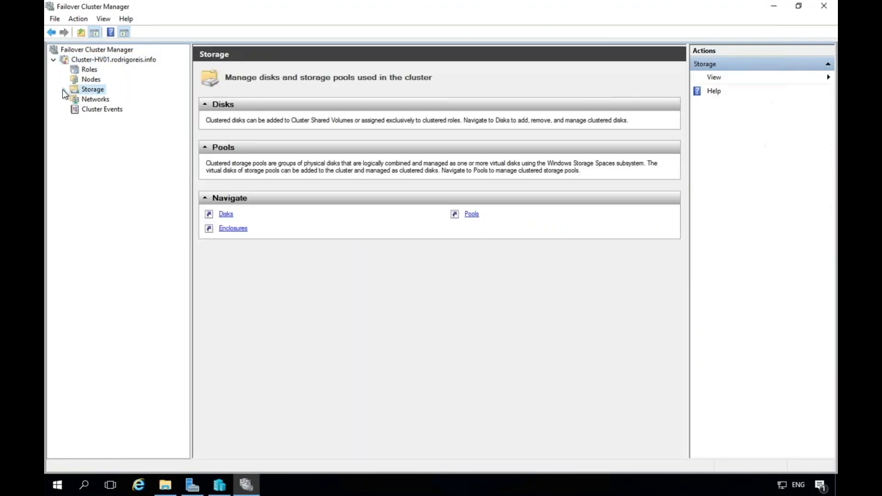
{"action": "left_click", "coordinate": [64, 90]}
{"action": "left_click", "coordinate": [98, 99]}
{"action": "left_click", "coordinate": [243, 93]}
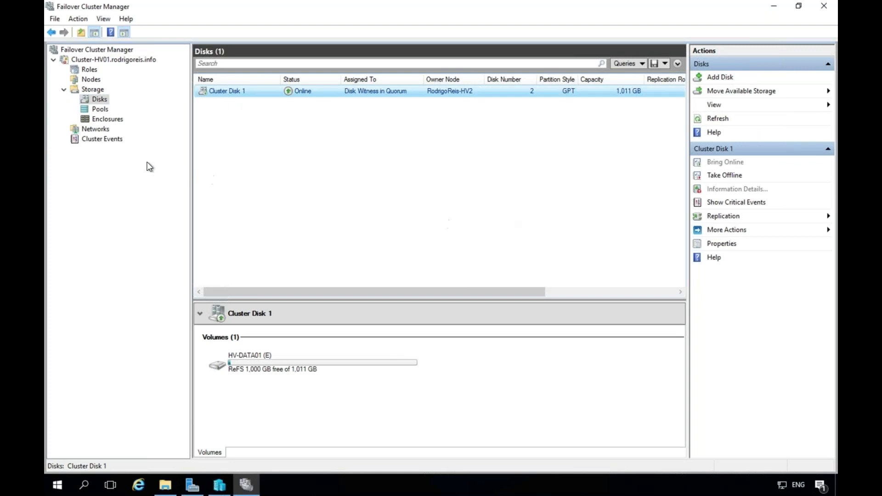
Browse the cluster's roles and nodes, then show Cluster Network 1's network connections.
{"action": "left_click", "coordinate": [88, 70]}
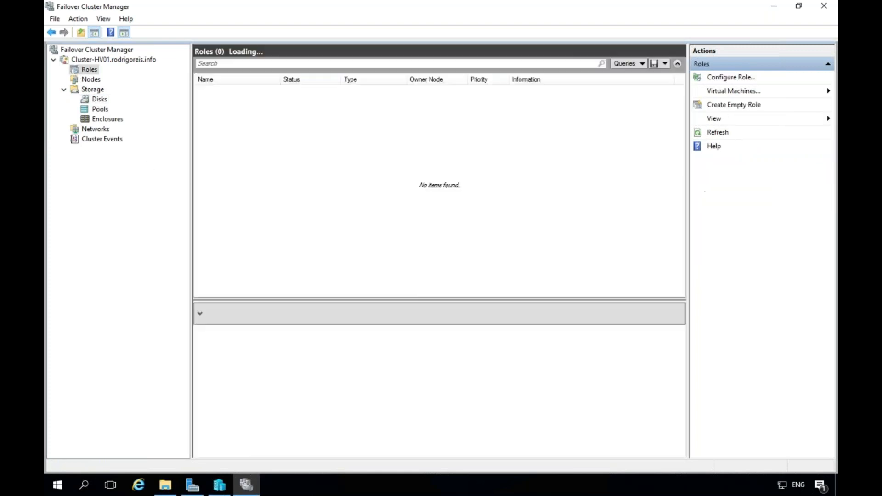
{"action": "left_click", "coordinate": [91, 80]}
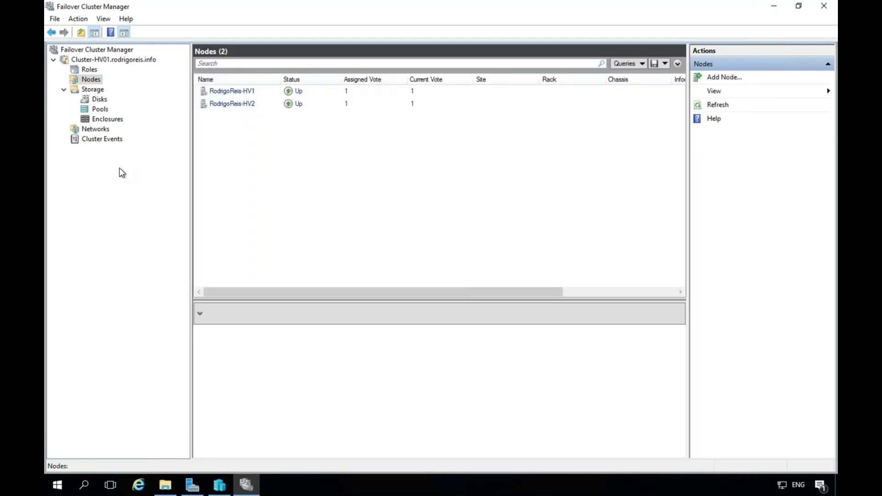
{"action": "left_click", "coordinate": [98, 130]}
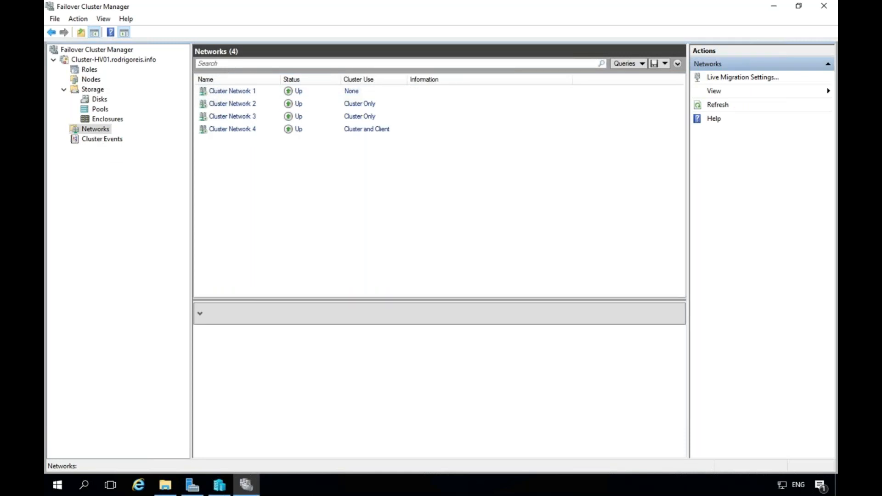
{"action": "left_click", "coordinate": [220, 92]}
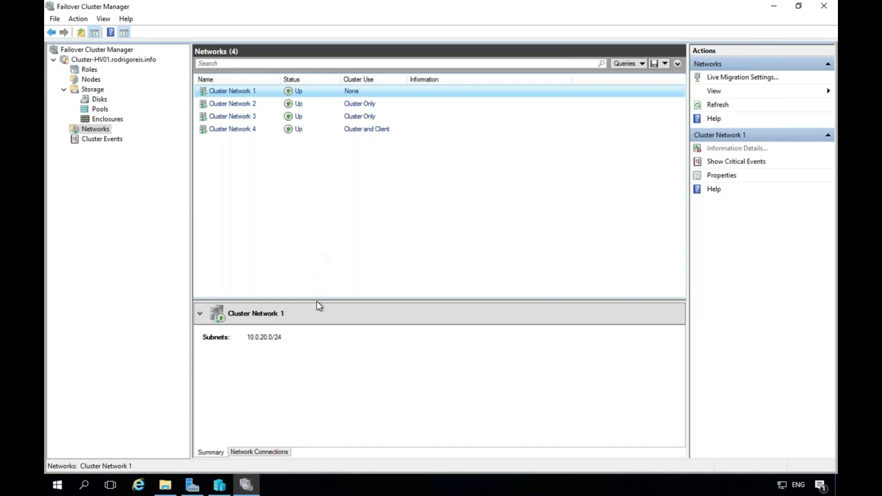
{"action": "left_click_drag", "start_coordinate": [316, 301], "coordinate": [333, 158]}
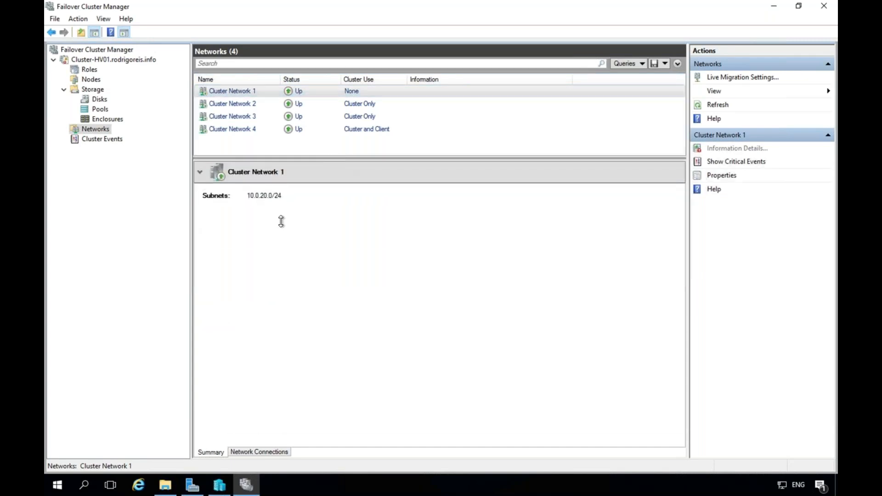
Review both nodes' iSCSI connection details on Cluster Network 1.
{"action": "left_click", "coordinate": [252, 450]}
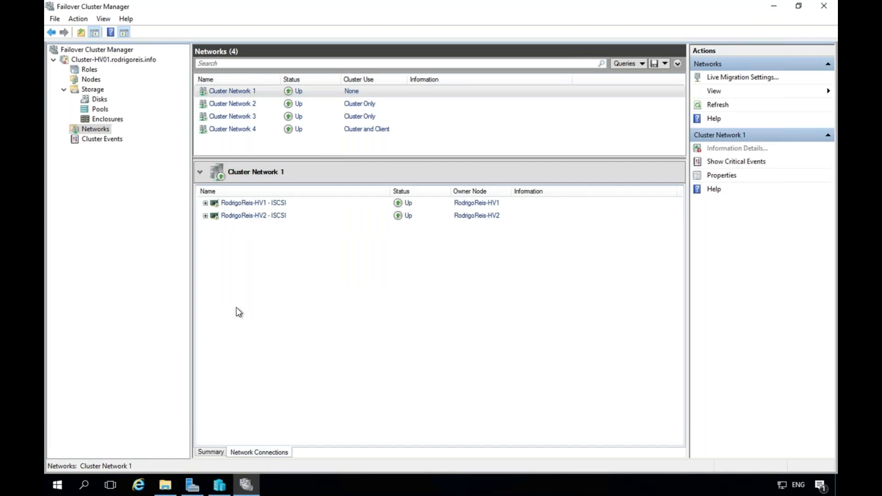
{"action": "left_click", "coordinate": [205, 203]}
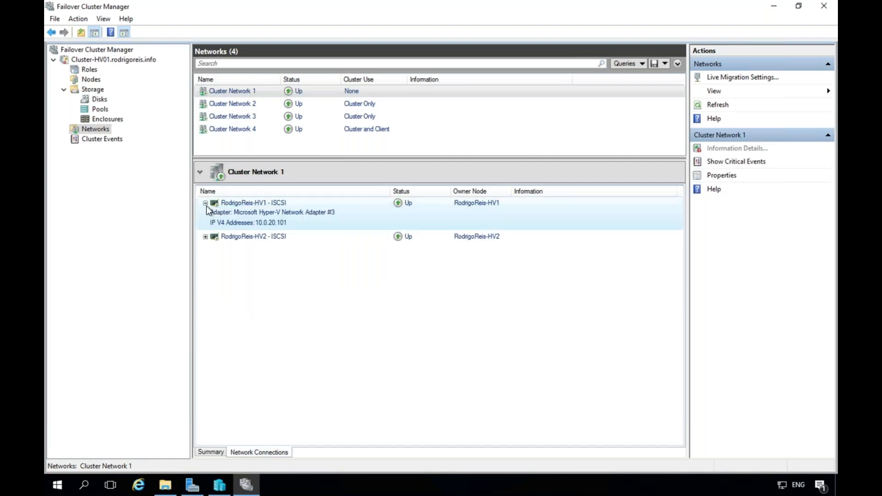
{"action": "left_click", "coordinate": [206, 237]}
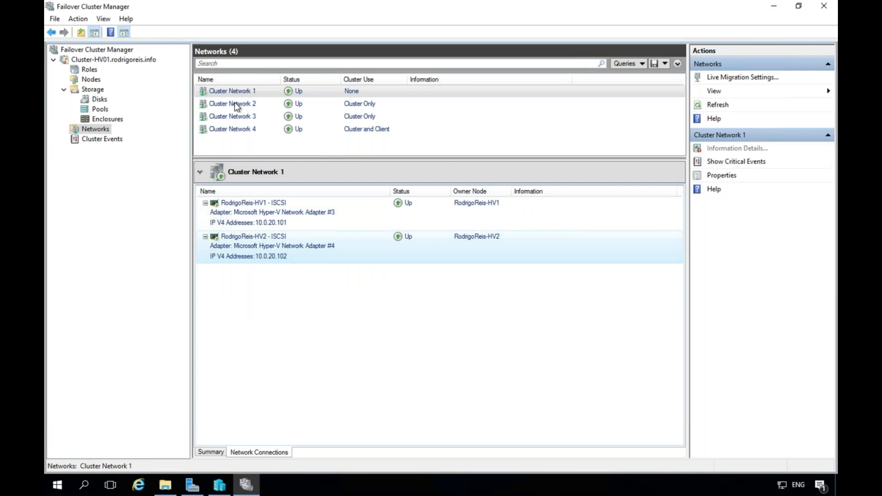
Rename Cluster Network 1 to 'ISCSI Network' in its Properties.
{"action": "right_click", "coordinate": [256, 96]}
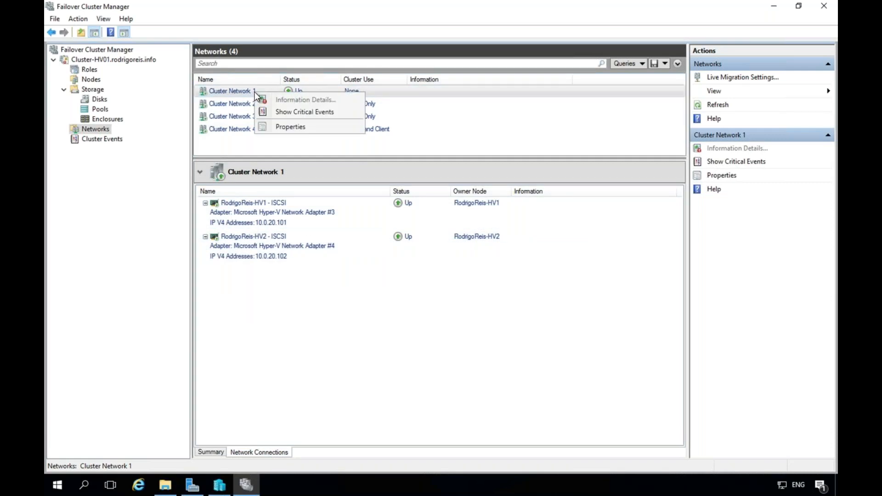
{"action": "left_click", "coordinate": [296, 132]}
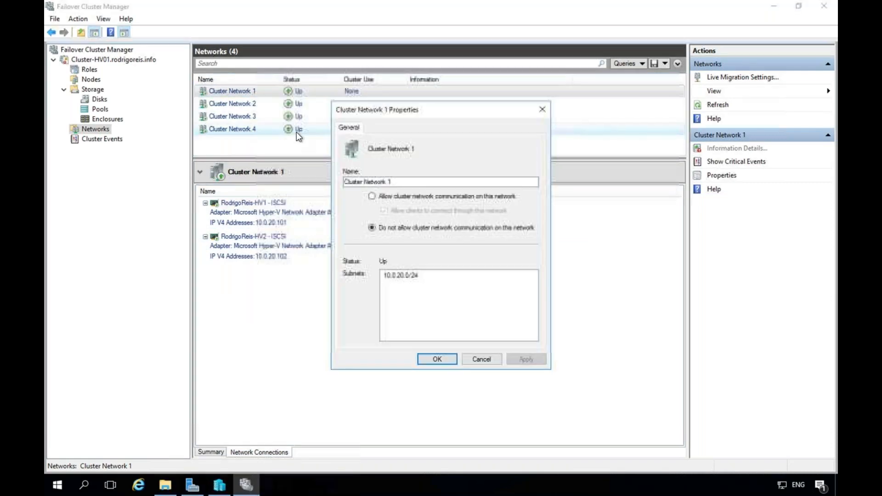
{"action": "left_click", "coordinate": [400, 184]}
{"action": "key", "text": "BackSpace"}
{"action": "key", "text": "BackSpace"}
{"action": "key", "text": "BackSpace"}
{"action": "key", "text": "BackSpace"}
{"action": "key", "text": "BackSpace"}
{"action": "key", "text": "BackSpace"}
{"action": "key", "text": "BackSpace"}
{"action": "key", "text": "BackSpace"}
{"action": "key", "text": "BackSpace"}
{"action": "key", "text": "BackSpace"}
{"action": "key", "text": "BackSpace"}
{"action": "key", "text": "BackSpace"}
{"action": "key", "text": "BackSpace"}
{"action": "key", "text": "BackSpace"}
{"action": "key", "text": "BackSpace"}
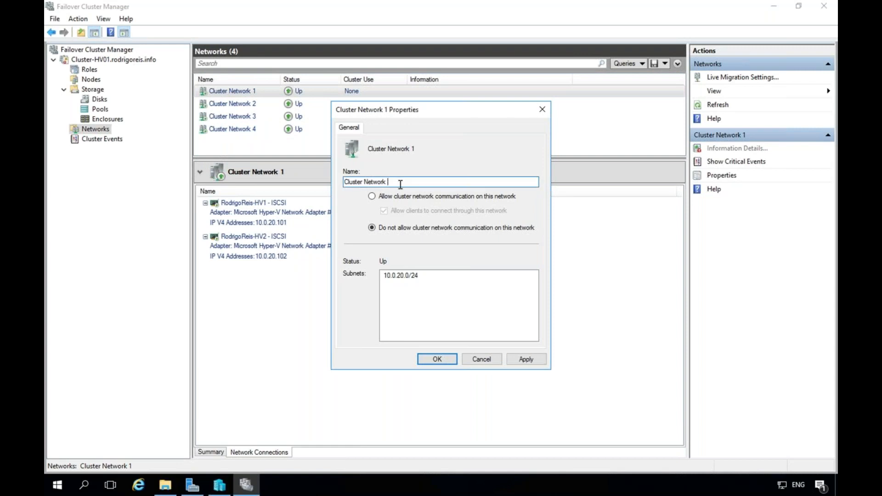
{"action": "key", "text": "BackSpace"}
{"action": "key", "text": "BackSpace"}
{"action": "type", "text": "ISCSI Network"}
{"action": "left_click", "coordinate": [437, 360]}
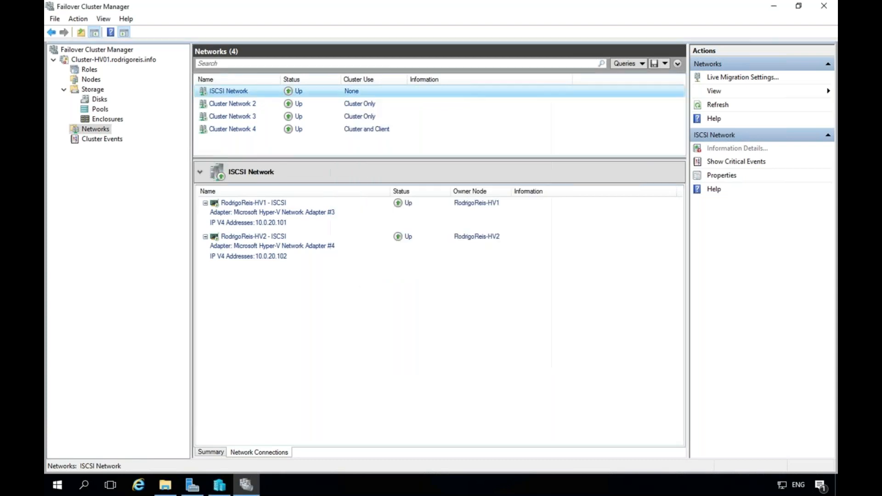
Review both nodes' live migration connections on Cluster Network 2.
{"action": "left_click", "coordinate": [258, 103]}
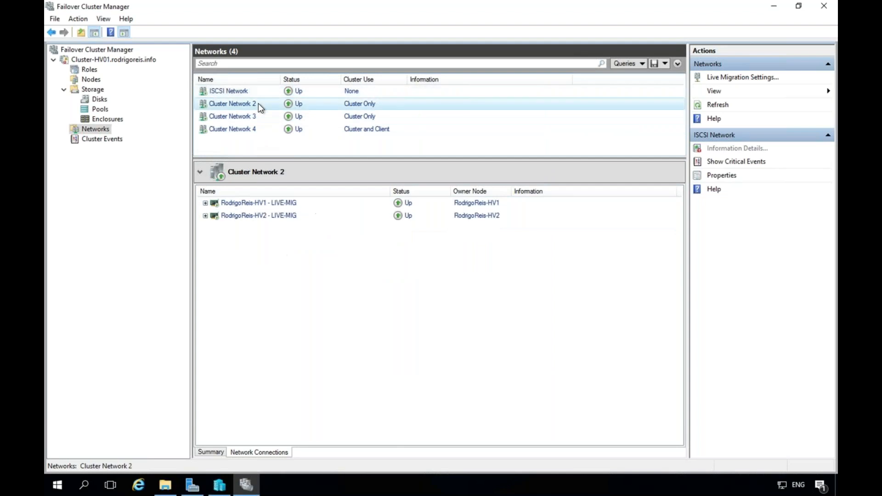
{"action": "left_click", "coordinate": [204, 203]}
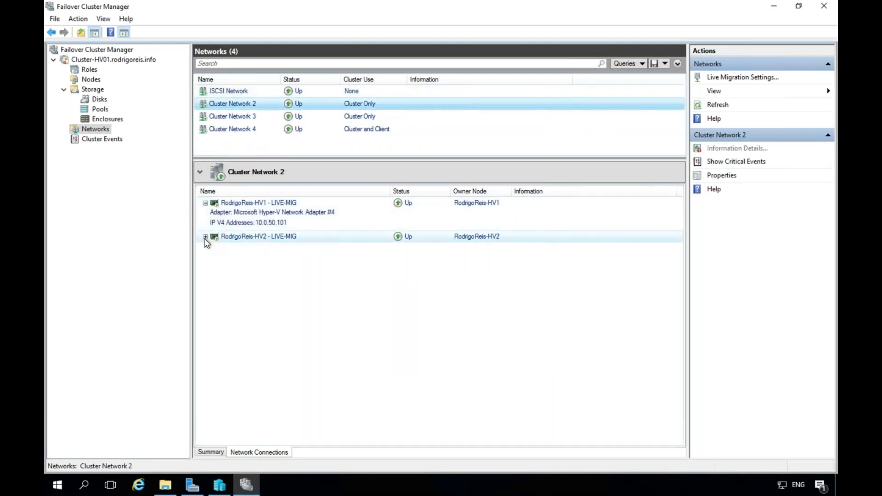
{"action": "left_click", "coordinate": [205, 237]}
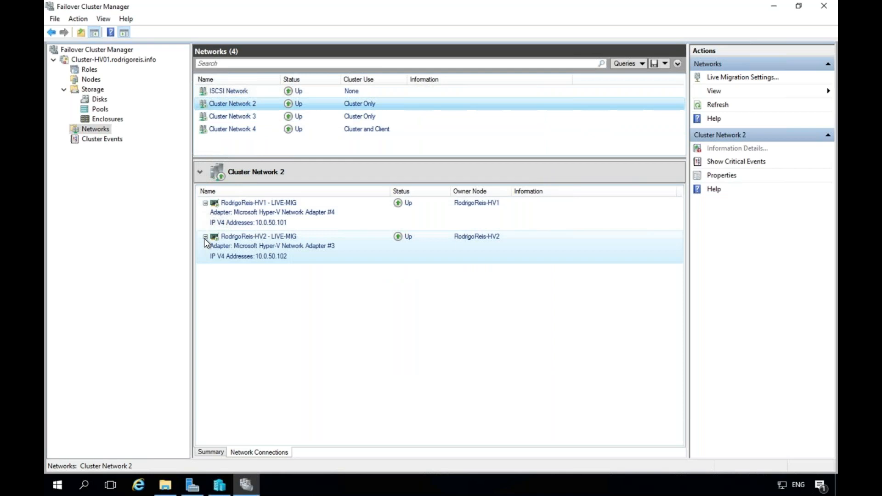
Rename Cluster Network 2 (10.0.50.0/24) to 'LiveMig Network' in its Properties.
{"action": "right_click", "coordinate": [266, 105]}
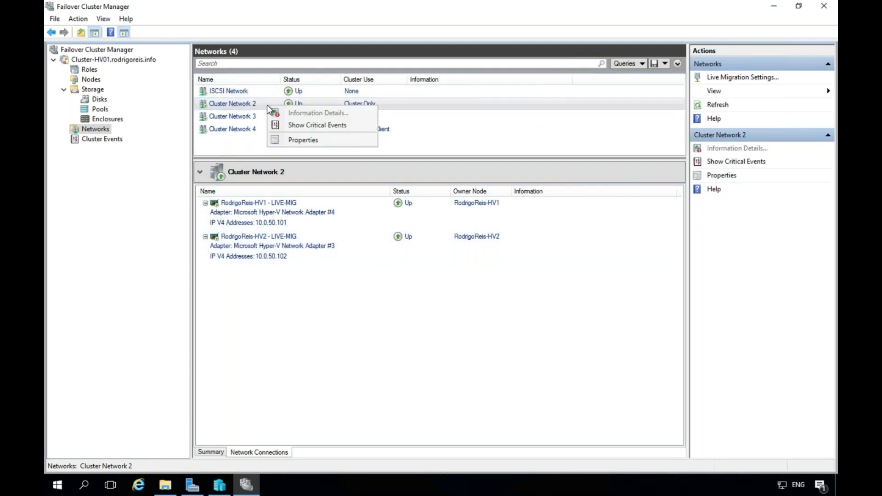
{"action": "left_click", "coordinate": [300, 140]}
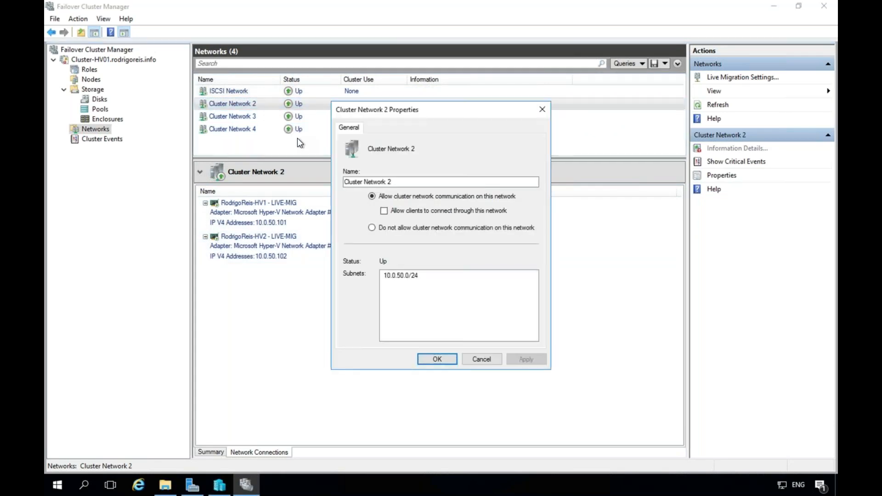
{"action": "double_click", "coordinate": [363, 181]}
{"action": "type", "text": "LiveMig"}
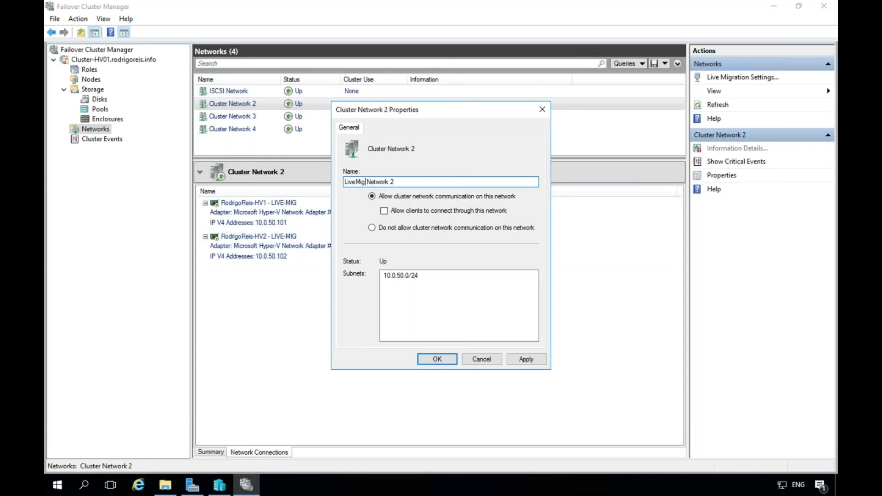
{"action": "key", "text": "BackSpace"}
{"action": "key", "text": "BackSpace"}
{"action": "left_click", "coordinate": [437, 359]}
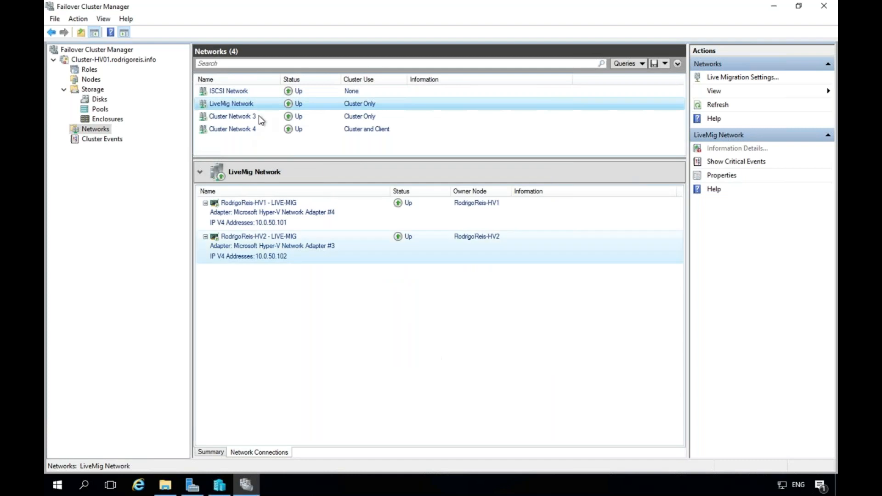
Rename the 10.0.10.0/24 heartbeat network from Cluster Network 3 to 'Cluster HB'.
{"action": "left_click", "coordinate": [269, 117]}
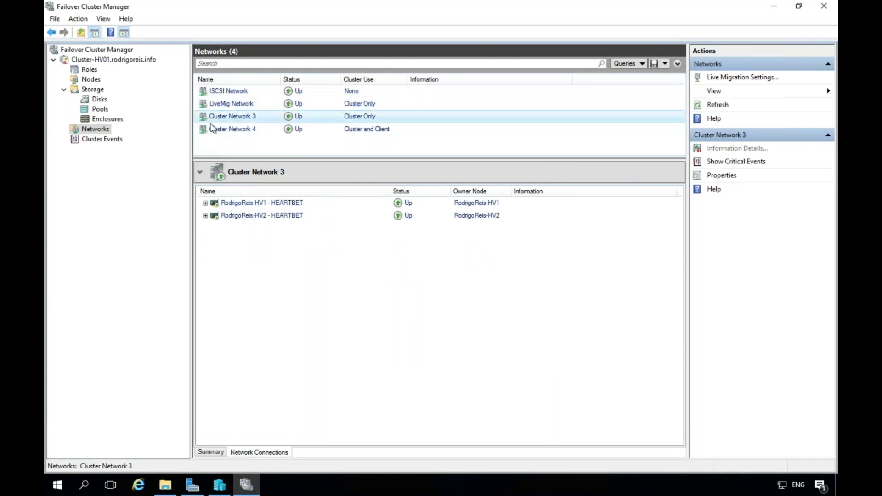
{"action": "right_click", "coordinate": [270, 119]}
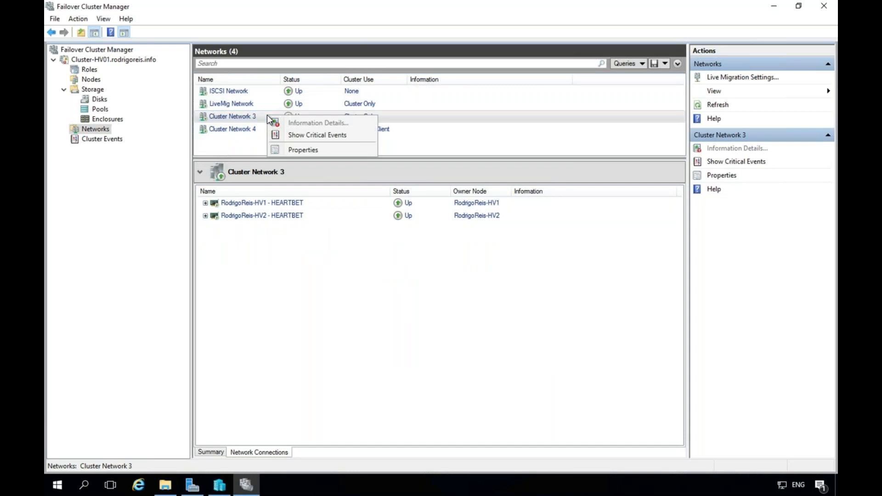
{"action": "left_click", "coordinate": [297, 149]}
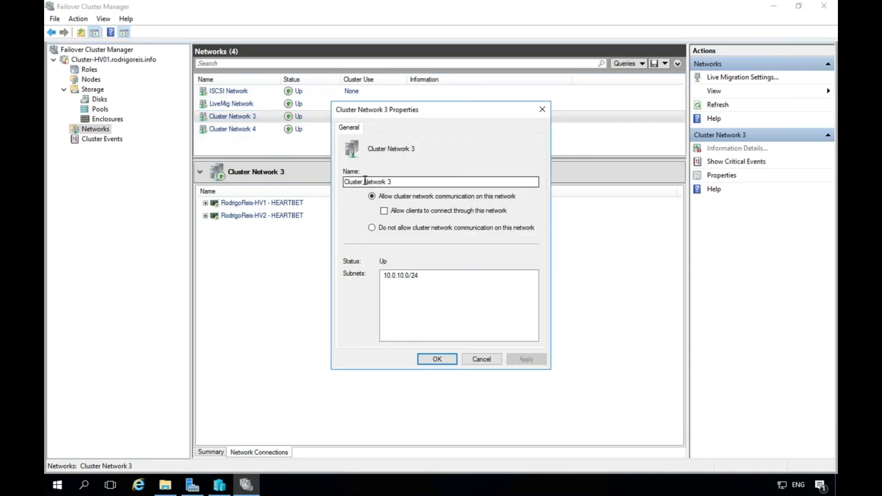
{"action": "left_click_drag", "start_coordinate": [366, 181], "coordinate": [475, 188]}
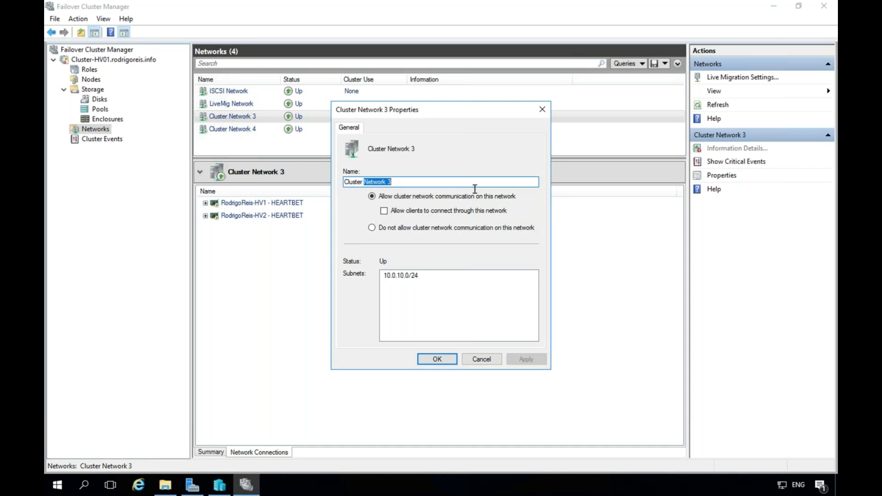
{"action": "type", "text": "Heat"}
{"action": "key", "text": "BackSpace"}
{"action": "key", "text": "BackSpace"}
{"action": "key", "text": "BackSpace"}
{"action": "key", "text": "BackSpace"}
{"action": "type", "text": "HB"}
{"action": "left_click", "coordinate": [447, 358]}
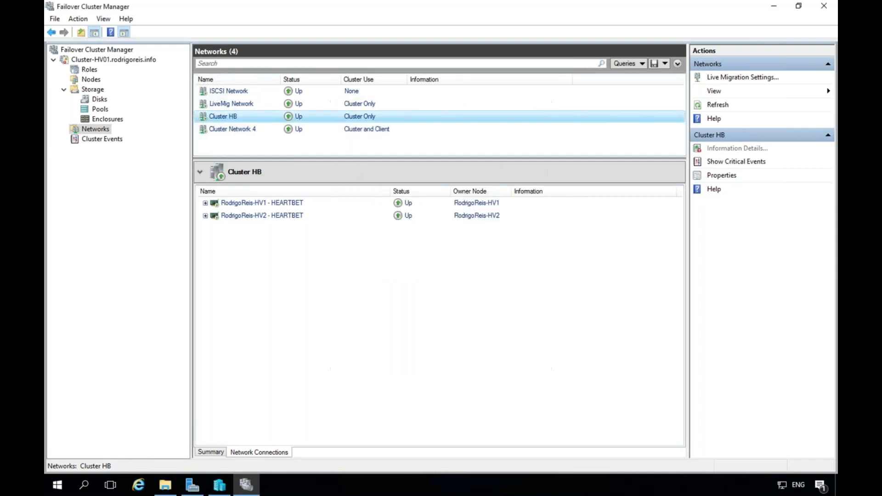
Replace Cluster Network 4's name with 'MGMT Network', correcting the typo, and confirm.
{"action": "right_click", "coordinate": [267, 130]}
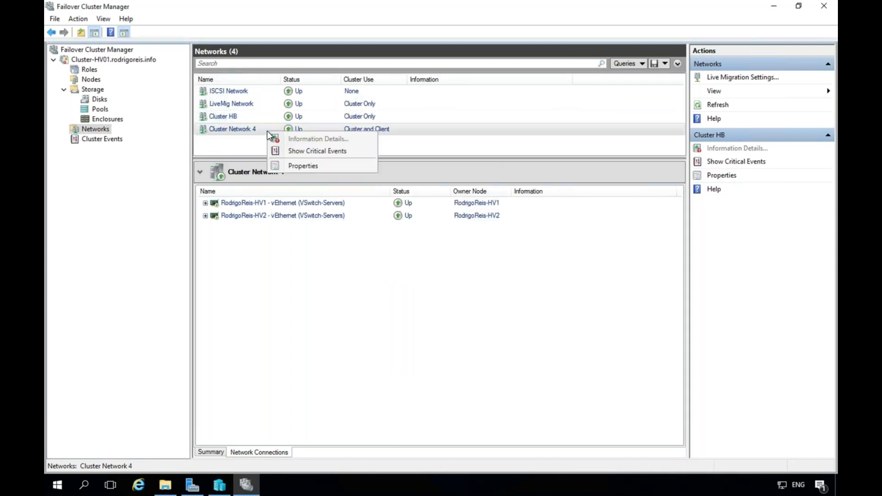
{"action": "left_click", "coordinate": [292, 164]}
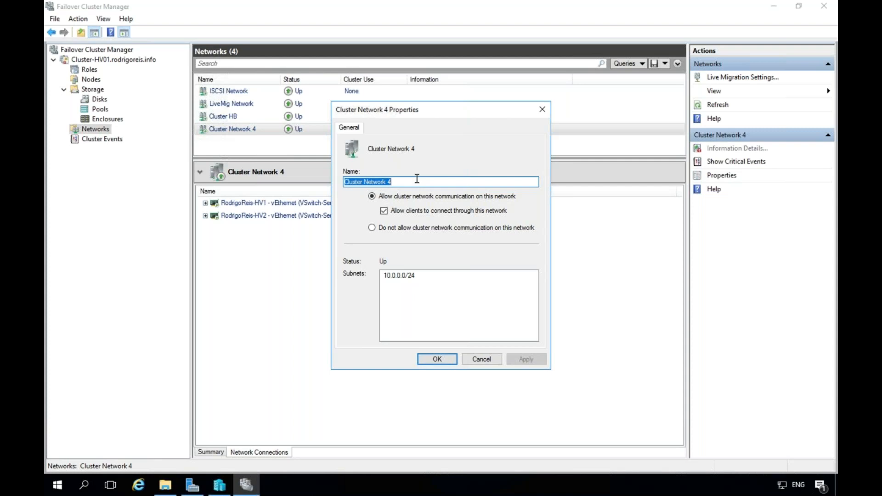
{"action": "left_click", "coordinate": [417, 179]}
{"action": "key", "text": "BackSpace"}
{"action": "key", "text": "BackSpace"}
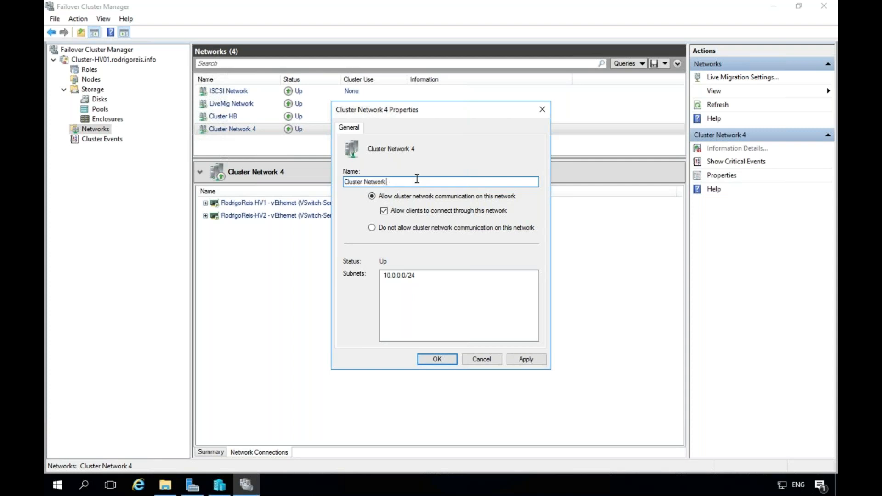
{"action": "key", "text": "BackSpace"}
{"action": "key", "text": "BackSpace"}
{"action": "key", "text": "BackSpace"}
{"action": "key", "text": "BackSpace"}
{"action": "key", "text": "BackSpace"}
{"action": "key", "text": "BackSpace"}
{"action": "key", "text": "BackSpace"}
{"action": "key", "text": "BackSpace"}
{"action": "key", "text": "BackSpace"}
{"action": "key", "text": "BackSpace"}
{"action": "key", "text": "BackSpace"}
{"action": "key", "text": "BackSpace"}
{"action": "key", "text": "BackSpace"}
{"action": "key", "text": "BackSpace"}
{"action": "key", "text": "BackSpace"}
{"action": "type", "text": "Ma"}
{"action": "key", "text": "BackSpace"}
{"action": "type", "text": "MGMT"}
{"action": "key", "text": "BackSpace"}
{"action": "key", "text": "BackSpace"}
{"action": "key", "text": "BackSpace"}
{"action": "key", "text": "BackSpace"}
{"action": "key", "text": "BackSpace"}
{"action": "type", "text": "MGMT Netwrok"}
{"action": "key", "text": "BackSpace"}
{"action": "key", "text": "BackSpace"}
{"action": "key", "text": "BackSpace"}
{"action": "type", "text": "ork"}
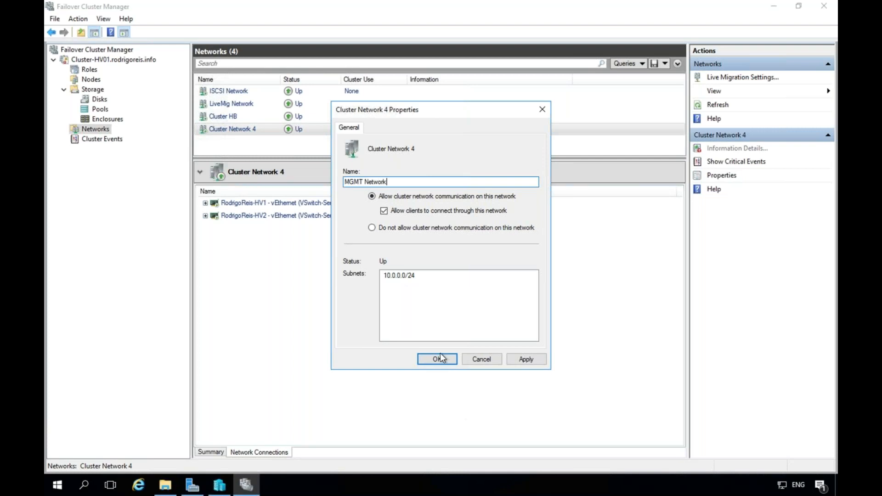
{"action": "left_click", "coordinate": [440, 356]}
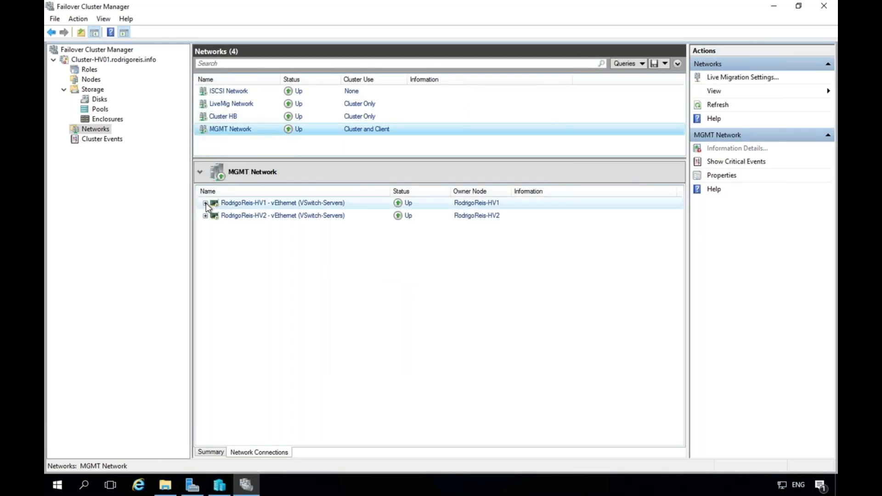
Check both hosts' adapters and IPs on MGMT Network and Cluster HB, then view LiveMig and ISCSI Network.
{"action": "left_click", "coordinate": [205, 203]}
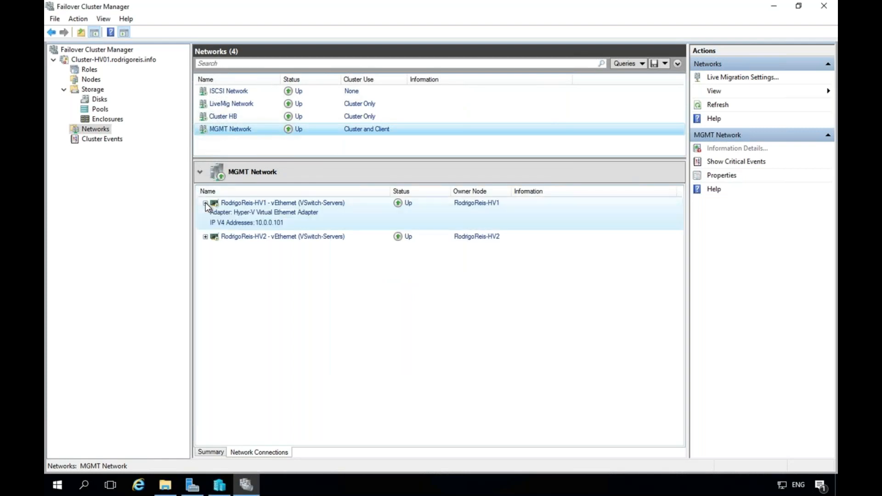
{"action": "left_click", "coordinate": [206, 236]}
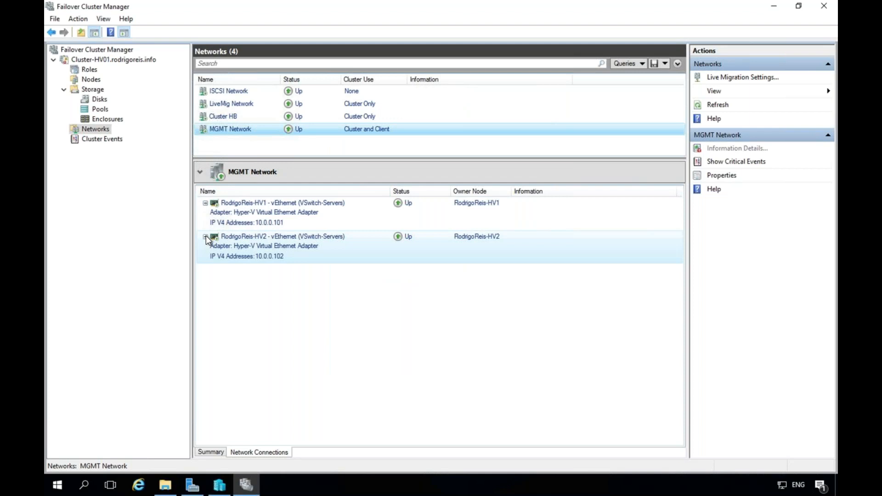
{"action": "left_click", "coordinate": [216, 118]}
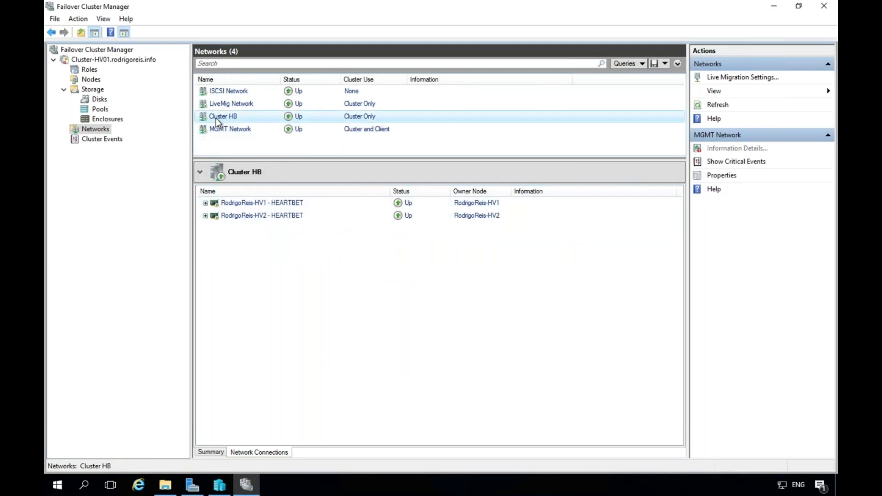
{"action": "left_click", "coordinate": [205, 203]}
{"action": "left_click", "coordinate": [205, 237]}
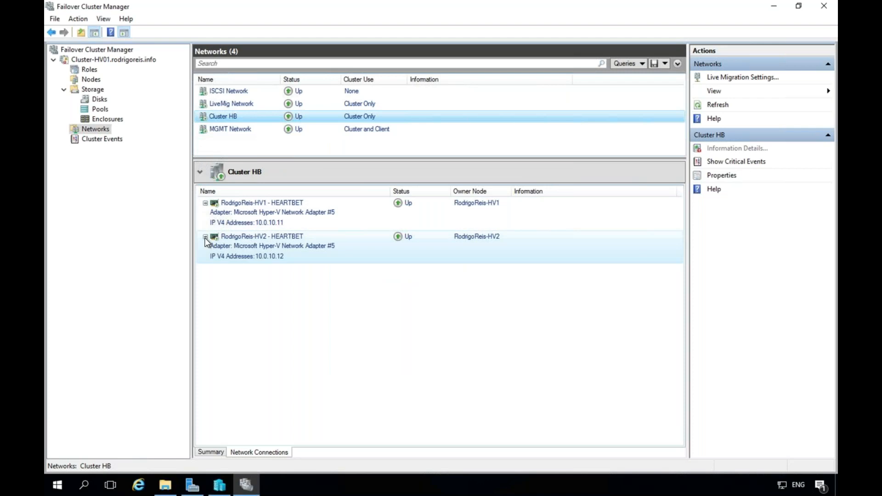
{"action": "left_click", "coordinate": [219, 107]}
{"action": "left_click", "coordinate": [230, 93]}
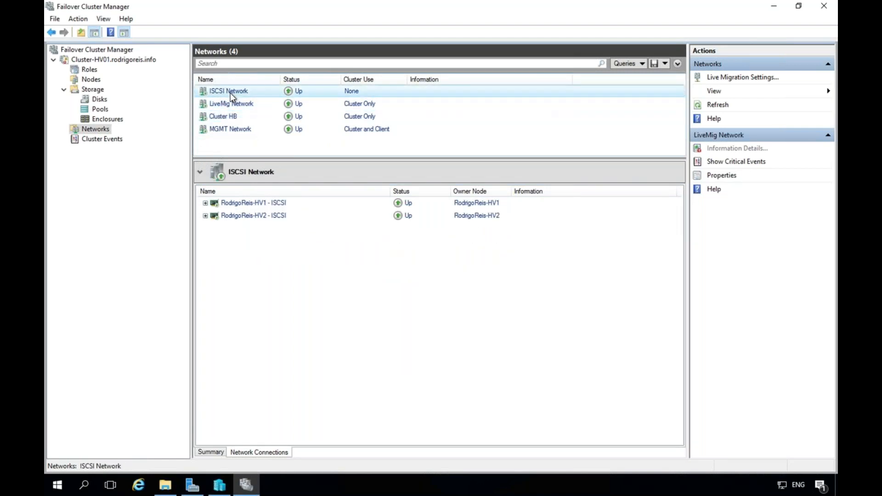
Inspect the VSwitch-Servers virtual switch settings on the first Hyper-V host.
{"action": "left_click", "coordinate": [220, 488]}
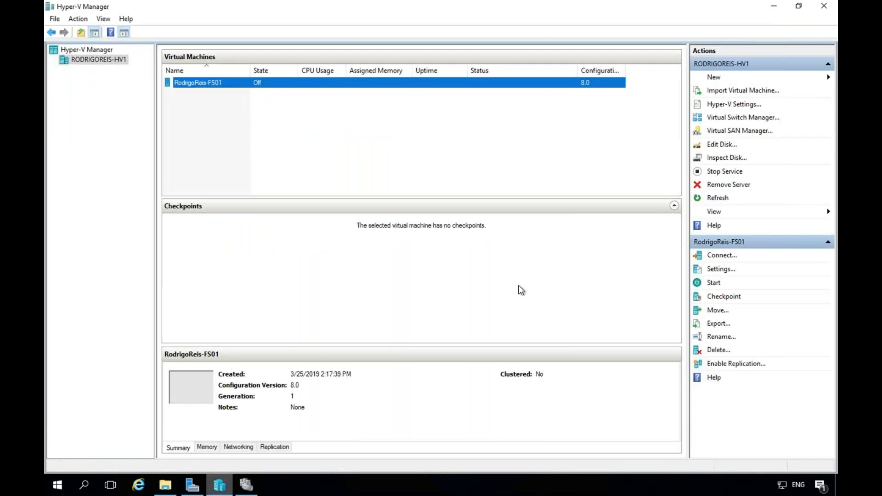
{"action": "left_click", "coordinate": [728, 119]}
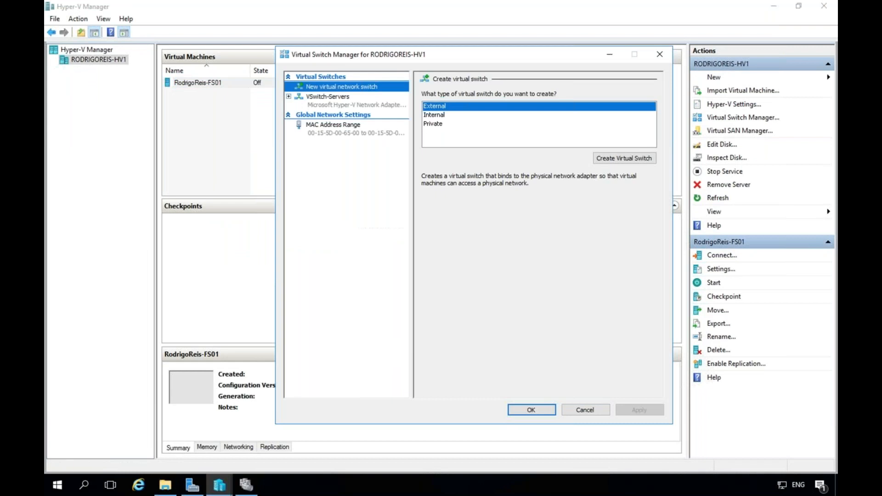
{"action": "left_click", "coordinate": [327, 98]}
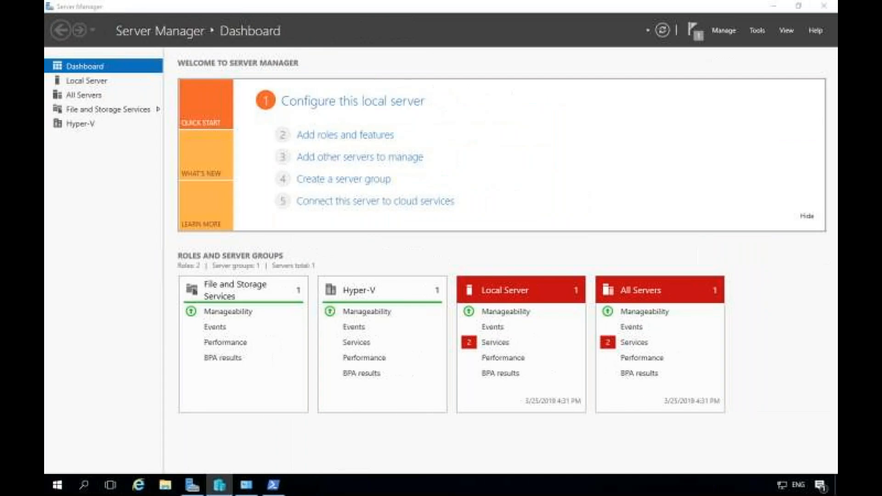
Inspect VSwitch-Servers on the second host, then show Cluster-HV01's disks in Failover Cluster Manager.
{"action": "left_click", "coordinate": [219, 485]}
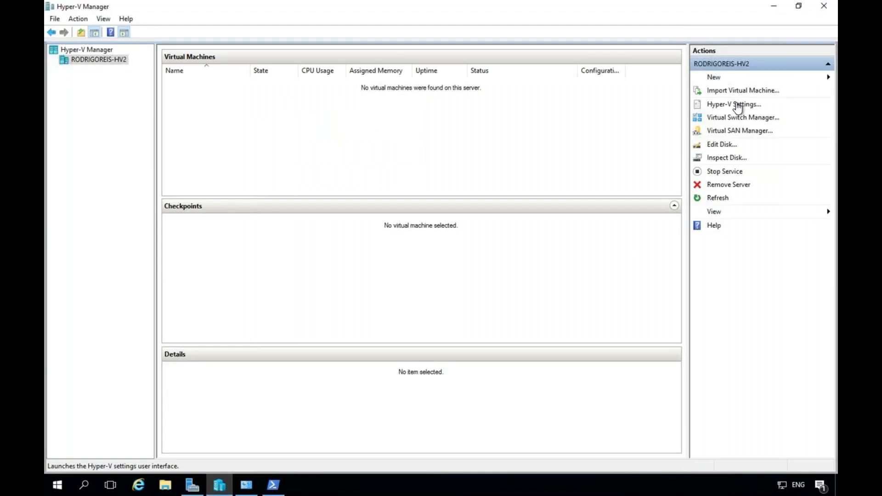
{"action": "left_click", "coordinate": [741, 118]}
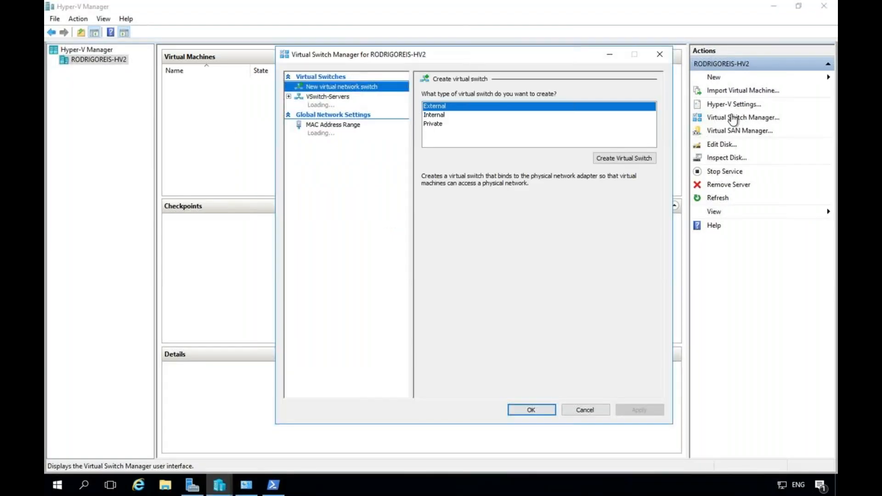
{"action": "left_click", "coordinate": [346, 100]}
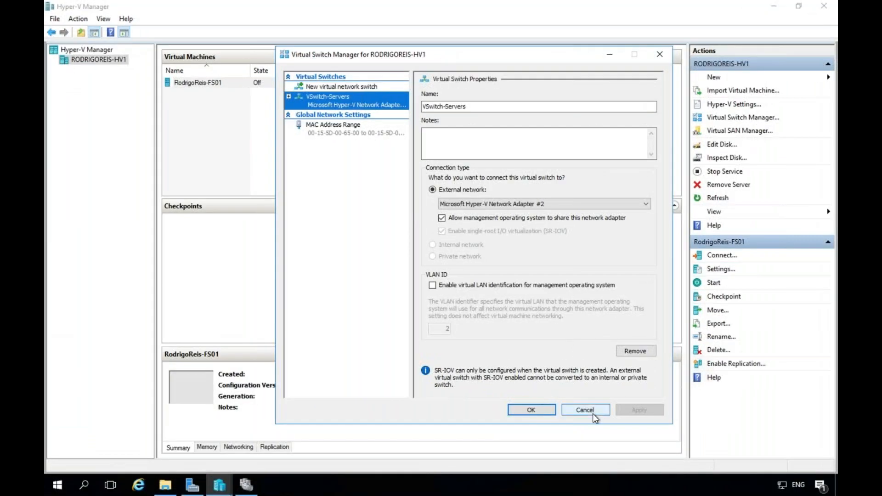
{"action": "left_click", "coordinate": [597, 410]}
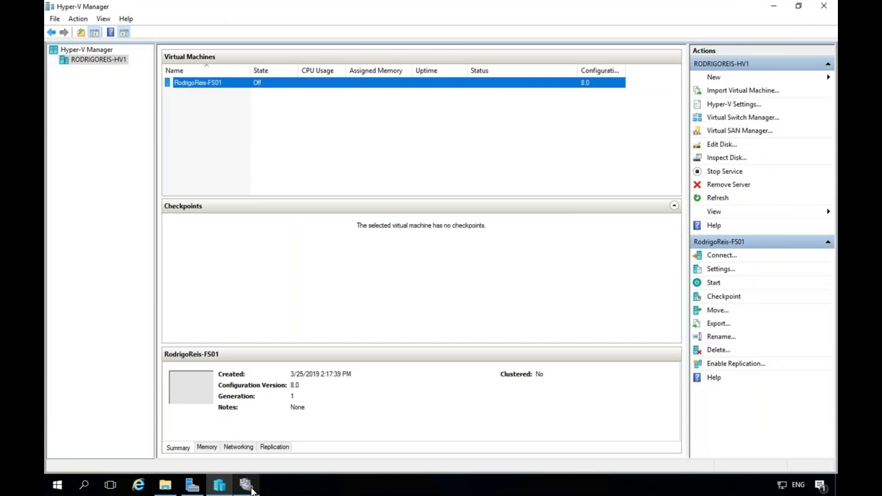
{"action": "left_click", "coordinate": [251, 490]}
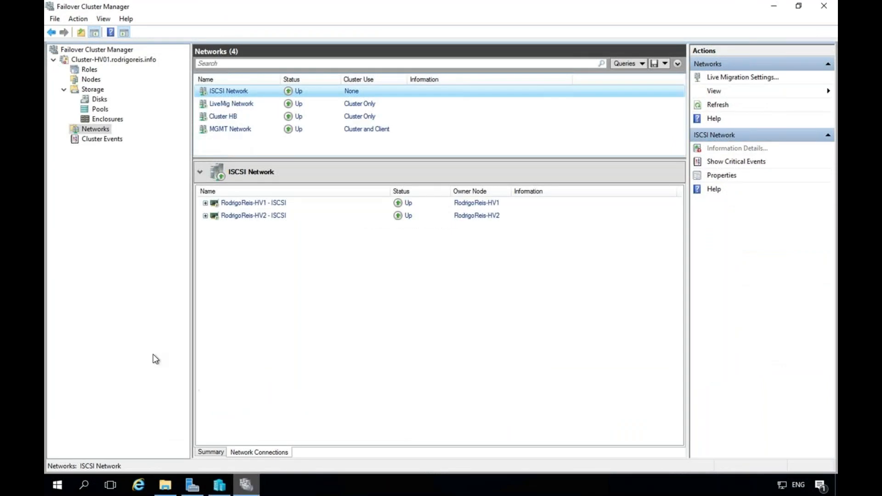
{"action": "left_click", "coordinate": [96, 99]}
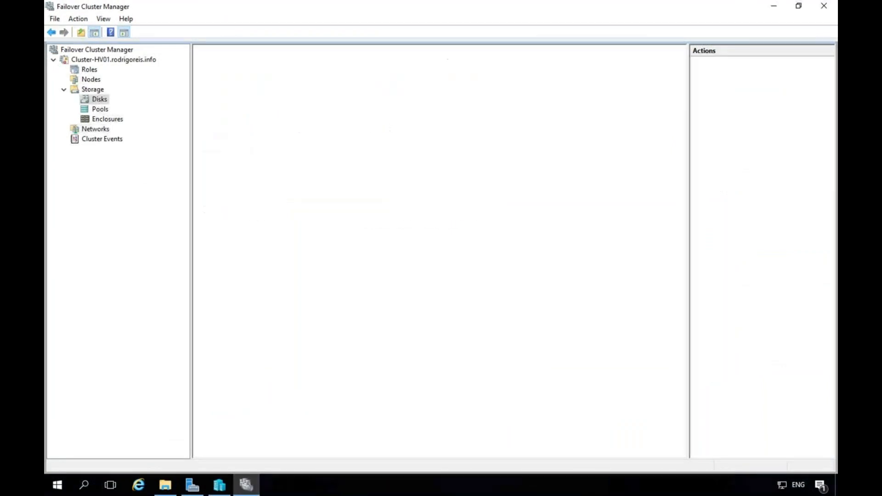
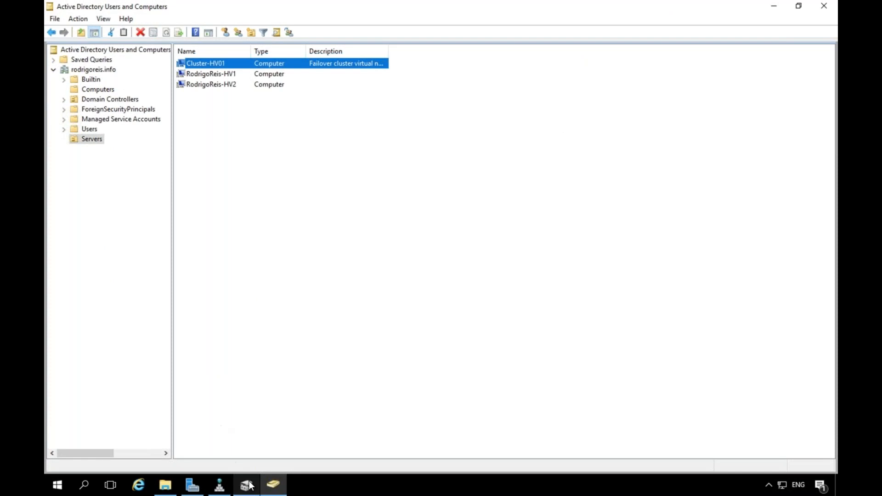
Go to Server Manager's iSCSI page and bring up the iSCSI Virtual Disks task options.
{"action": "left_click", "coordinate": [250, 483]}
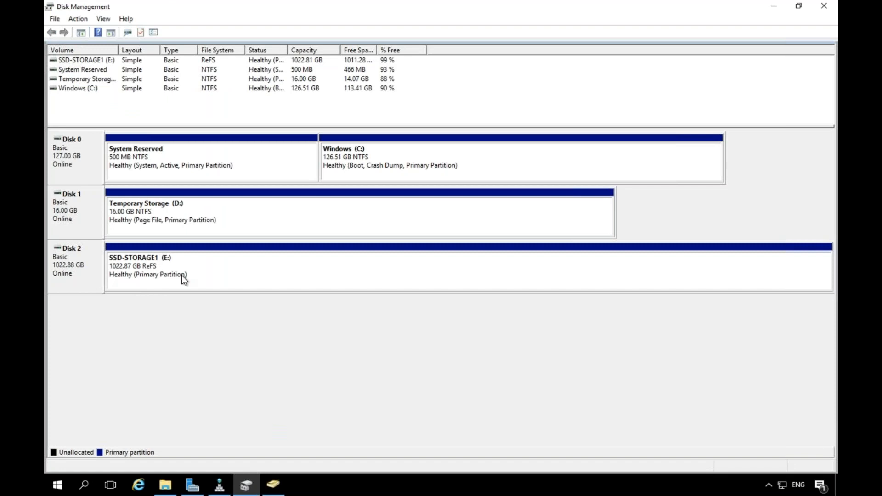
{"action": "left_click", "coordinate": [192, 485]}
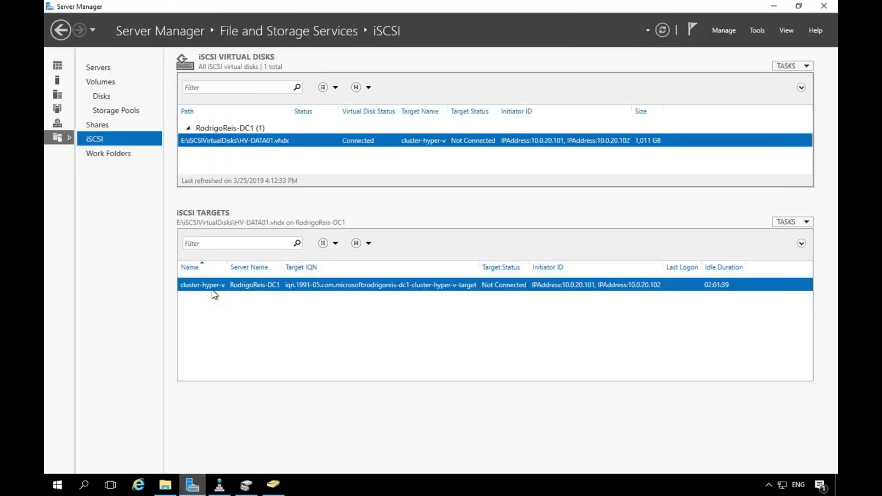
{"action": "left_click", "coordinate": [808, 223]}
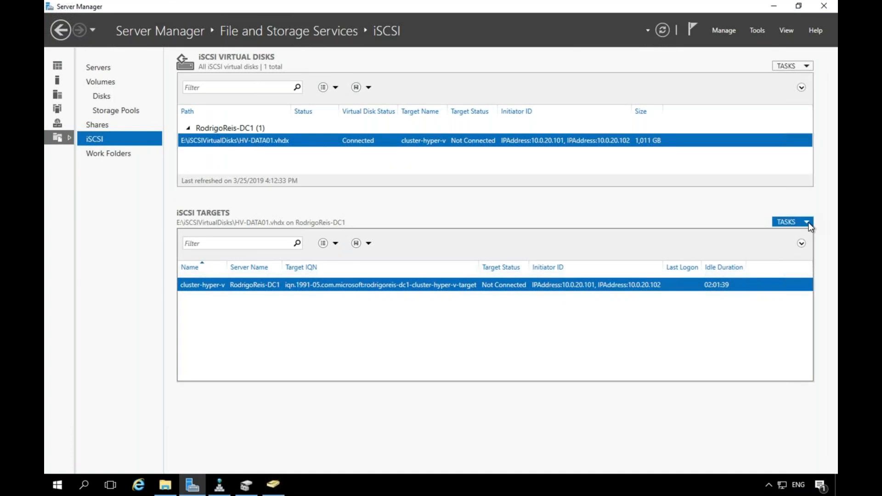
{"action": "left_click", "coordinate": [674, 192]}
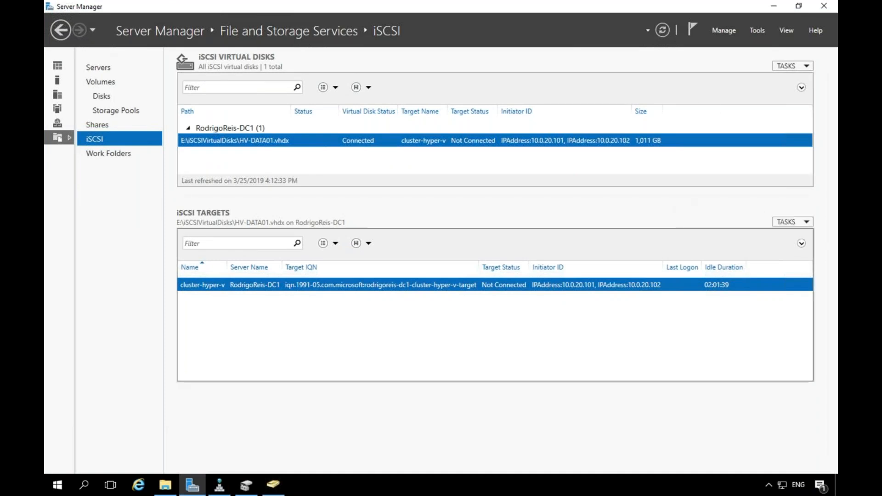
{"action": "left_click", "coordinate": [809, 66]}
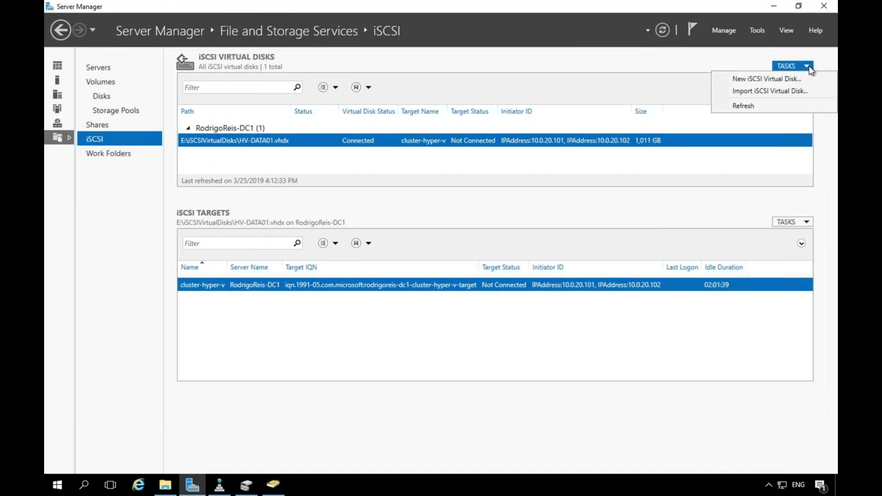
Create HV-QUORUM.vhdx on D: as a 1 GB fixed disk on the cluster-hyper-v target.
{"action": "left_click", "coordinate": [761, 80]}
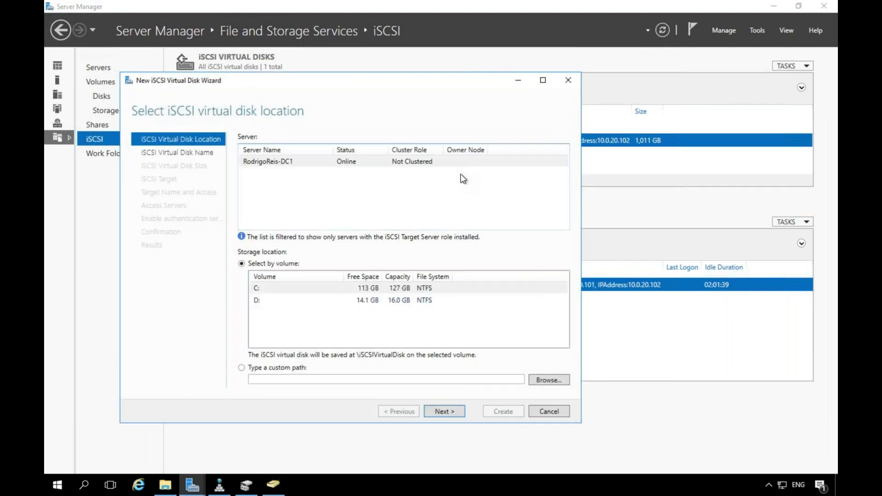
{"action": "left_click", "coordinate": [295, 302]}
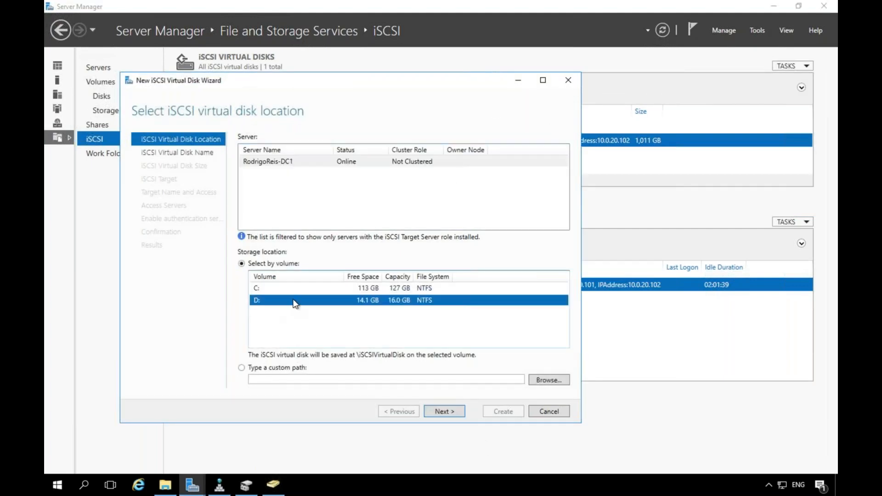
{"action": "left_click", "coordinate": [454, 412]}
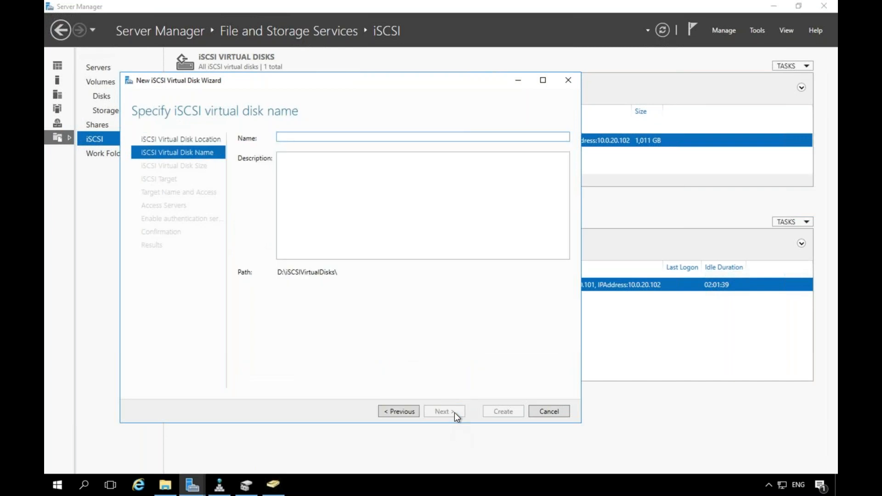
{"action": "type", "text": "HV-QUORUM"}
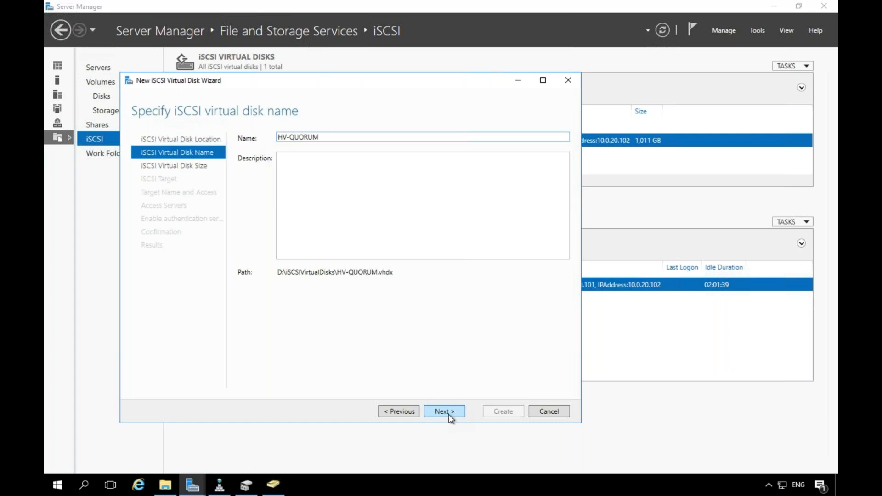
{"action": "left_click", "coordinate": [448, 412]}
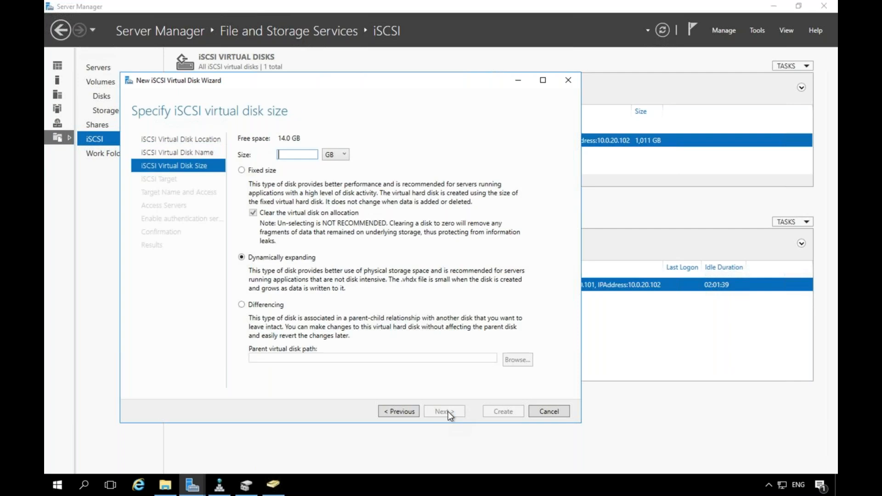
{"action": "left_click", "coordinate": [255, 171]}
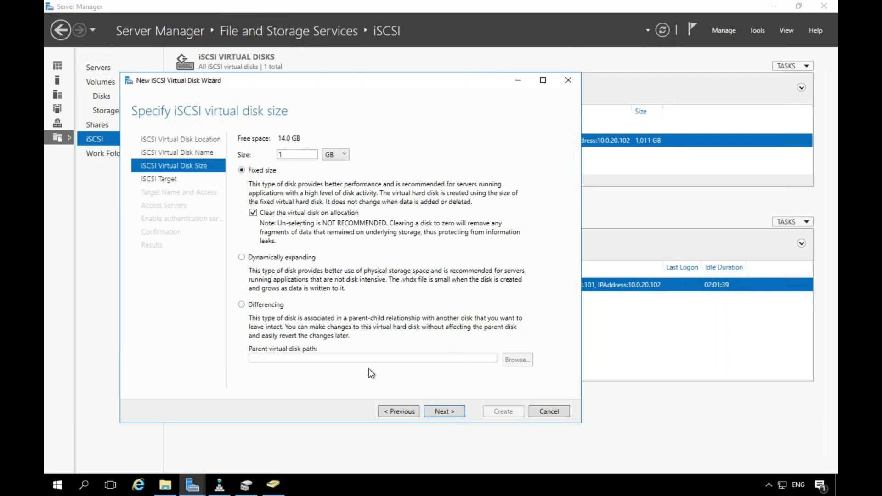
{"action": "left_click", "coordinate": [454, 413]}
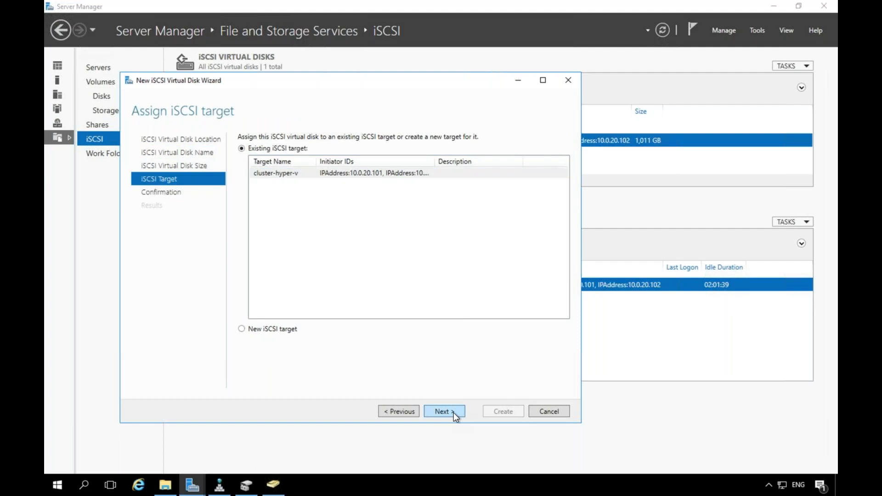
{"action": "left_click", "coordinate": [454, 411]}
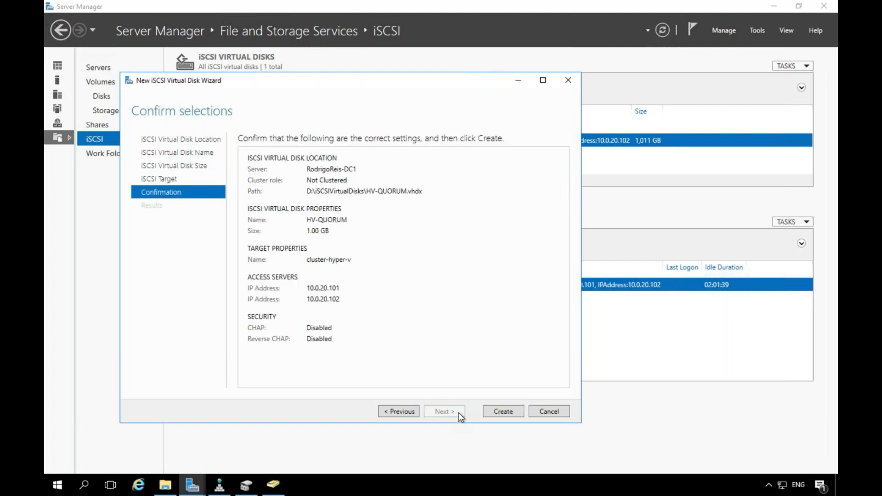
{"action": "left_click", "coordinate": [504, 412]}
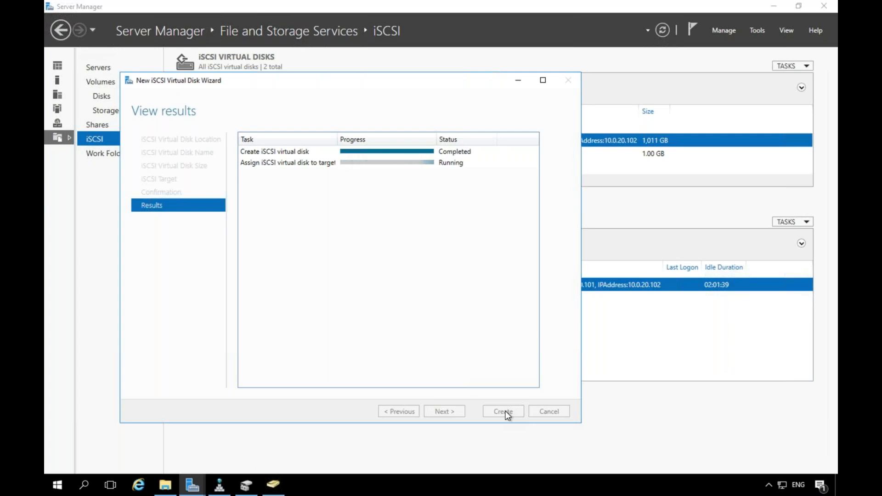
{"action": "left_click", "coordinate": [504, 412]}
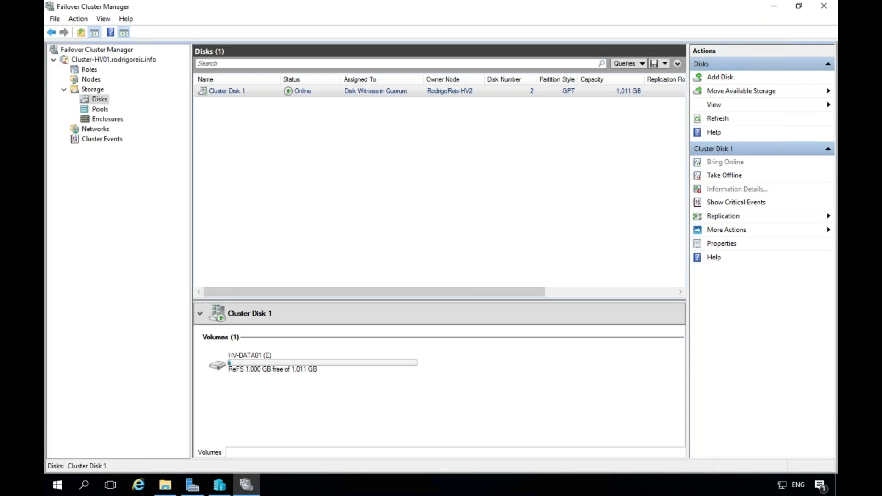
Auto-configure the iSCSI Initiator's Volumes and Devices list on the first Hyper-V host.
{"action": "left_click", "coordinate": [190, 486]}
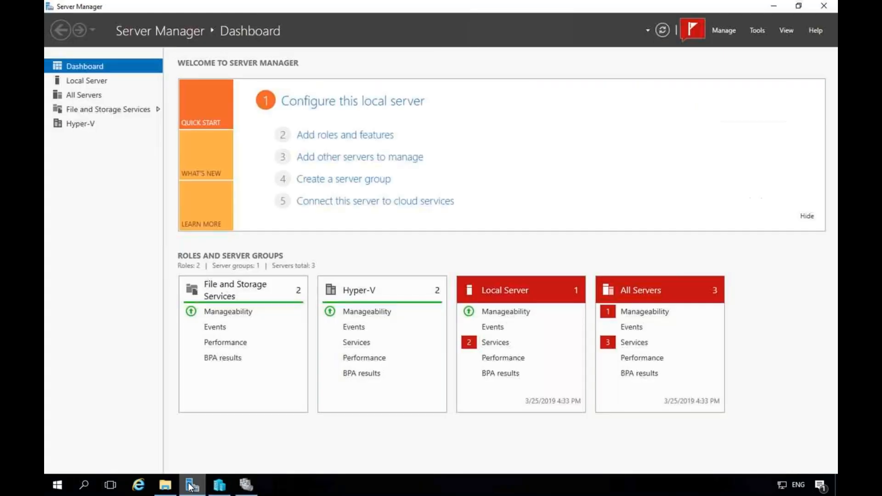
{"action": "left_click", "coordinate": [758, 31]}
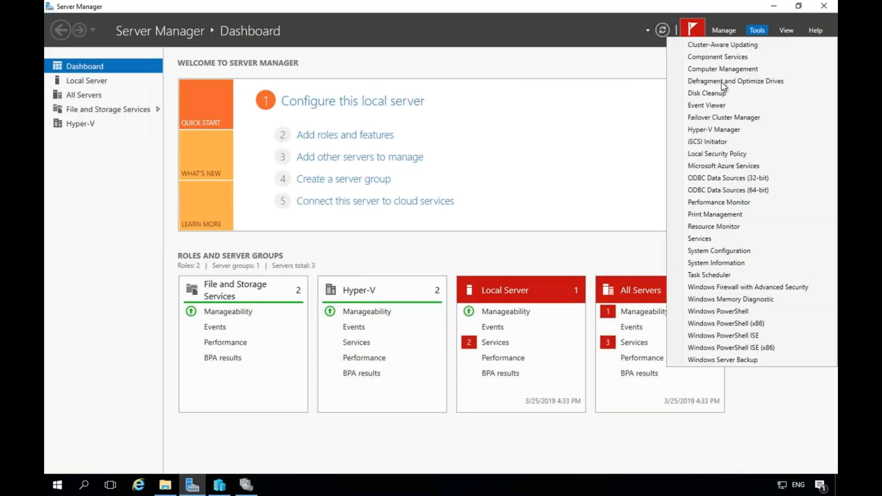
{"action": "left_click", "coordinate": [723, 142]}
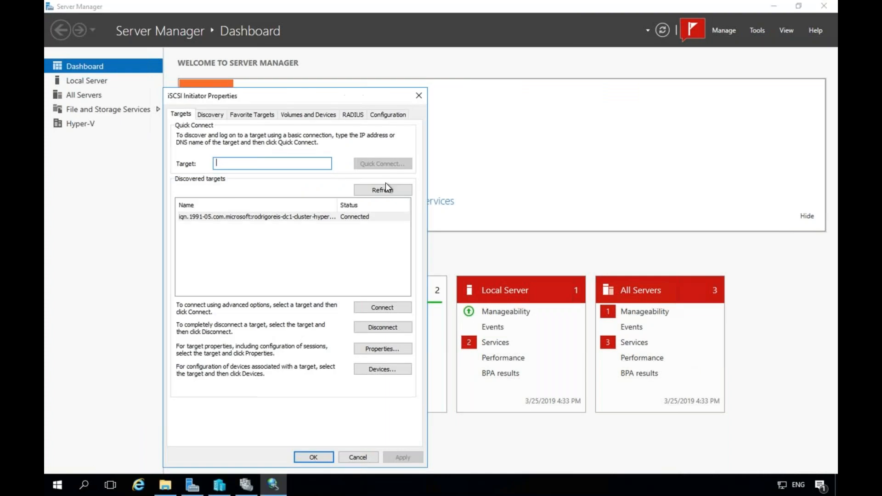
{"action": "left_click", "coordinate": [326, 115]}
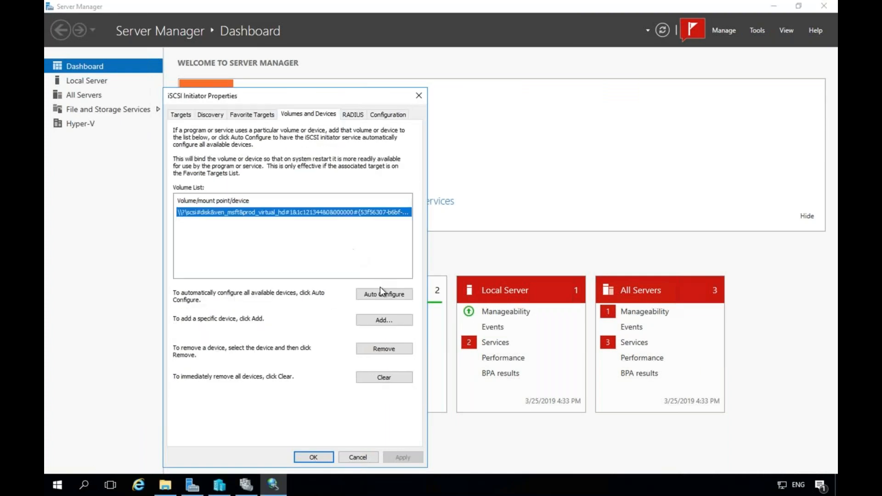
{"action": "left_click", "coordinate": [390, 295]}
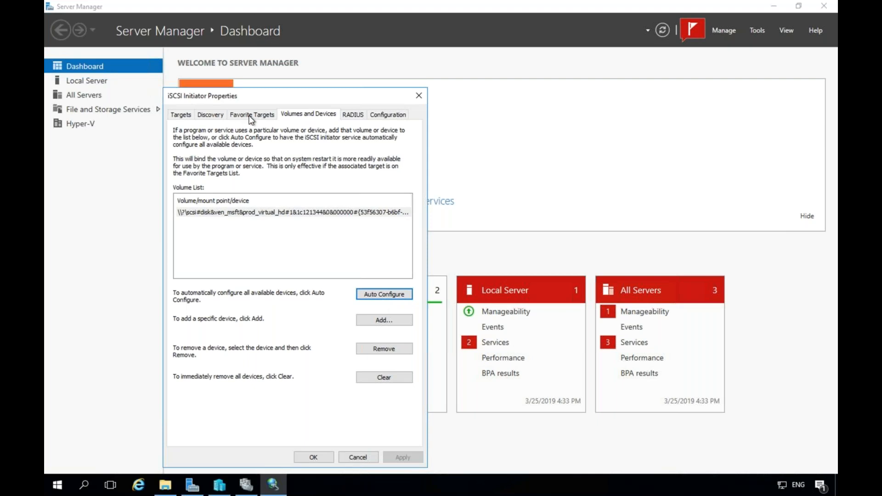
{"action": "left_click", "coordinate": [253, 115]}
{"action": "left_click", "coordinate": [302, 117]}
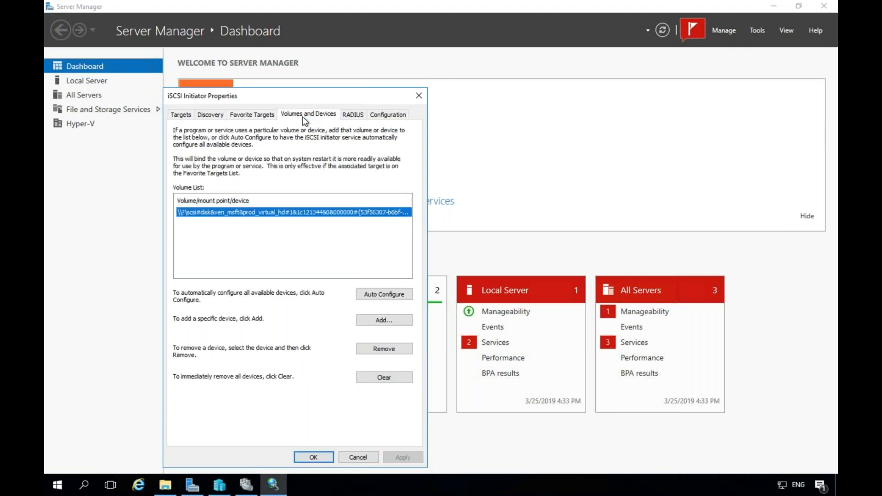
{"action": "left_click", "coordinate": [382, 295]}
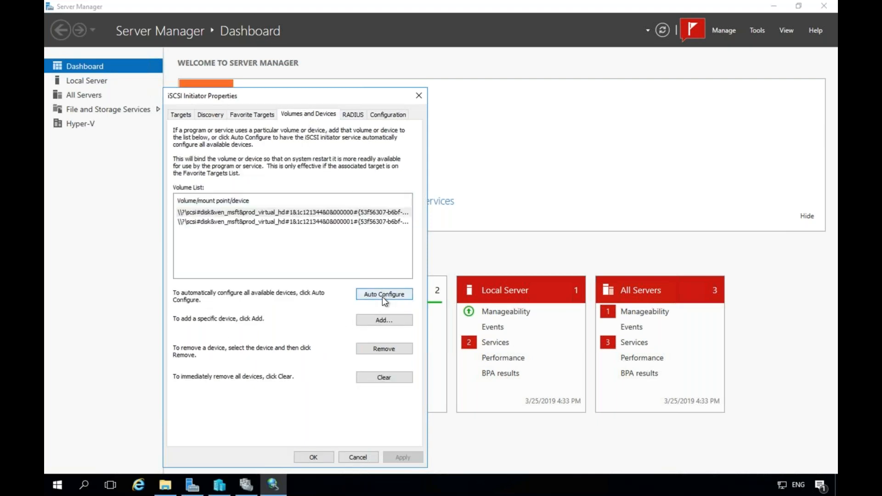
{"action": "left_click", "coordinate": [315, 457]}
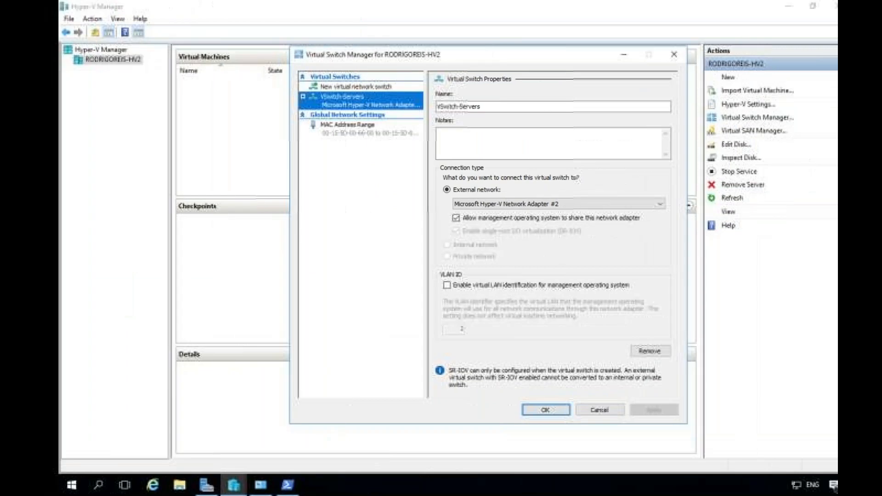
{"action": "left_click", "coordinate": [585, 410]}
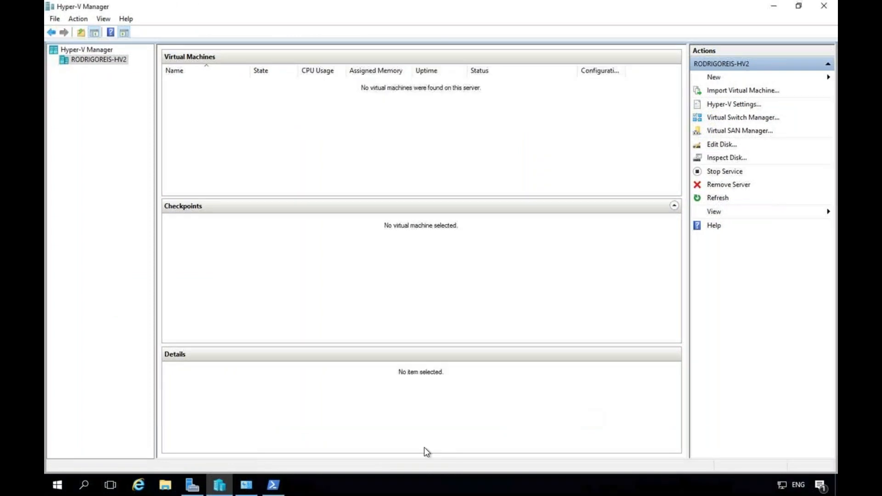
Repeat the iSCSI Initiator volume Auto Configure on the second host's dashboard.
{"action": "left_click", "coordinate": [193, 485]}
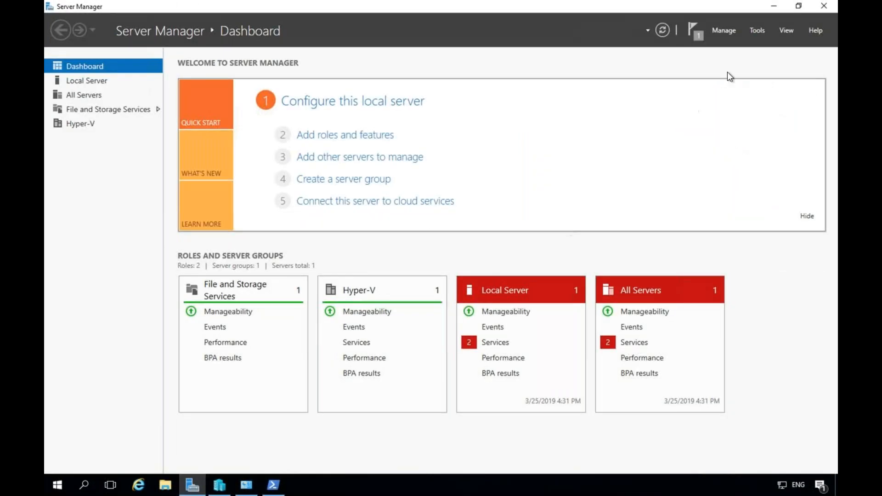
{"action": "left_click", "coordinate": [762, 32]}
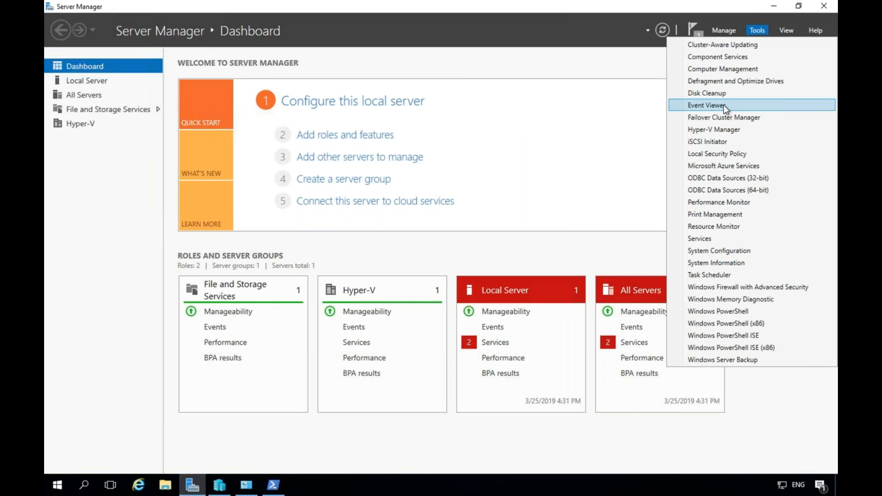
{"action": "left_click", "coordinate": [719, 142]}
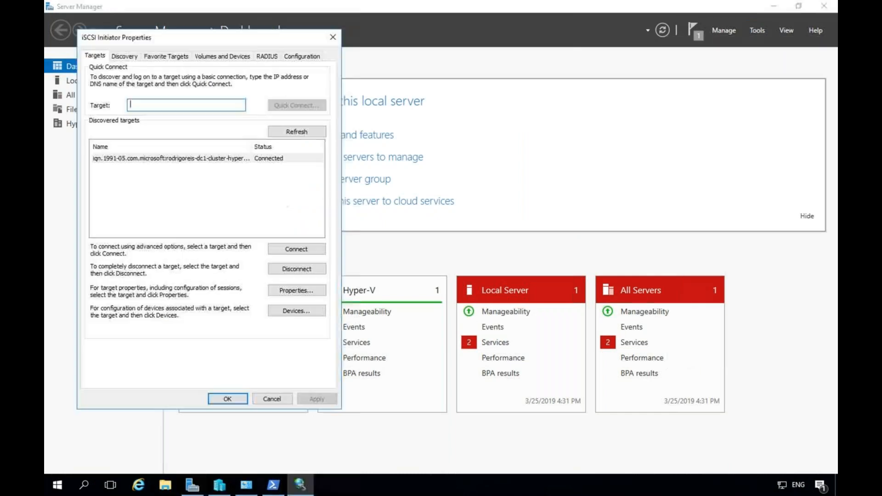
{"action": "left_click", "coordinate": [239, 57]}
{"action": "left_click", "coordinate": [300, 235]}
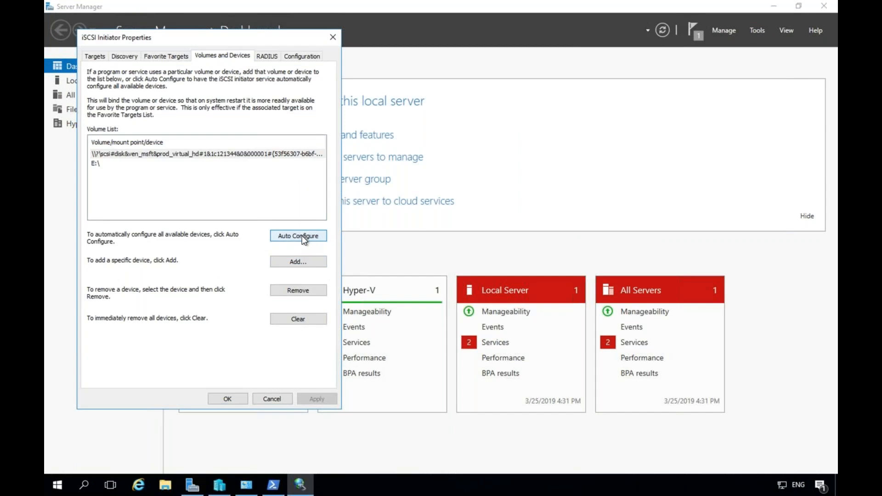
{"action": "left_click", "coordinate": [227, 399]}
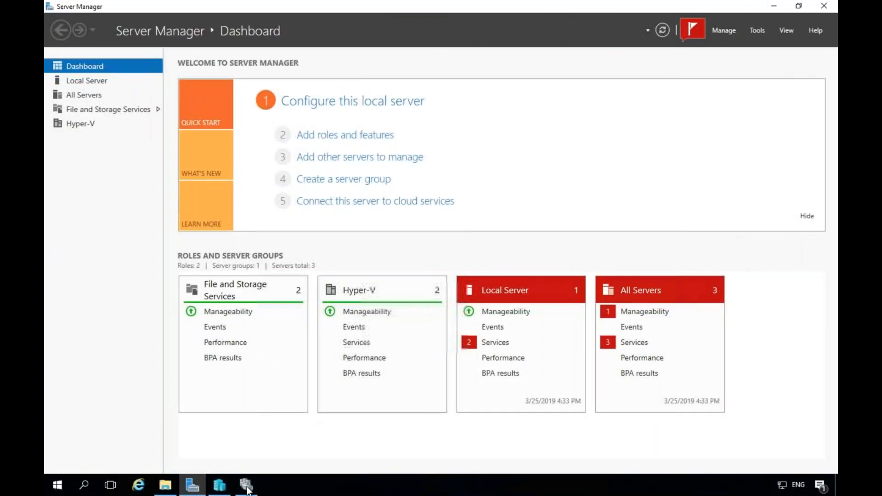
In Disk Management, initialize the new Disk 3 with the MBR partition style.
{"action": "left_click", "coordinate": [247, 486]}
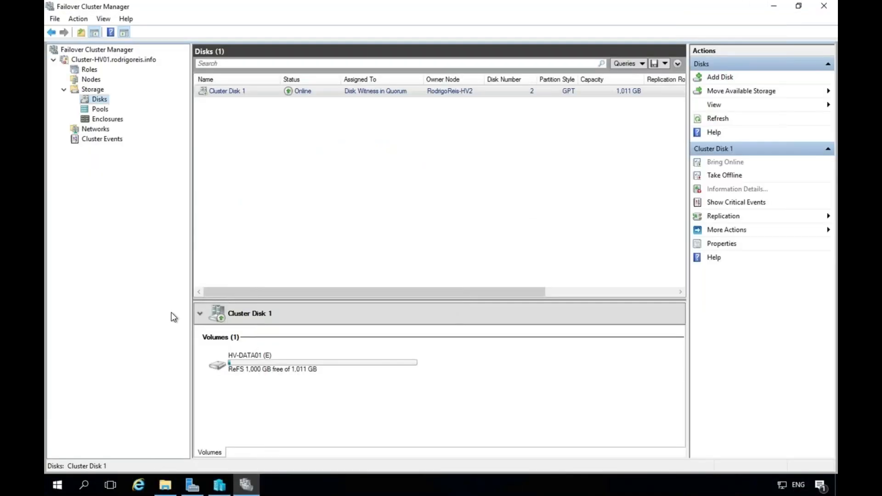
{"action": "right_click", "coordinate": [57, 485]}
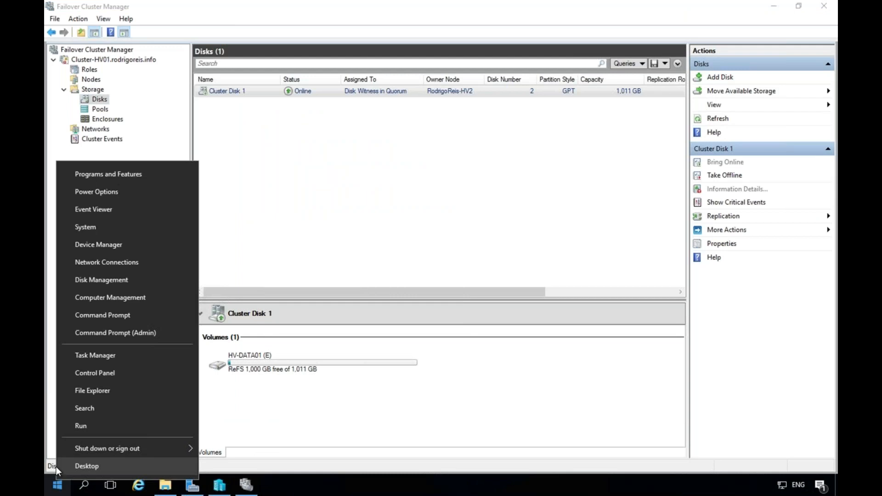
{"action": "left_click", "coordinate": [118, 284]}
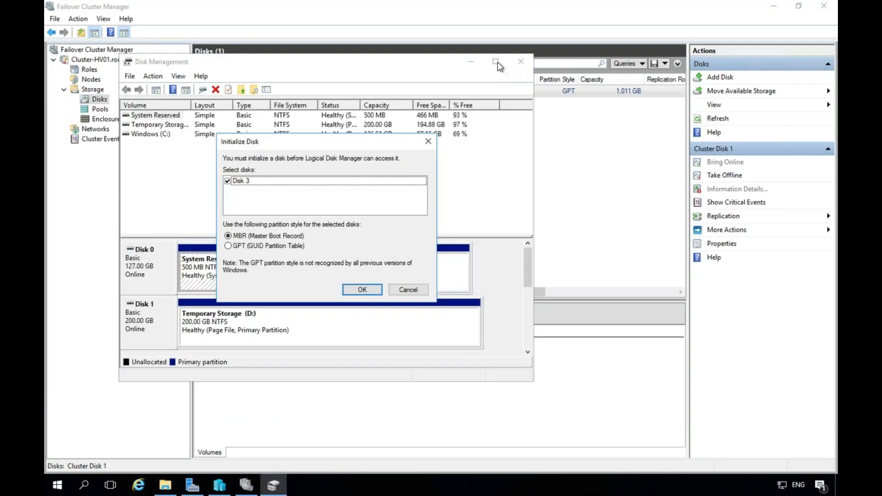
{"action": "left_click", "coordinate": [361, 290]}
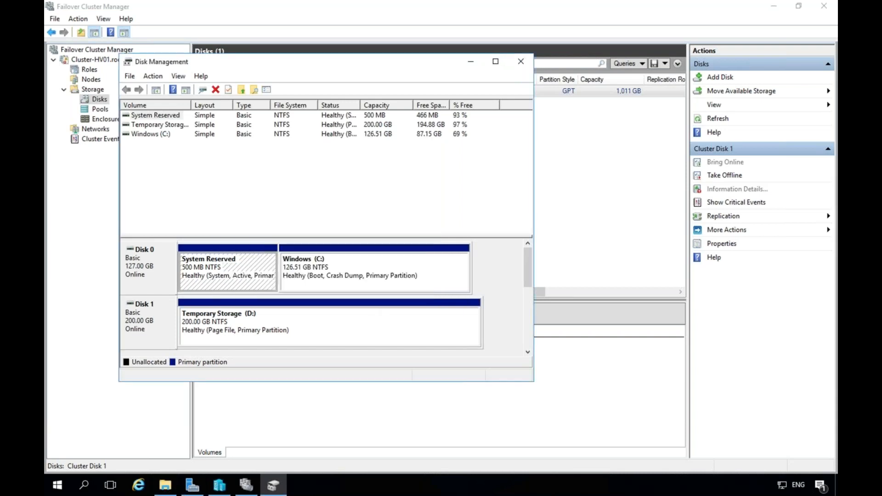
{"action": "left_click", "coordinate": [496, 62]}
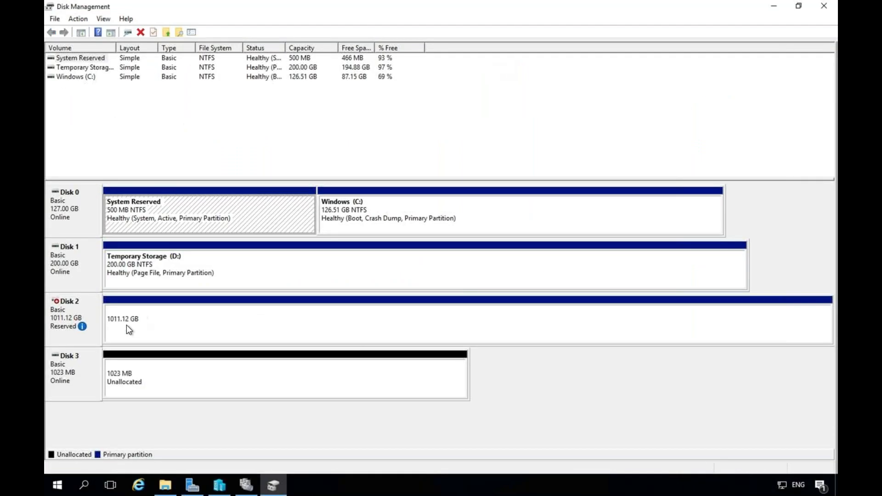
Create a full-size 1021 MB NTFS simple volume on Disk 3, letter Q, labelled QUORUM.
{"action": "right_click", "coordinate": [146, 375]}
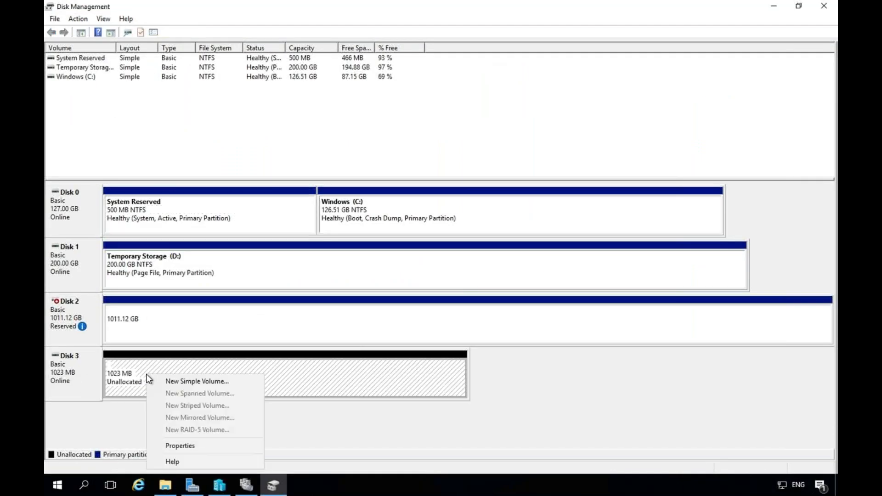
{"action": "left_click", "coordinate": [170, 385]}
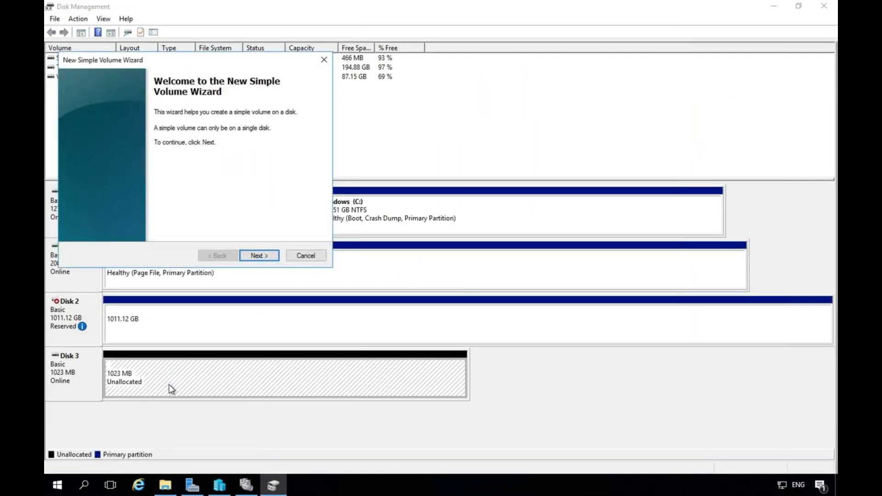
{"action": "left_click", "coordinate": [269, 258]}
{"action": "left_click", "coordinate": [269, 258]}
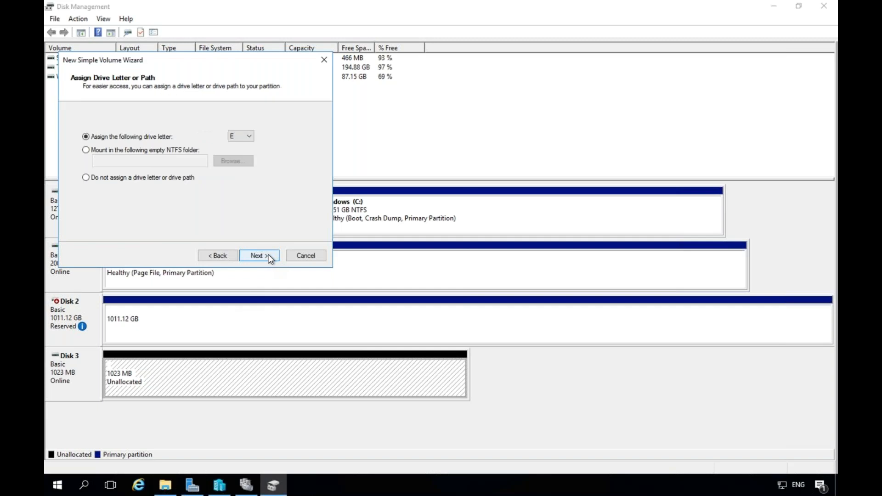
{"action": "left_click", "coordinate": [250, 137]}
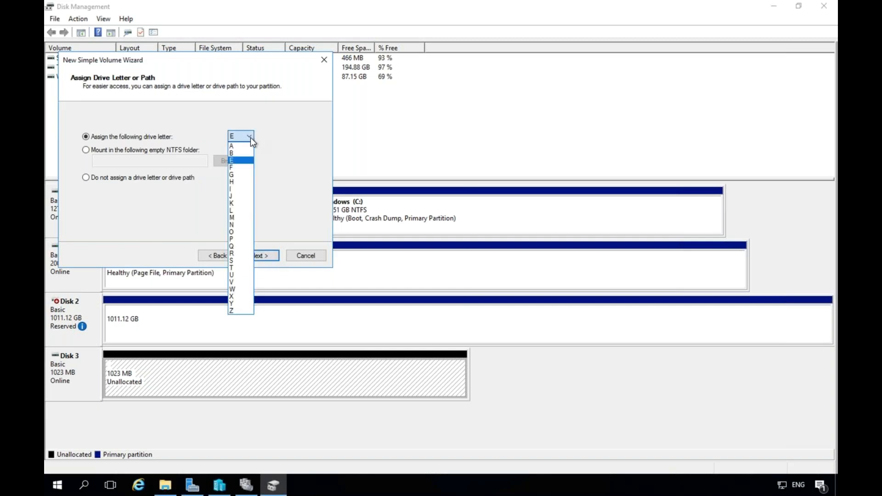
{"action": "left_click", "coordinate": [241, 247]}
{"action": "left_click", "coordinate": [222, 191]}
{"action": "key", "text": "BackSpace"}
{"action": "key", "text": "BackSpace"}
{"action": "key", "text": "BackSpace"}
{"action": "key", "text": "BackSpace"}
{"action": "key", "text": "BackSpace"}
{"action": "key", "text": "BackSpace"}
{"action": "key", "text": "BackSpace"}
{"action": "key", "text": "BackSpace"}
{"action": "key", "text": "BackSpace"}
{"action": "key", "text": "BackSpace"}
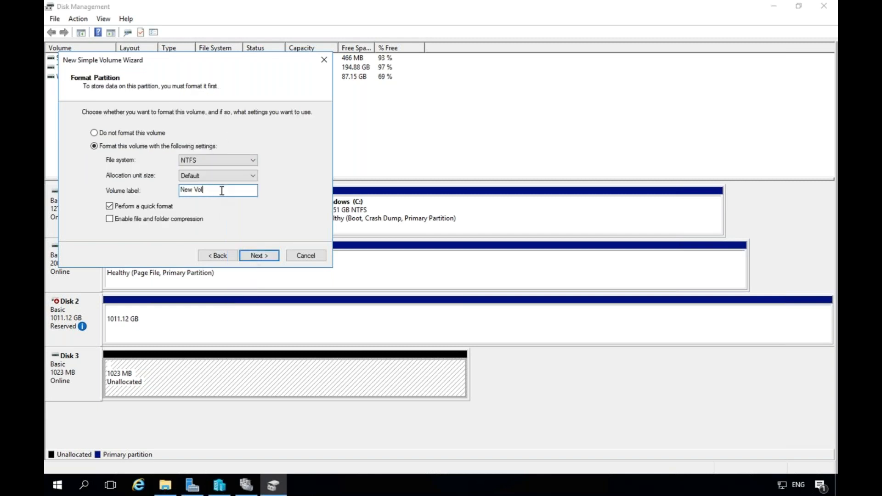
{"action": "type", "text": "QUORUM"}
{"action": "left_click", "coordinate": [260, 256]}
{"action": "left_click", "coordinate": [260, 256]}
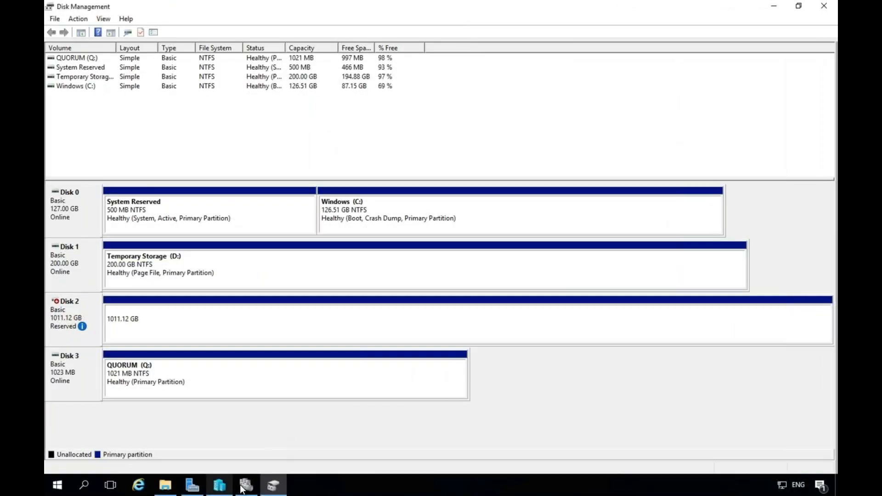
Add the new disk to the cluster as Cluster Disk 2 in Failover Cluster Manager.
{"action": "mouse_move", "coordinate": [250, 487]}
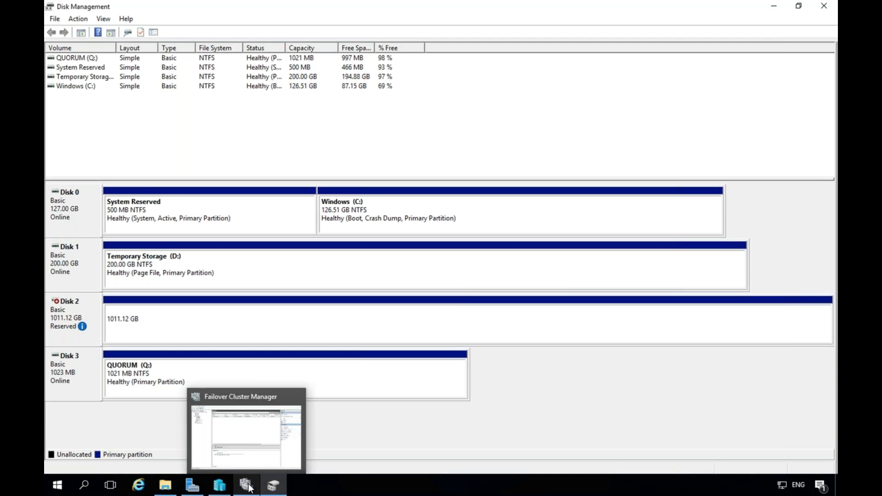
{"action": "left_click", "coordinate": [248, 486]}
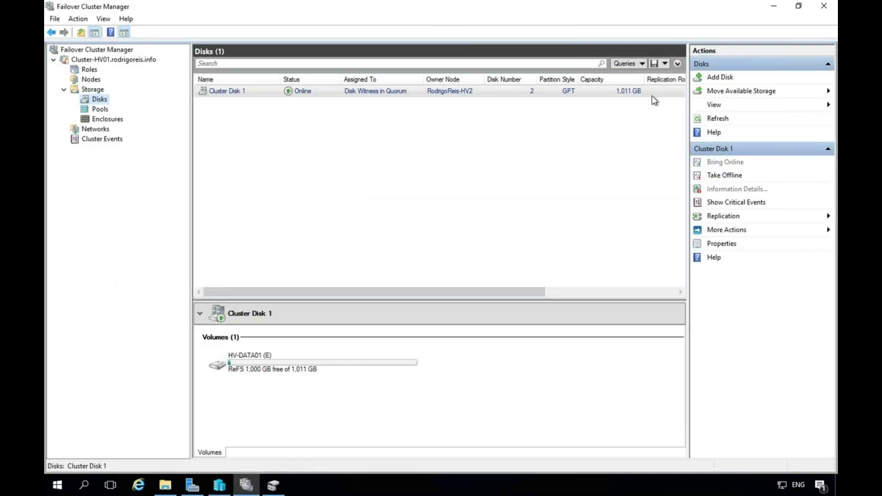
{"action": "left_click", "coordinate": [717, 78]}
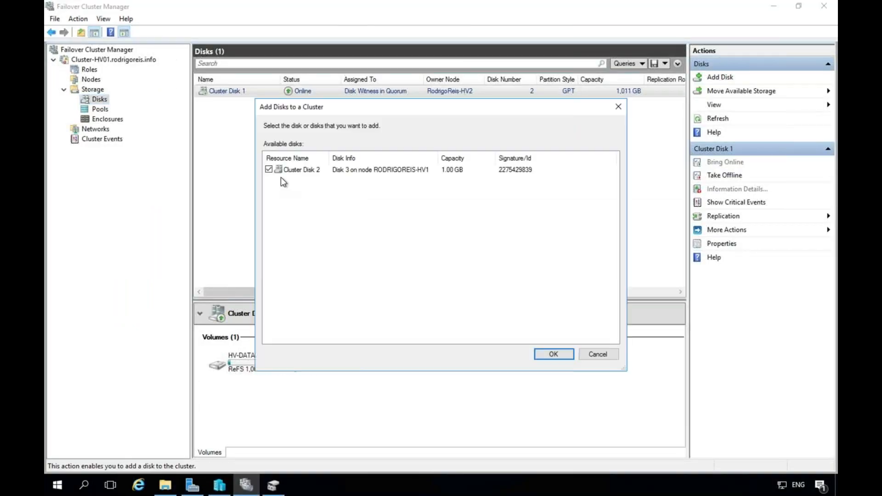
{"action": "left_click", "coordinate": [556, 351]}
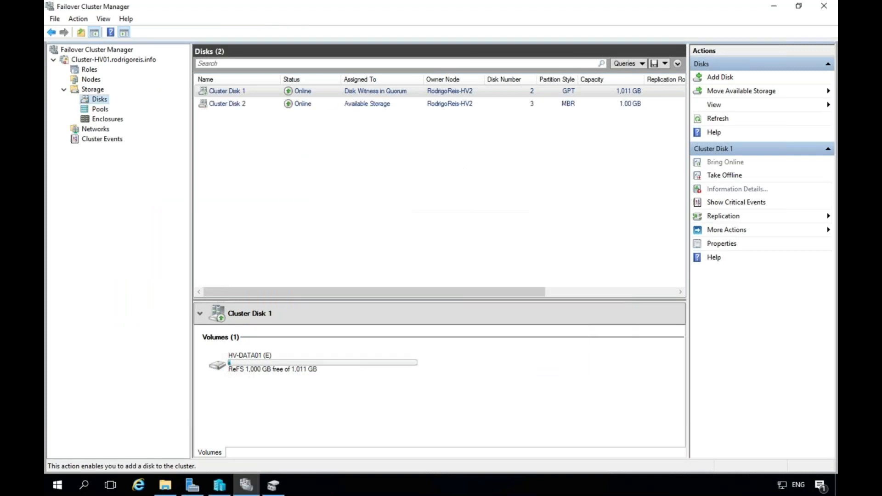
Reassign the QUORUM volume on Cluster Disk 2 from F: to Q:.
{"action": "left_click", "coordinate": [232, 104]}
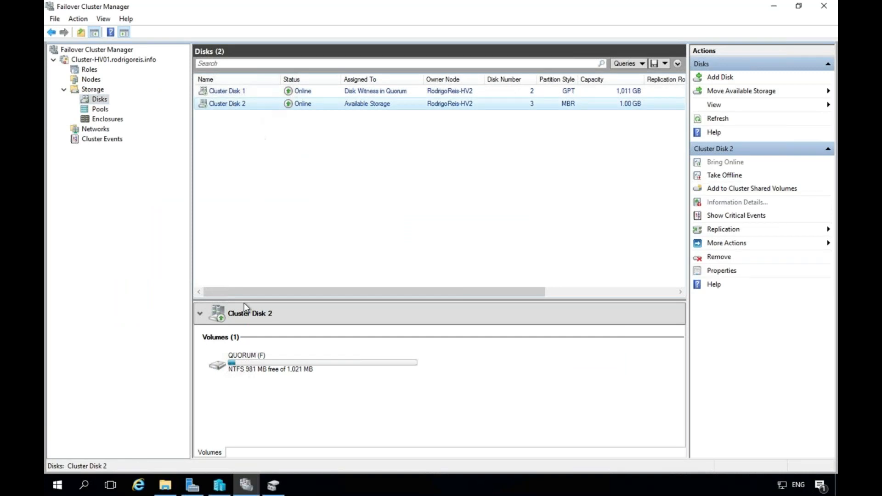
{"action": "left_click", "coordinate": [255, 355]}
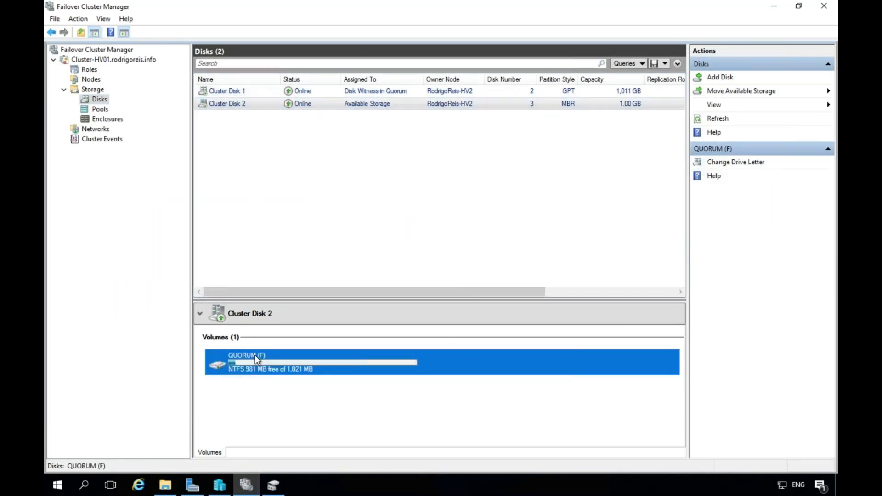
{"action": "right_click", "coordinate": [255, 355]}
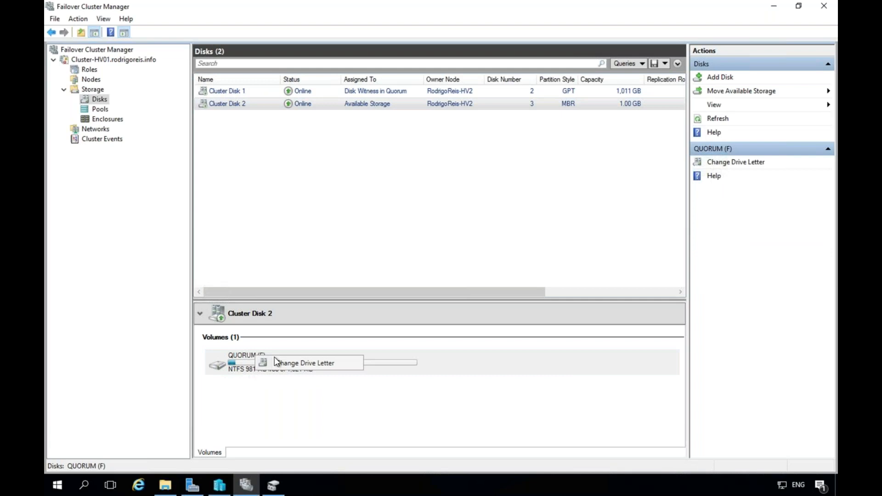
{"action": "left_click", "coordinate": [307, 362]}
{"action": "left_click", "coordinate": [495, 251]}
{"action": "left_click", "coordinate": [455, 349]}
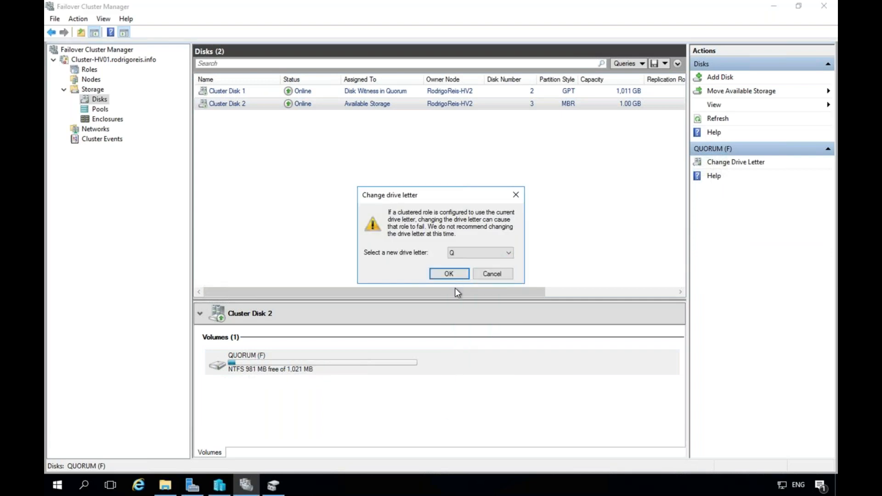
{"action": "left_click", "coordinate": [449, 274]}
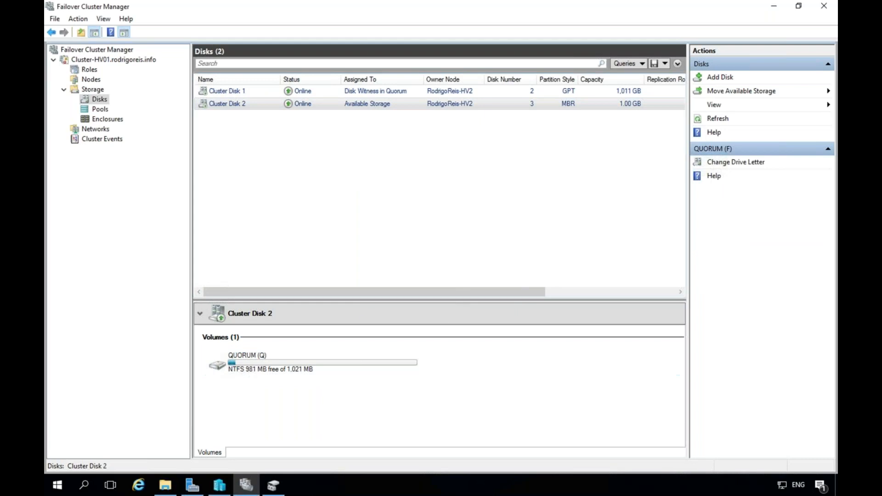
Rename Cluster Disk 2 to 'QUORUM (Q:)' in its properties.
{"action": "right_click", "coordinate": [261, 107]}
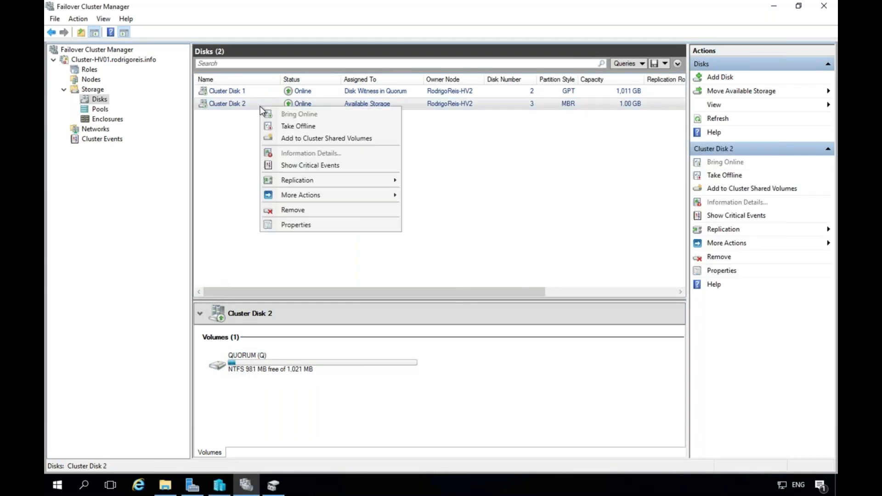
{"action": "left_click", "coordinate": [295, 225]}
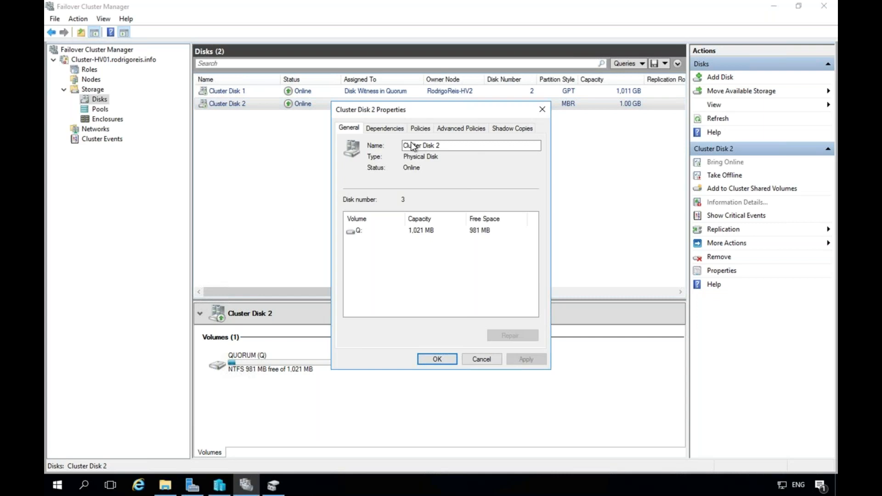
{"action": "left_click_drag", "start_coordinate": [444, 145], "coordinate": [311, 148]}
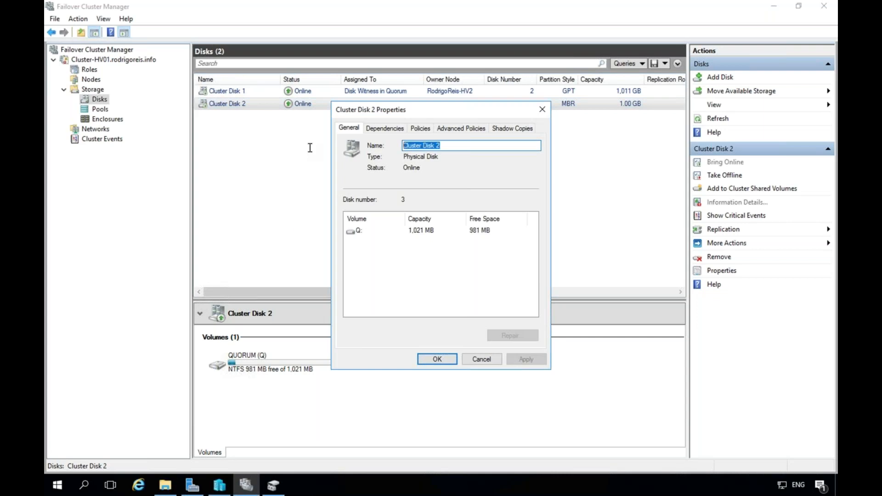
{"action": "type", "text": "Q"}
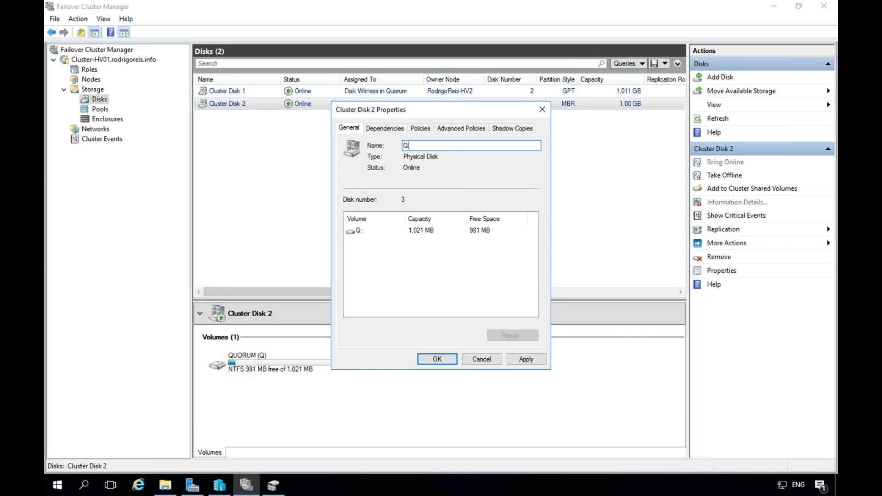
{"action": "type", "text": "UORUM (Q:)"}
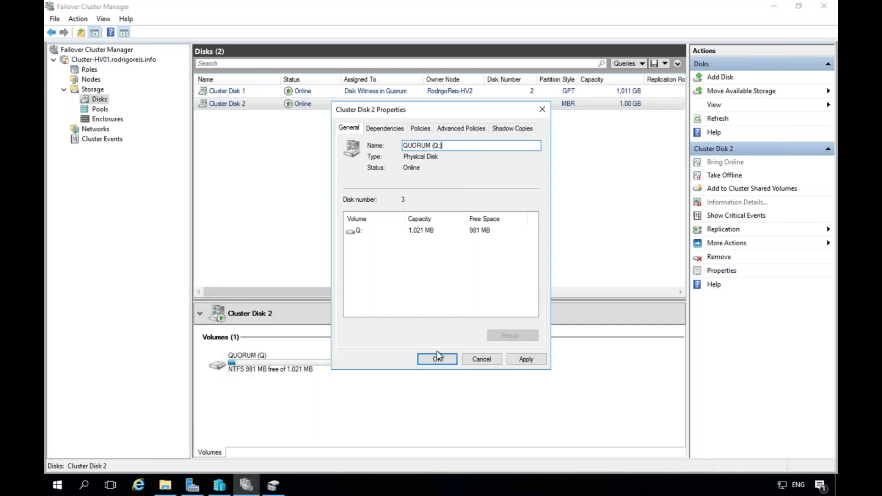
{"action": "left_click", "coordinate": [437, 359]}
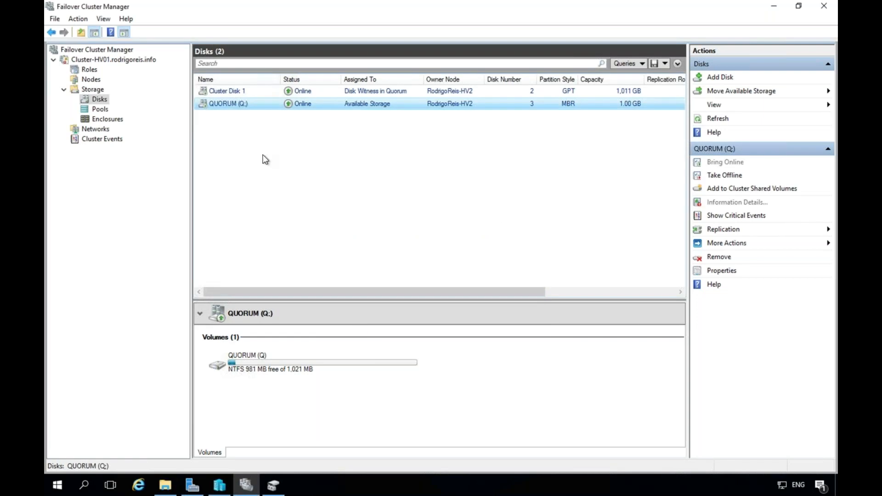
Rename Cluster Disk 1 to 'HV-DATA01', correcting the mistyped Y to V.
{"action": "right_click", "coordinate": [226, 92]}
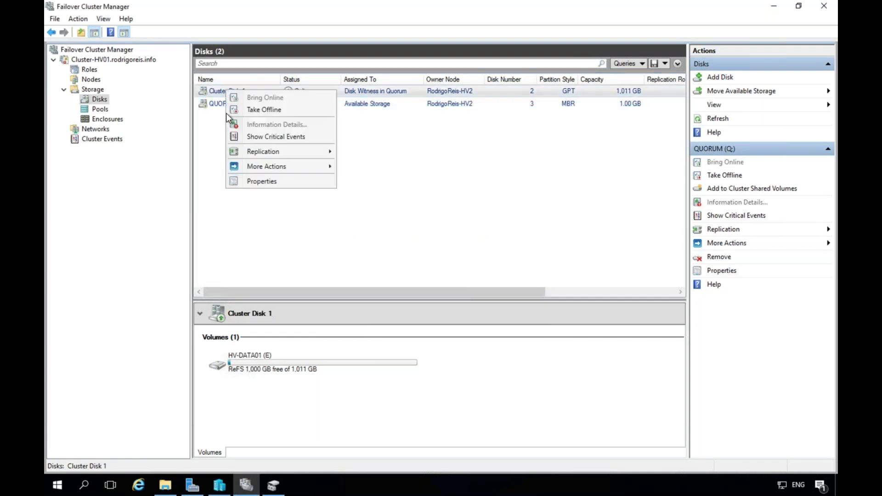
{"action": "left_click", "coordinate": [262, 181]}
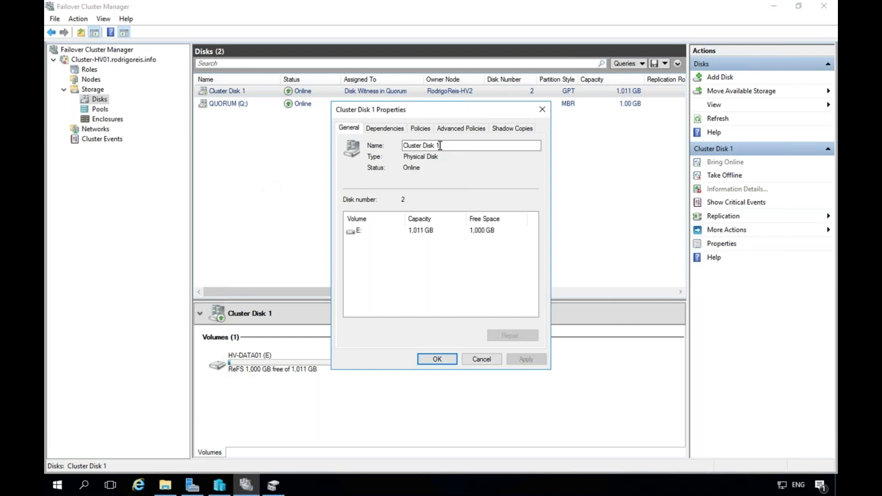
{"action": "left_click_drag", "start_coordinate": [442, 145], "coordinate": [332, 133]}
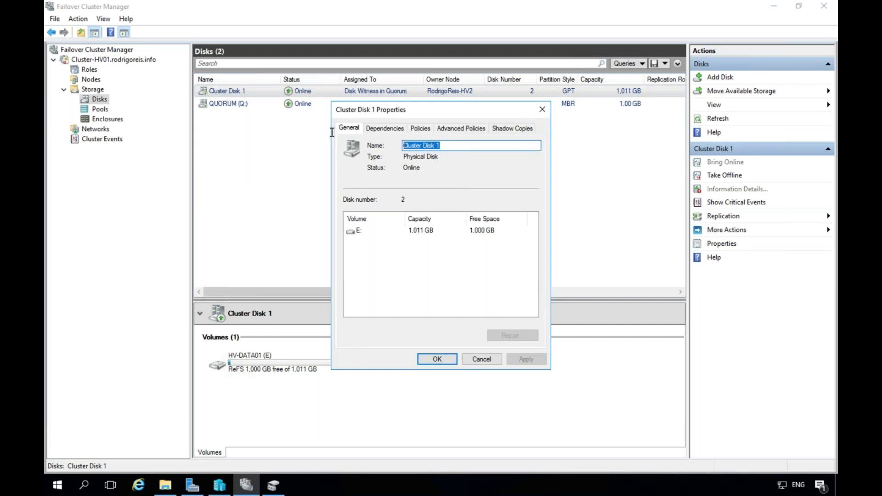
{"action": "type", "text": "HY"}
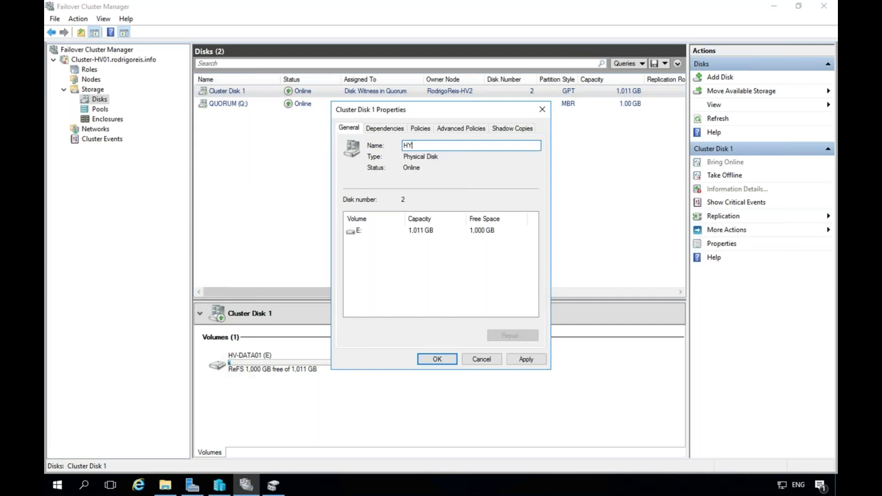
{"action": "type", "text": "-DATA01"}
{"action": "left_click", "coordinate": [413, 146]}
{"action": "key", "text": "BackSpace"}
{"action": "type", "text": "V"}
{"action": "left_click", "coordinate": [437, 359]}
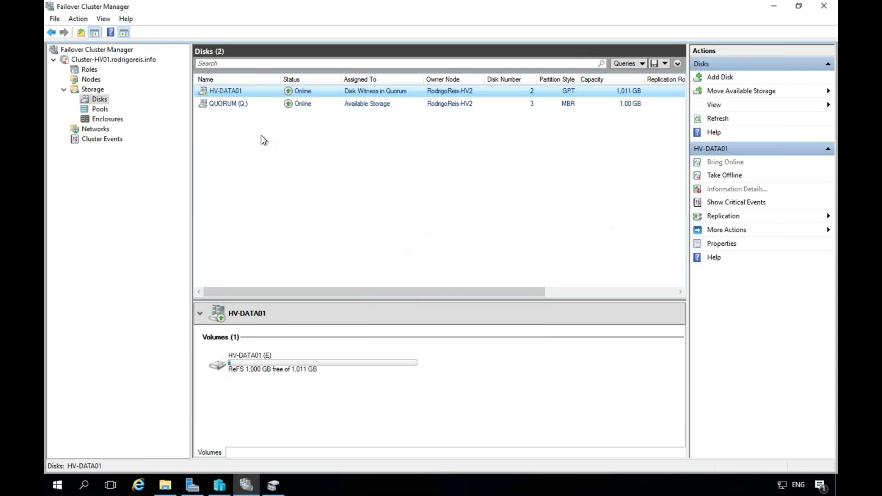
Start the Cluster-HV01 quorum wizard and choose the advanced quorum configuration.
{"action": "right_click", "coordinate": [102, 63]}
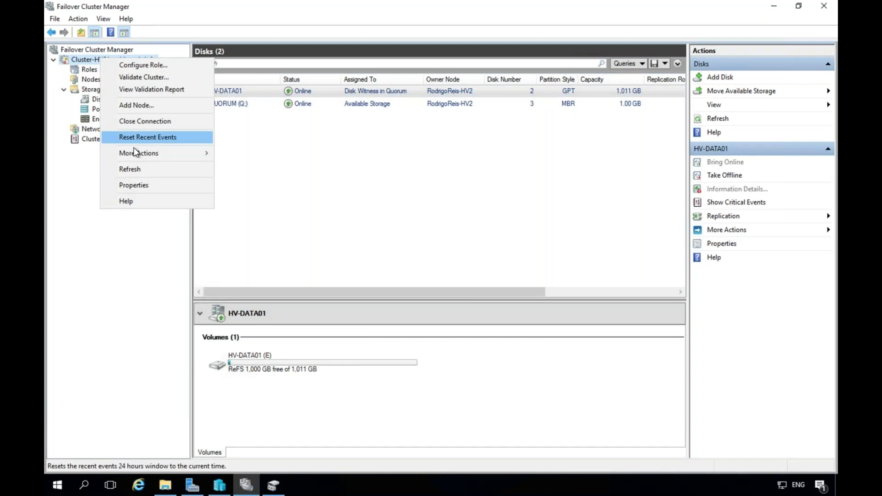
{"action": "left_click", "coordinate": [92, 61]}
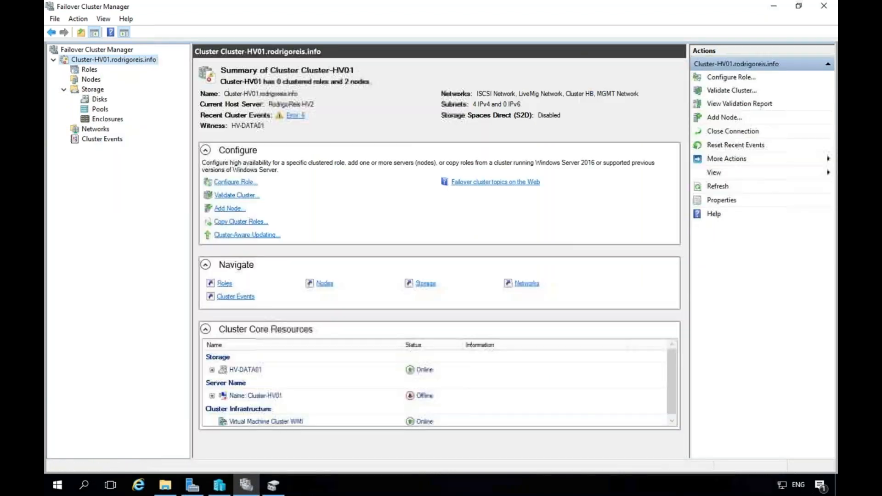
{"action": "right_click", "coordinate": [128, 59]}
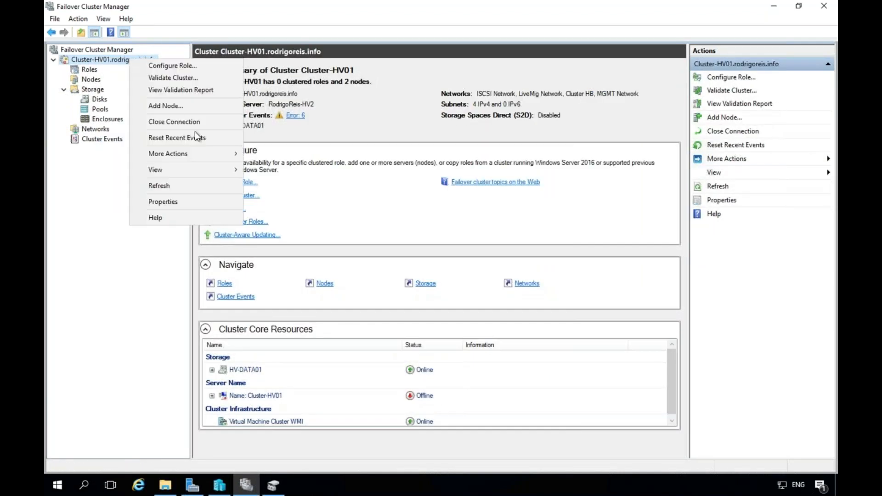
{"action": "mouse_move", "coordinate": [220, 152]}
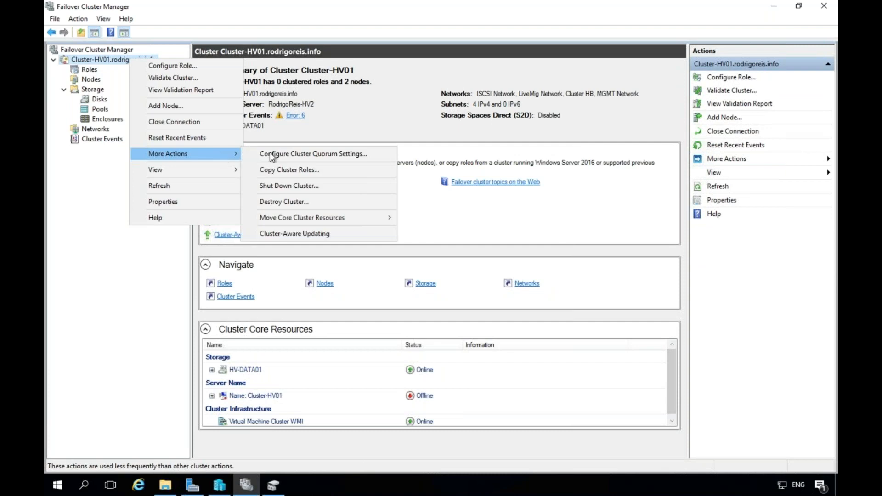
{"action": "left_click", "coordinate": [333, 156]}
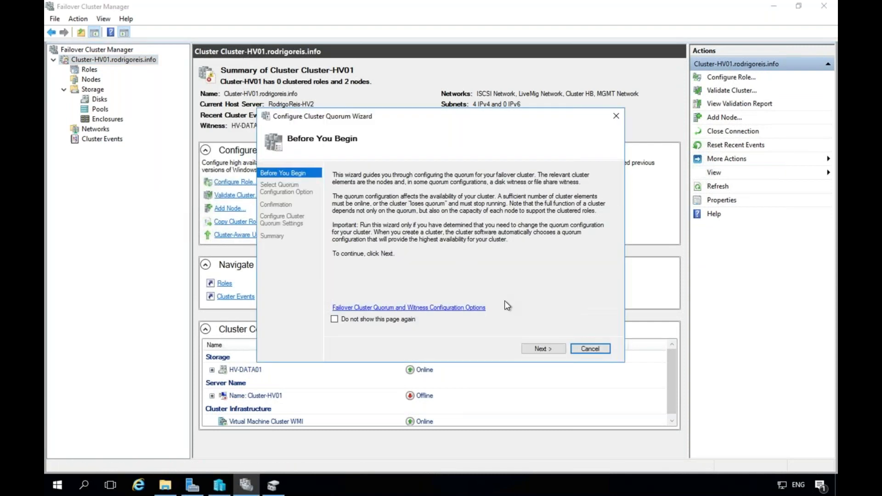
{"action": "left_click", "coordinate": [538, 347]}
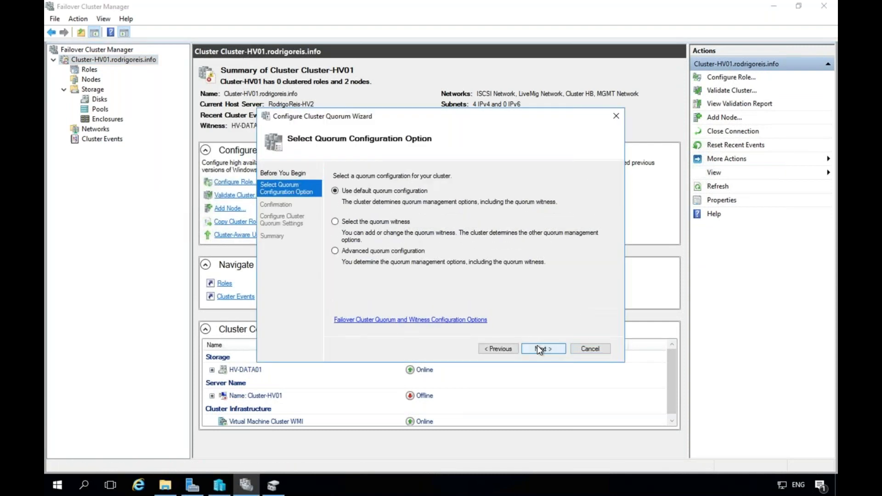
{"action": "left_click", "coordinate": [380, 252]}
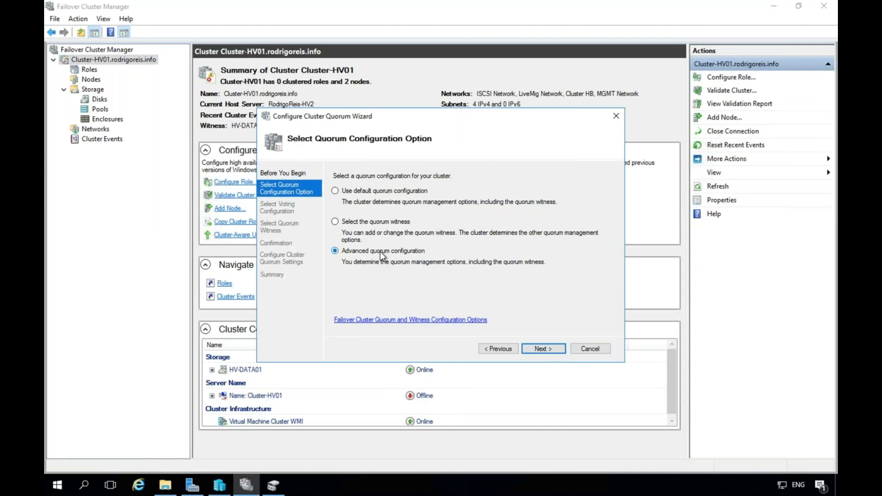
{"action": "left_click", "coordinate": [553, 351]}
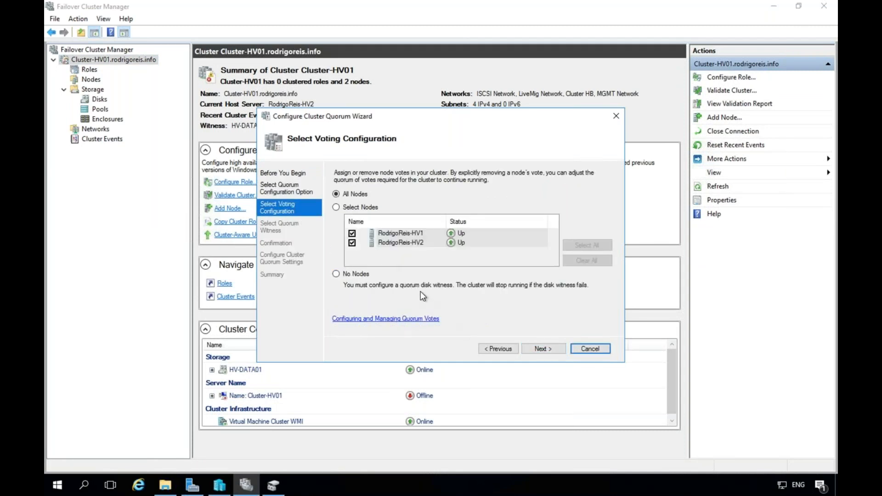
Keep all nodes voting, set QUORUM (Q:) as disk witness, then view the cluster disks.
{"action": "left_click", "coordinate": [551, 350]}
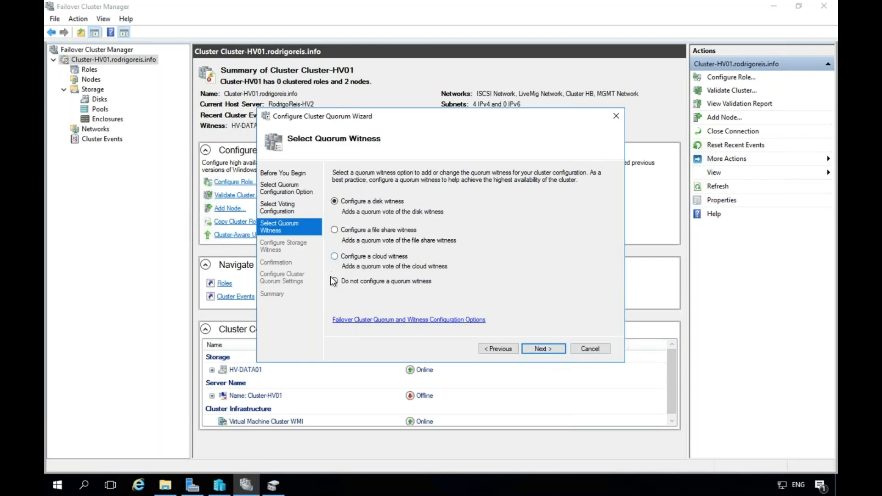
{"action": "left_click", "coordinate": [546, 350]}
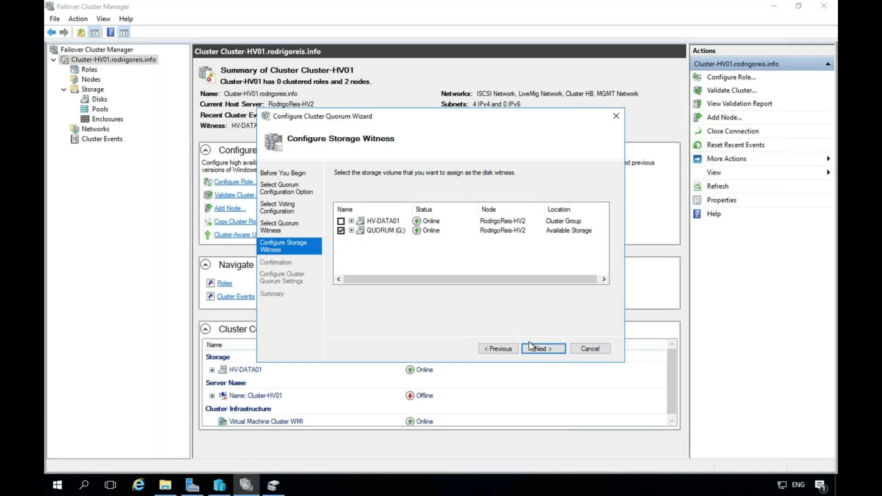
{"action": "left_click", "coordinate": [545, 348]}
{"action": "left_click", "coordinate": [544, 349]}
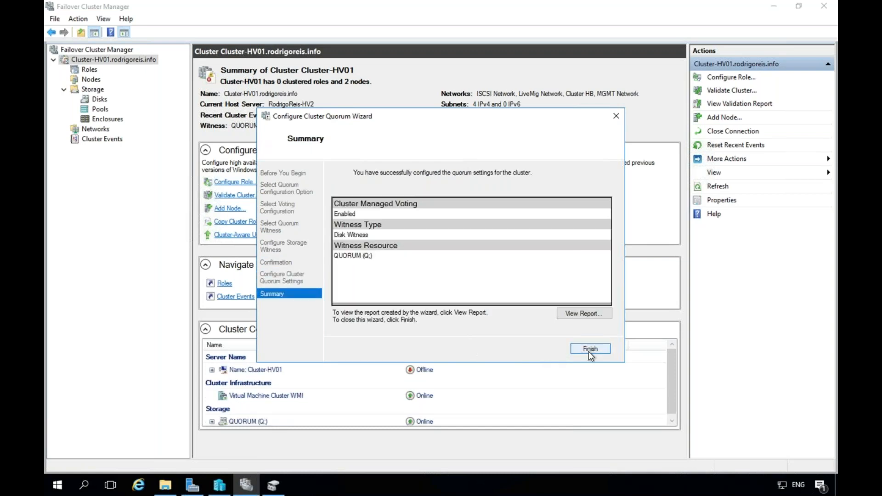
{"action": "left_click", "coordinate": [589, 349]}
{"action": "left_click", "coordinate": [101, 99]}
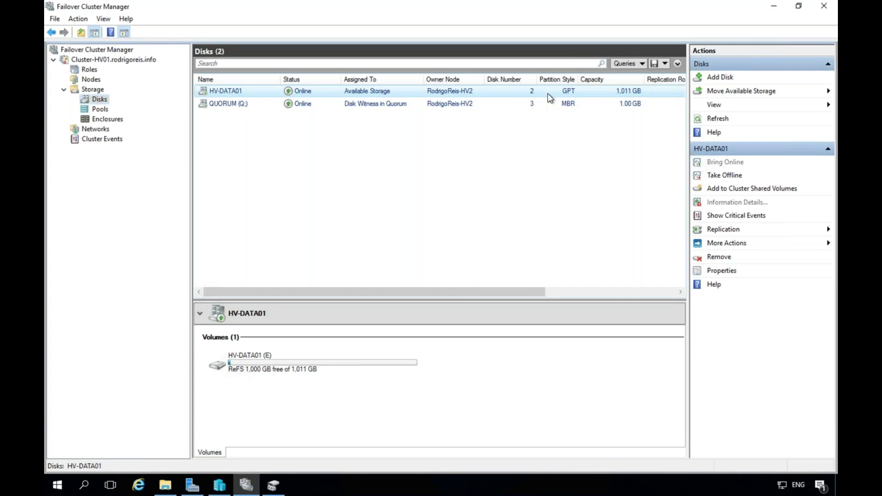
Refresh the disk list and add HV-DATA01 to Cluster Shared Volumes as CSVFS.
{"action": "left_click", "coordinate": [762, 121]}
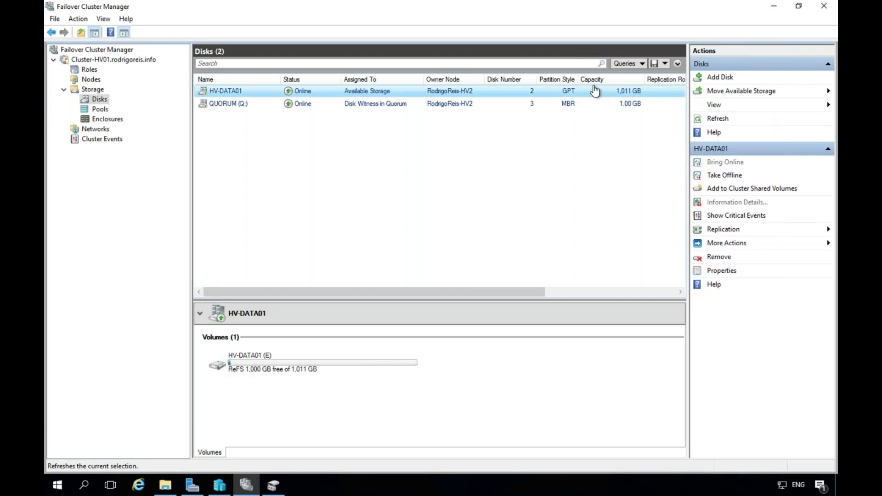
{"action": "right_click", "coordinate": [329, 91]}
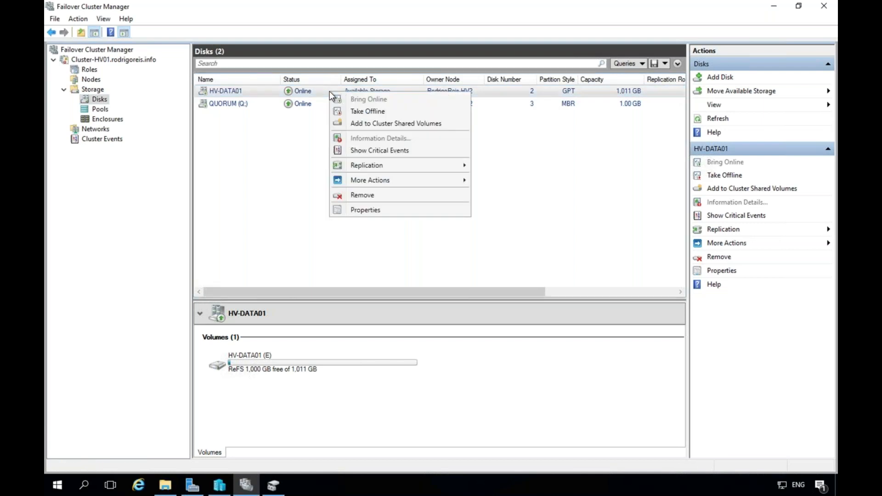
{"action": "left_click", "coordinate": [392, 124]}
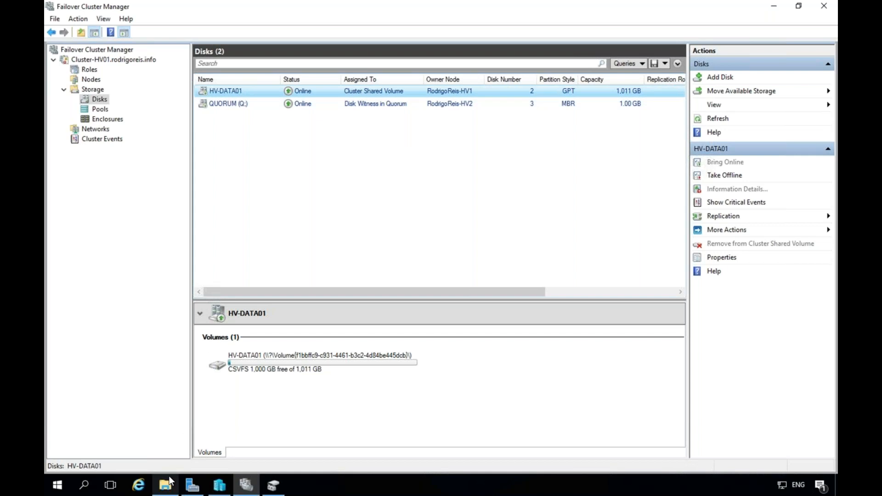
{"action": "left_click", "coordinate": [165, 488]}
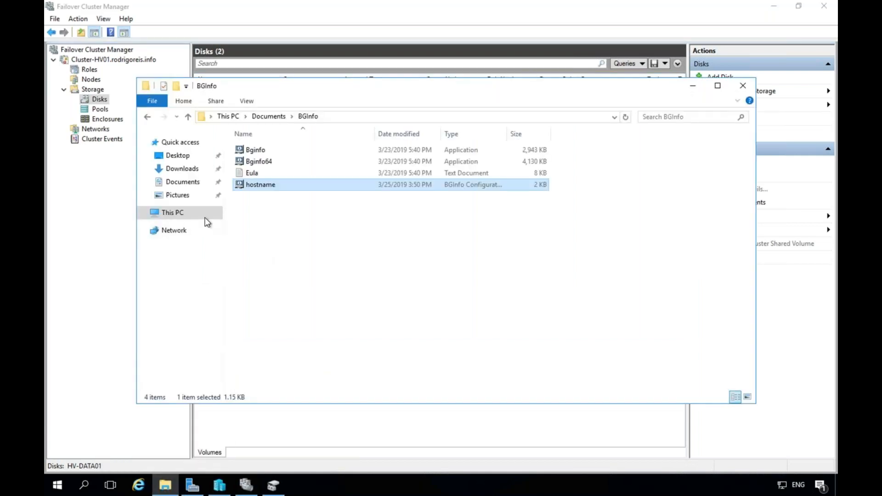
{"action": "left_click", "coordinate": [143, 213]}
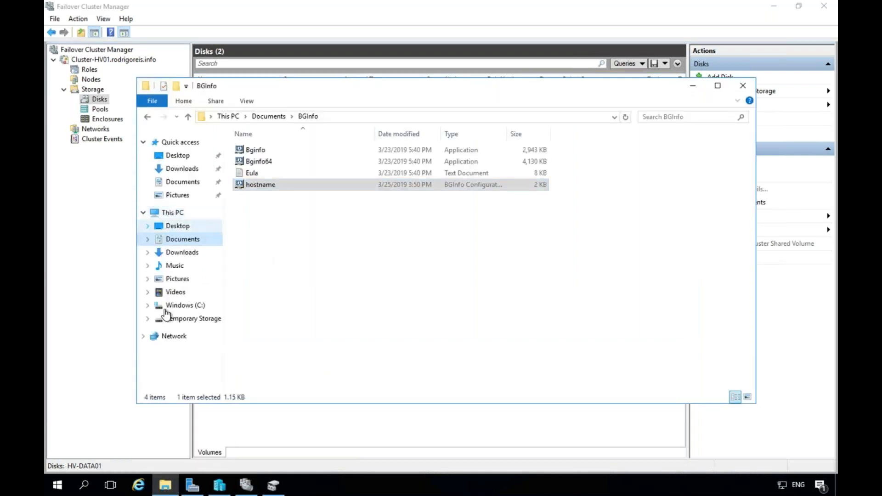
{"action": "left_click", "coordinate": [179, 307]}
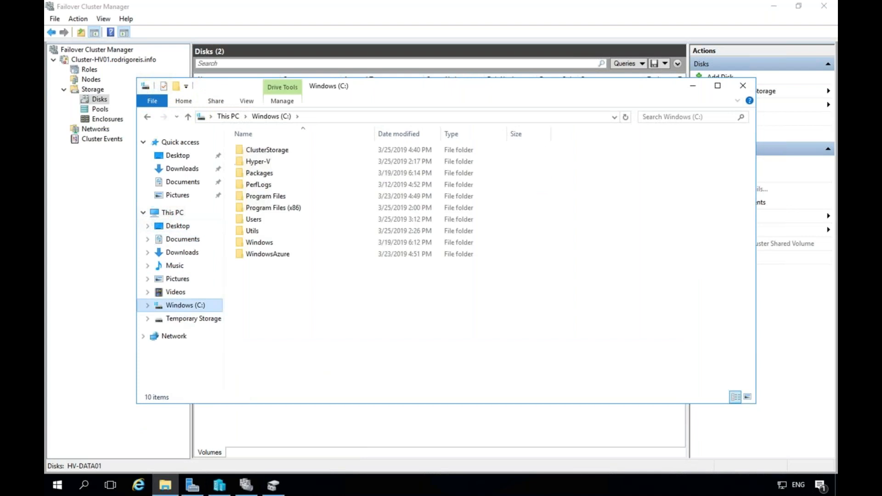
{"action": "double_click", "coordinate": [239, 152]}
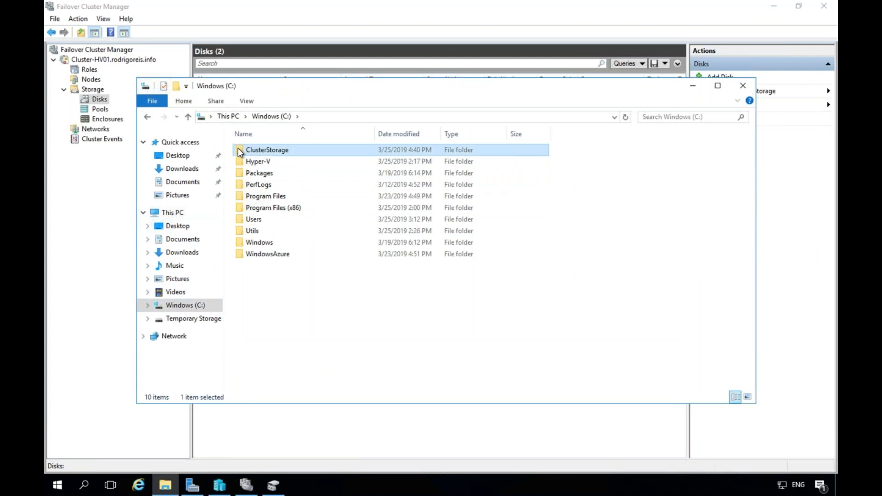
{"action": "double_click", "coordinate": [240, 151]}
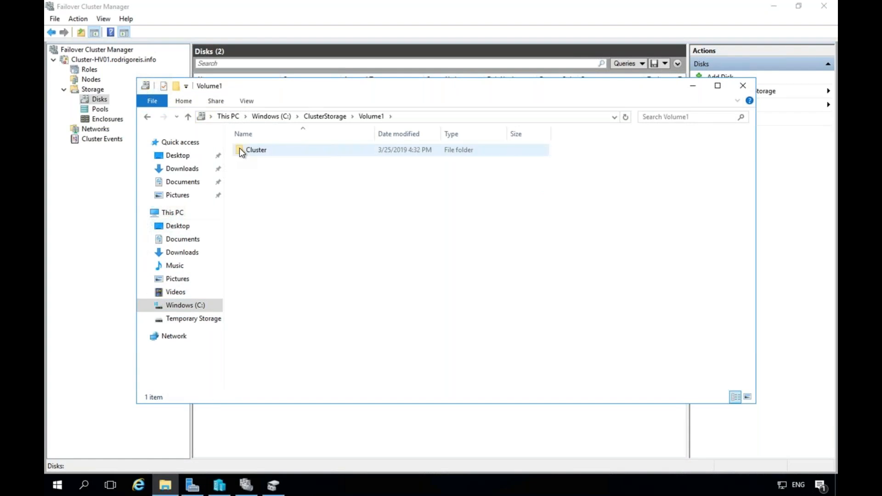
{"action": "double_click", "coordinate": [240, 148]}
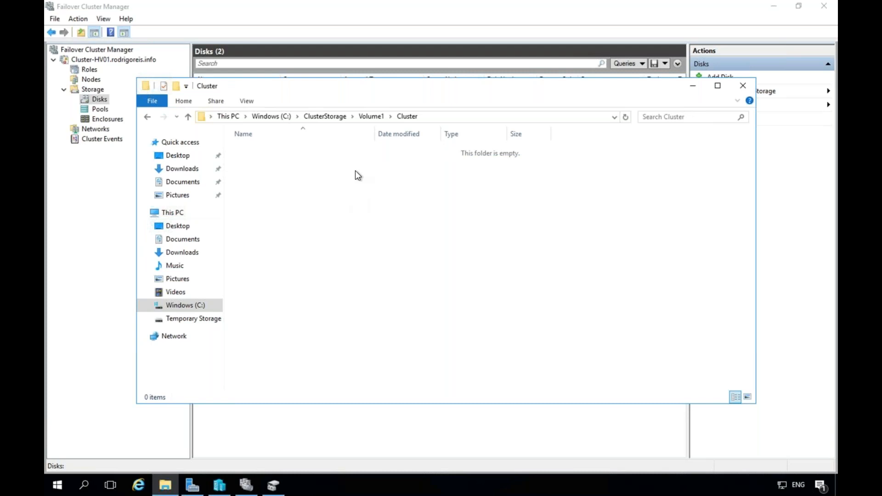
{"action": "left_click", "coordinate": [744, 91]}
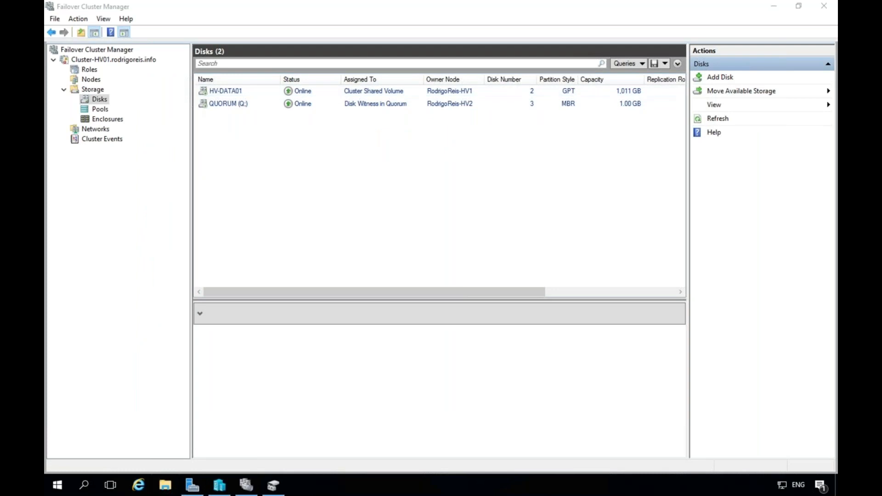
Confirm the cluster's Roles list is empty, then go to Hyper-V Manager.
{"action": "left_click", "coordinate": [90, 69]}
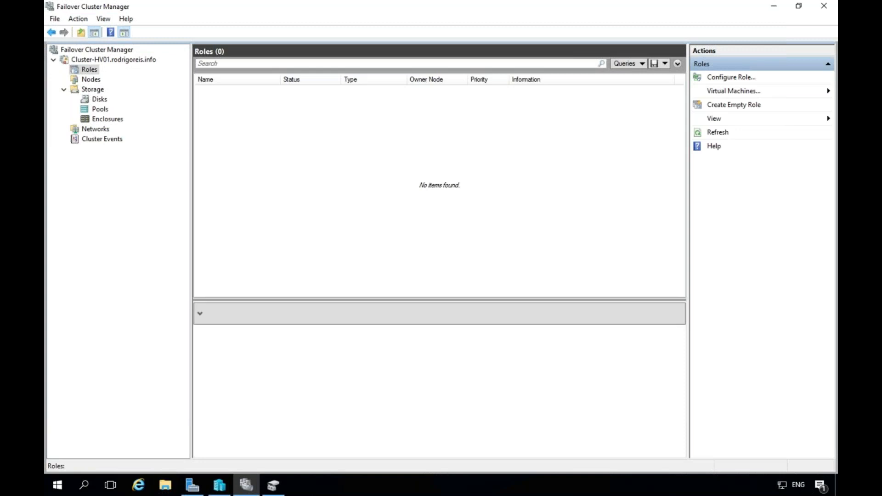
{"action": "left_click", "coordinate": [221, 487]}
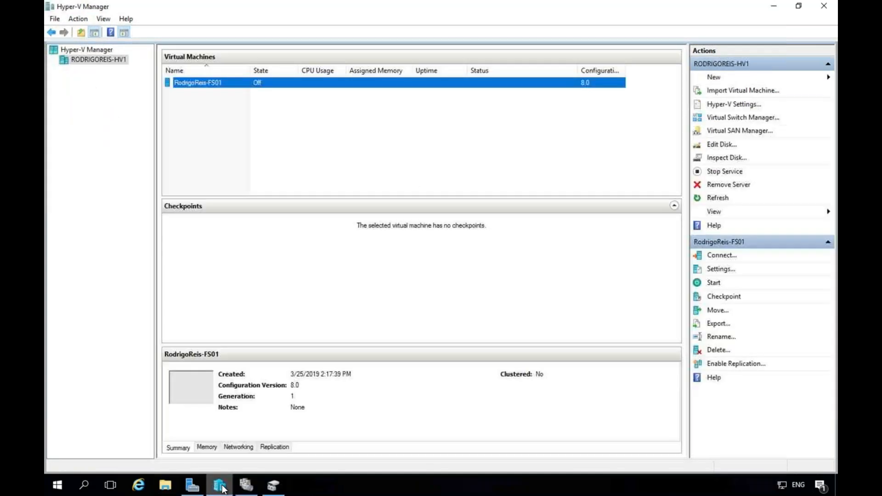
Begin moving only FS01's storage, with all data going to a single location.
{"action": "right_click", "coordinate": [227, 85]}
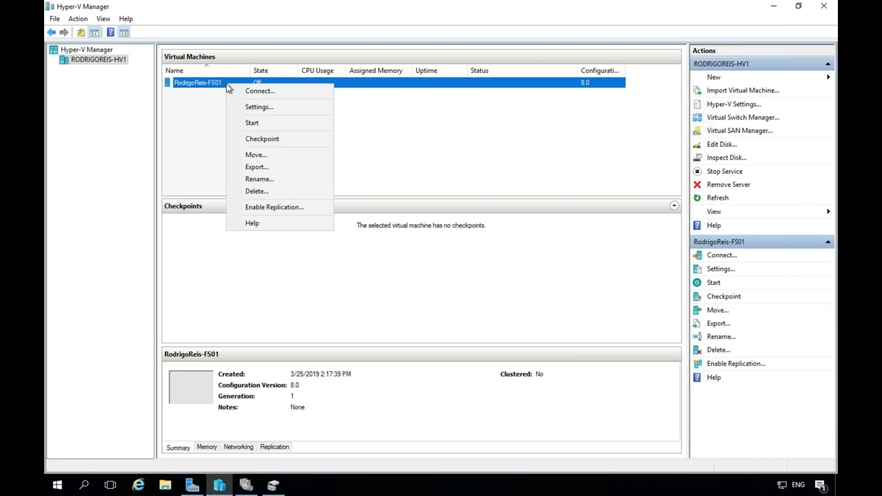
{"action": "left_click", "coordinate": [278, 155]}
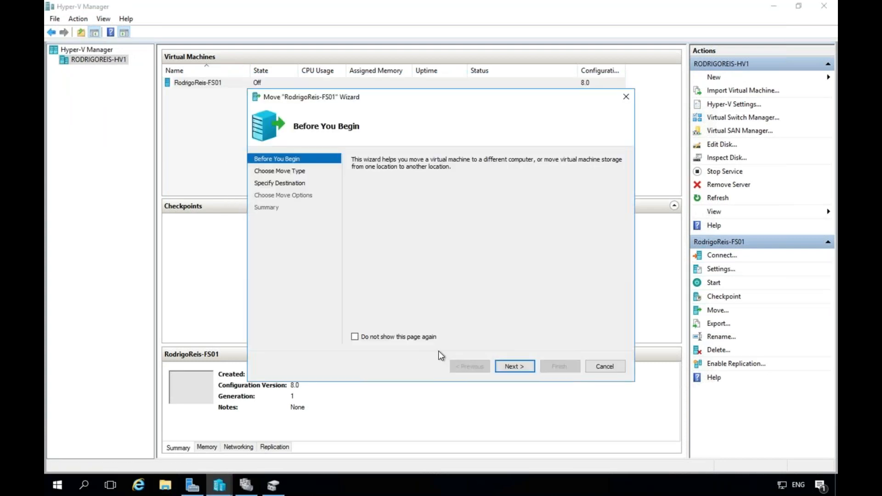
{"action": "left_click", "coordinate": [520, 369]}
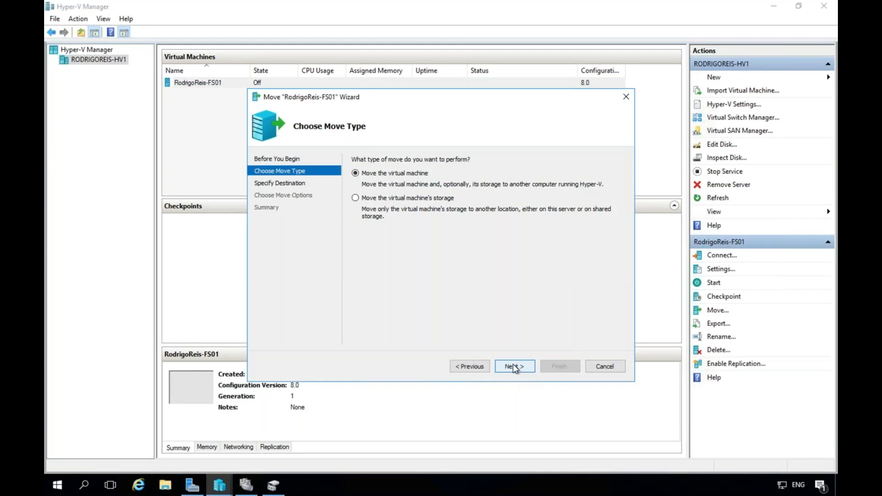
{"action": "left_click", "coordinate": [380, 198]}
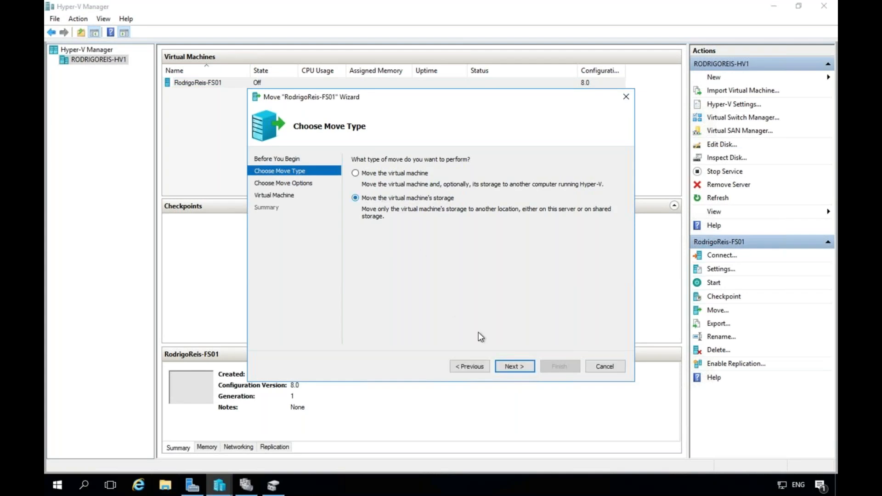
{"action": "left_click", "coordinate": [523, 366]}
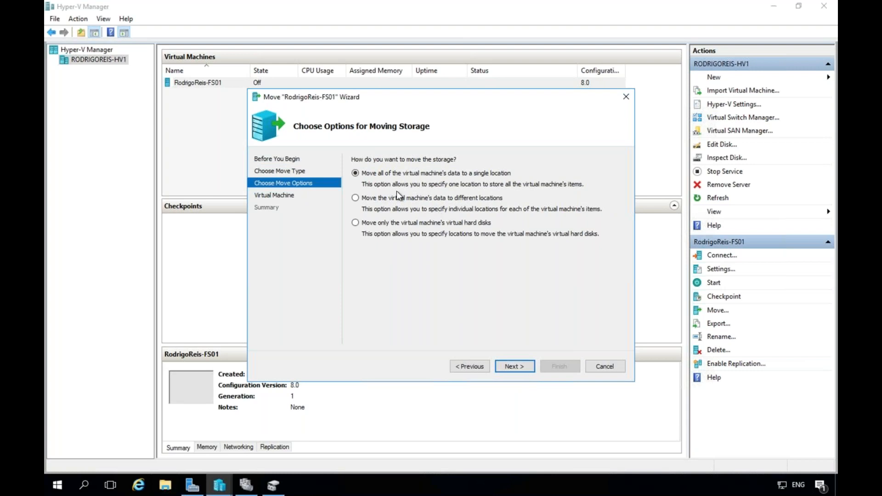
{"action": "left_click", "coordinate": [521, 367]}
Choose C:\ClusterStorage\Volume1 as the destination and start the storage move.
{"action": "left_click", "coordinate": [598, 187]}
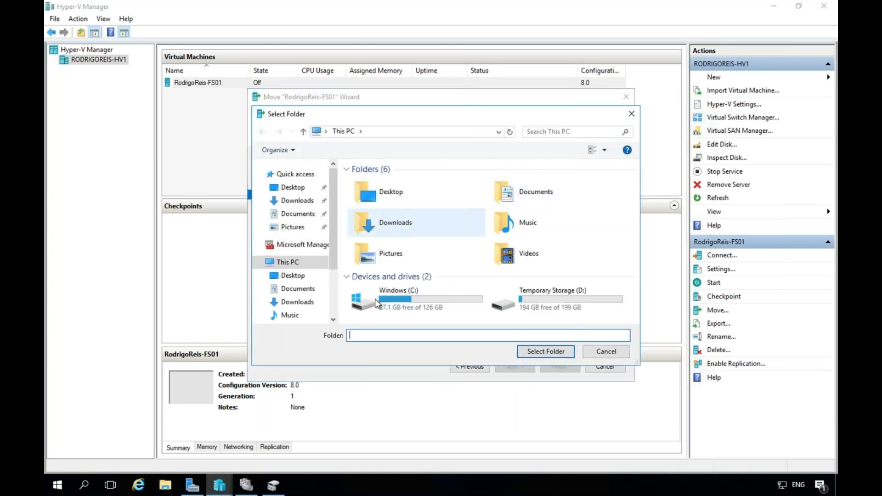
{"action": "double_click", "coordinate": [368, 301]}
{"action": "double_click", "coordinate": [359, 183]}
{"action": "left_click", "coordinate": [359, 183]}
{"action": "double_click", "coordinate": [358, 183]}
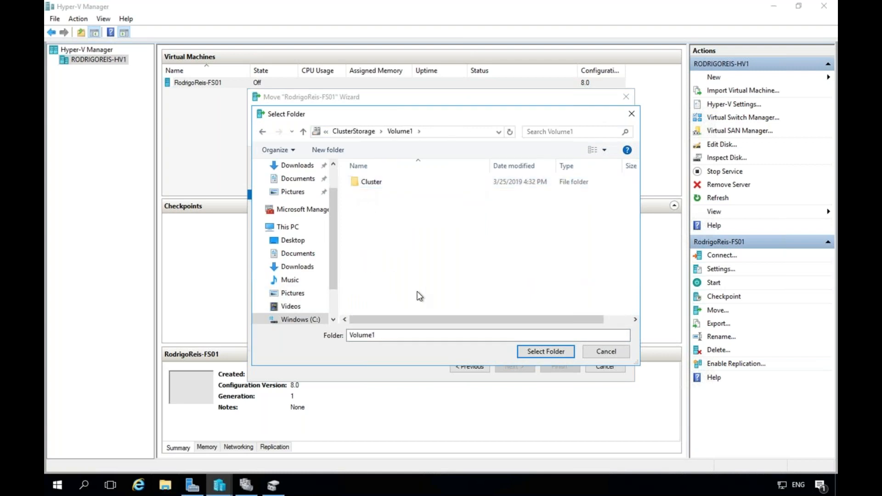
{"action": "left_click", "coordinate": [556, 355]}
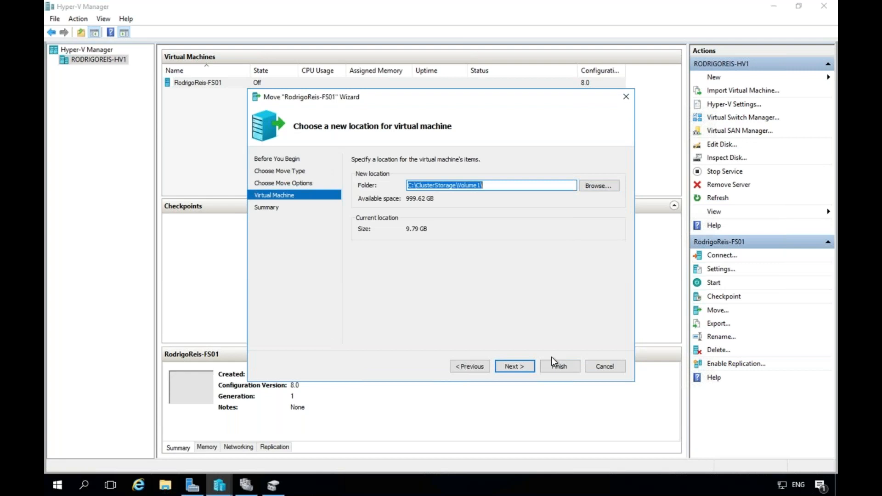
{"action": "left_click", "coordinate": [529, 368]}
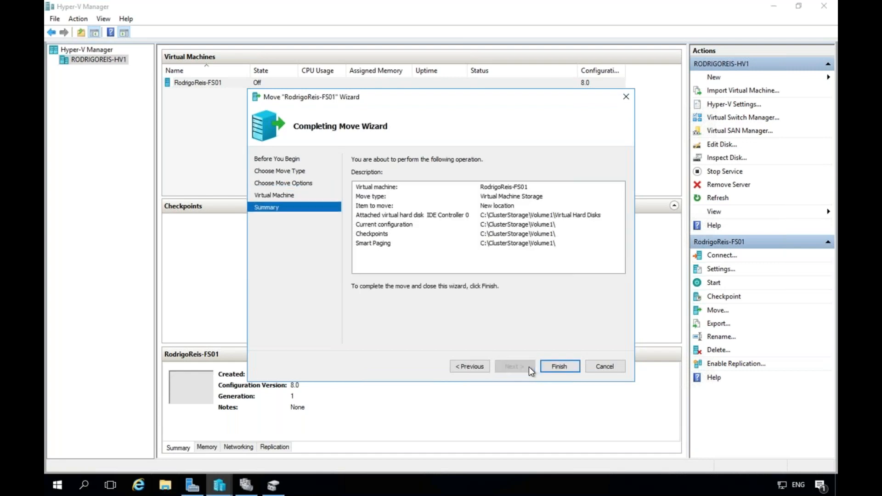
{"action": "left_click", "coordinate": [563, 368]}
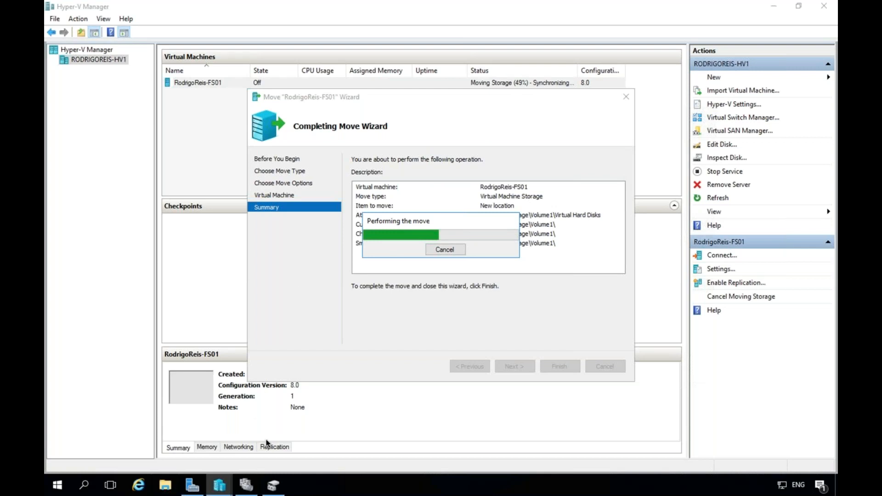
Switch back to Failover Cluster Manager while the FS01 storage move continues past halfway.
{"action": "left_click", "coordinate": [246, 487]}
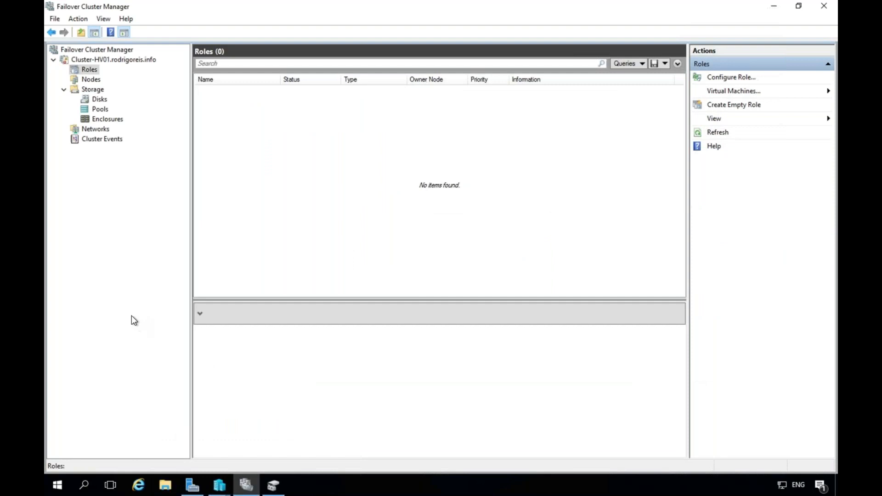
Show Cluster-HV01's four networks and bring up their Live Migration Settings option.
{"action": "left_click", "coordinate": [92, 130]}
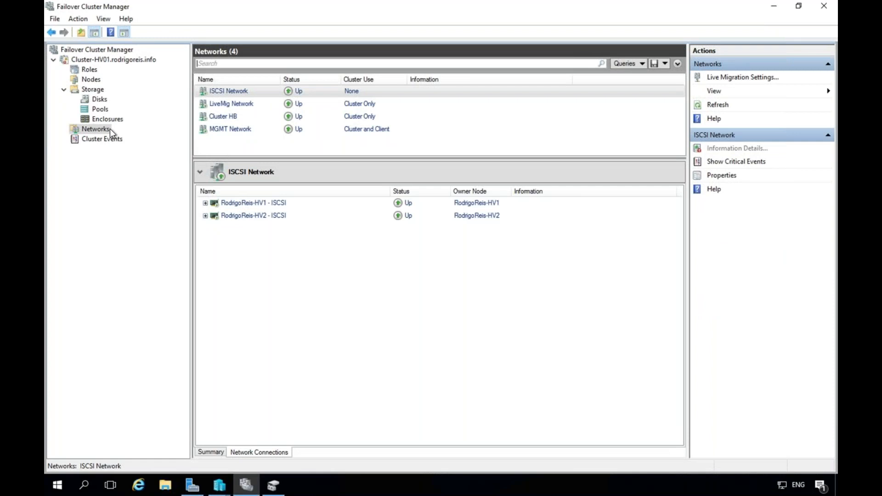
{"action": "right_click", "coordinate": [109, 129]}
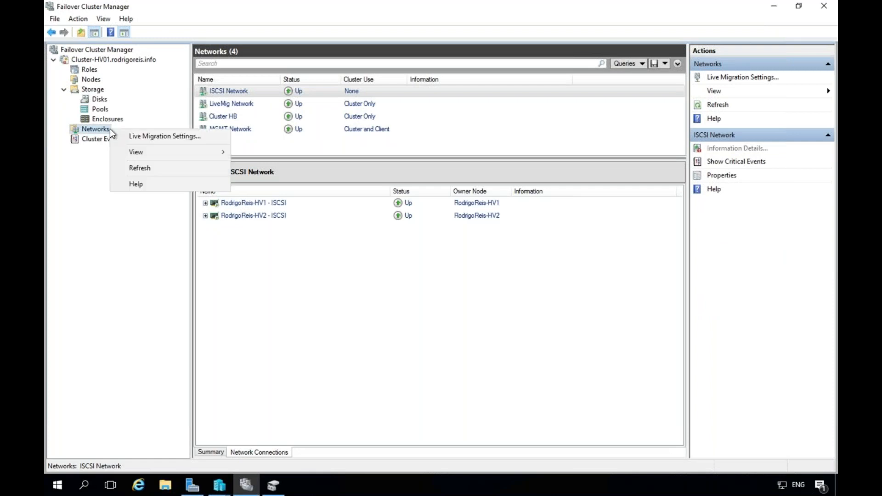
In Live Migration Settings, move LiveMig Network to the top and exclude Cluster HB and MGMT Network.
{"action": "left_click", "coordinate": [173, 137]}
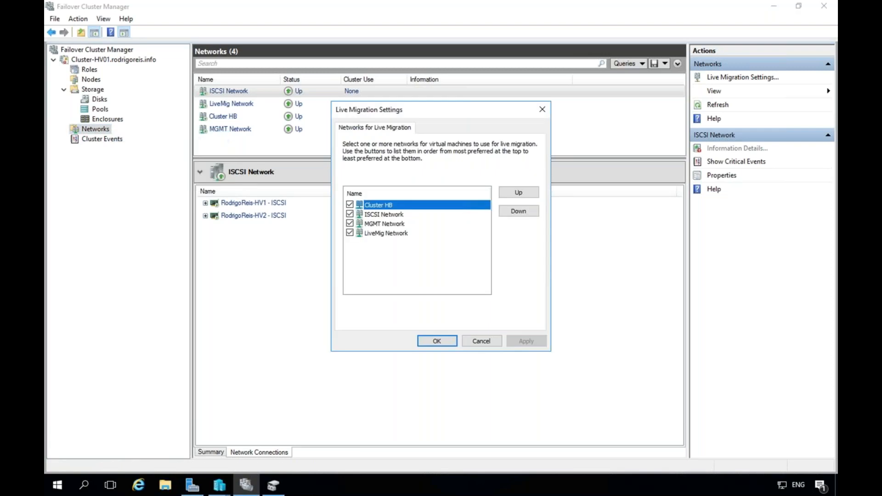
{"action": "left_click", "coordinate": [396, 234]}
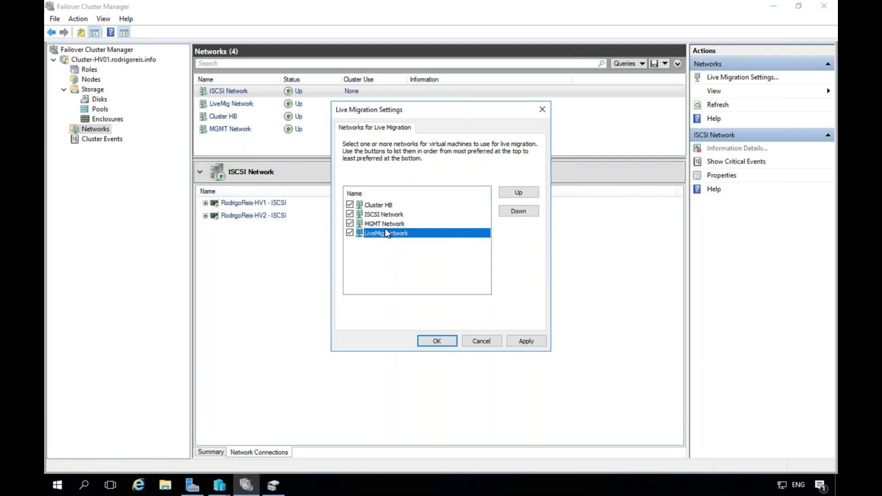
{"action": "left_click", "coordinate": [528, 192]}
{"action": "left_click", "coordinate": [528, 192]}
{"action": "left_click", "coordinate": [528, 192]}
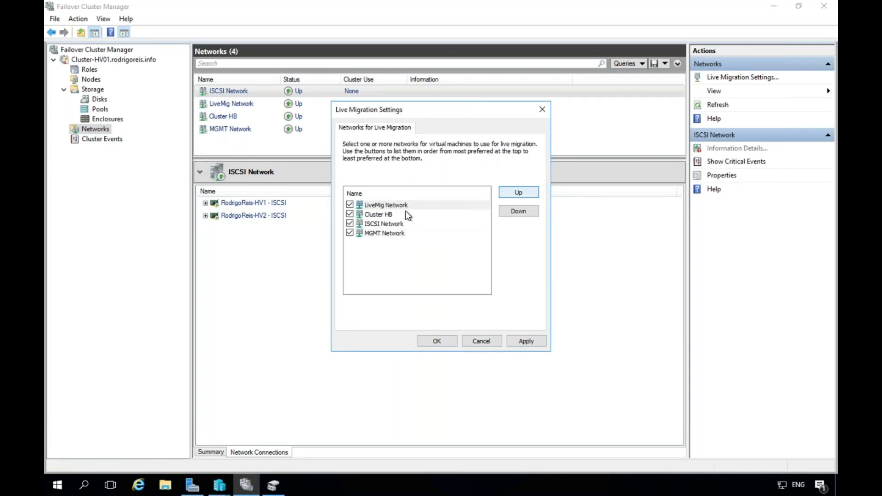
{"action": "left_click", "coordinate": [350, 214]}
{"action": "left_click", "coordinate": [350, 232]}
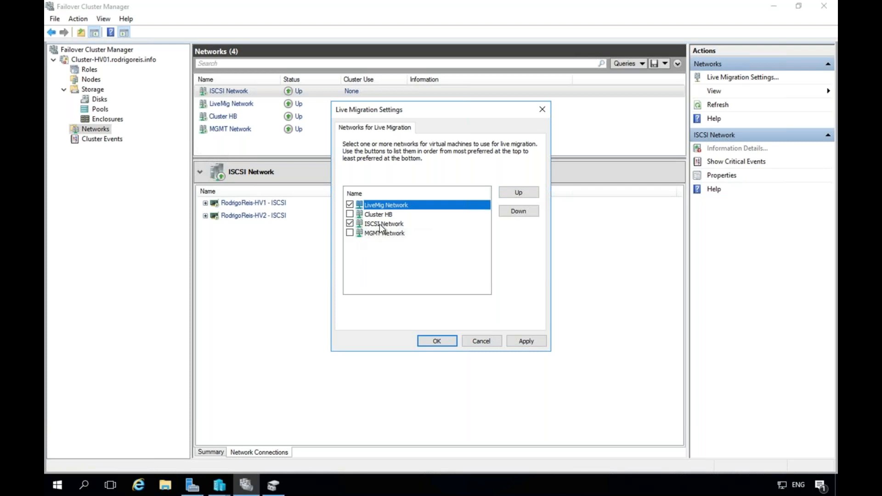
Make ISCSI Network the second preference, save the settings, and show the empty Roles list.
{"action": "left_click", "coordinate": [381, 224]}
{"action": "left_click", "coordinate": [516, 193]}
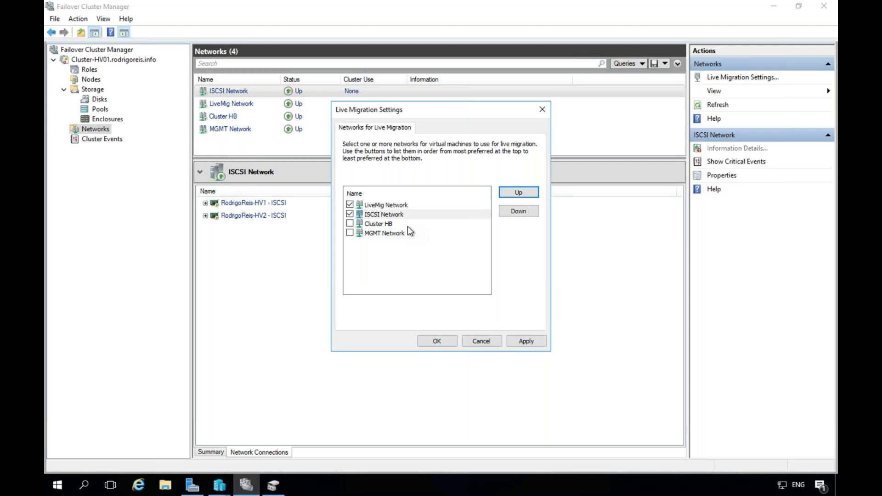
{"action": "left_click", "coordinate": [392, 204]}
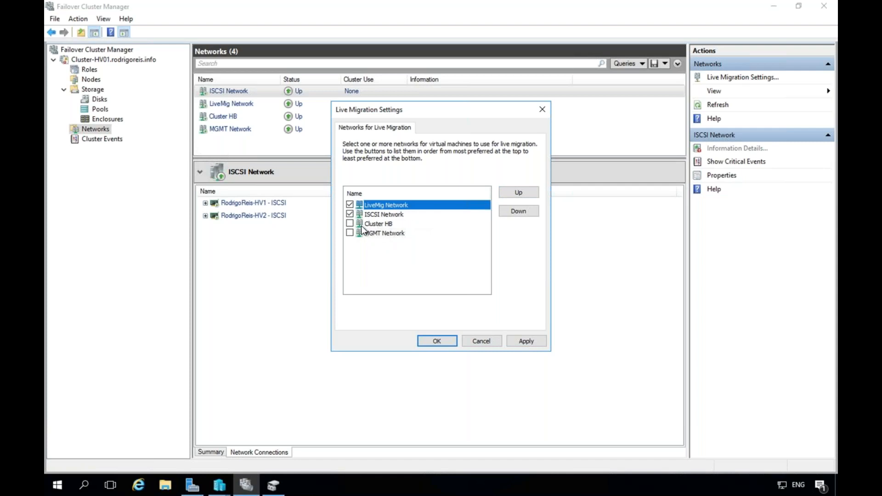
{"action": "left_click", "coordinate": [440, 339]}
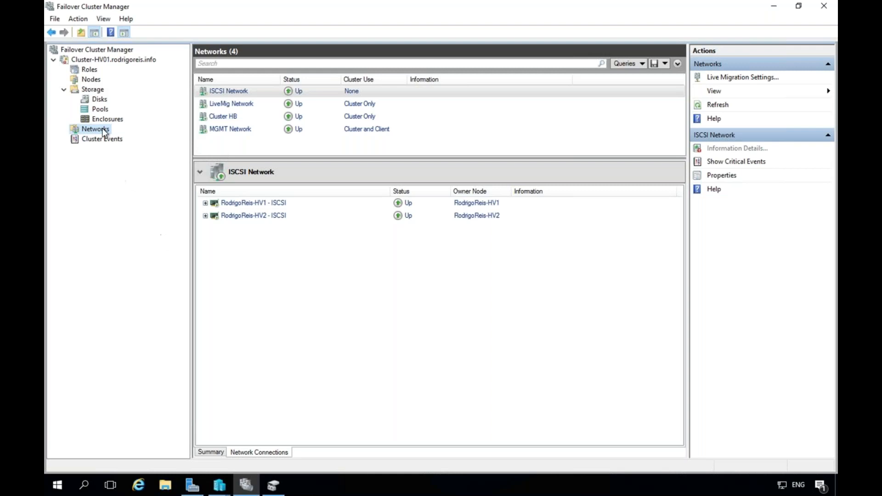
{"action": "left_click", "coordinate": [88, 69]}
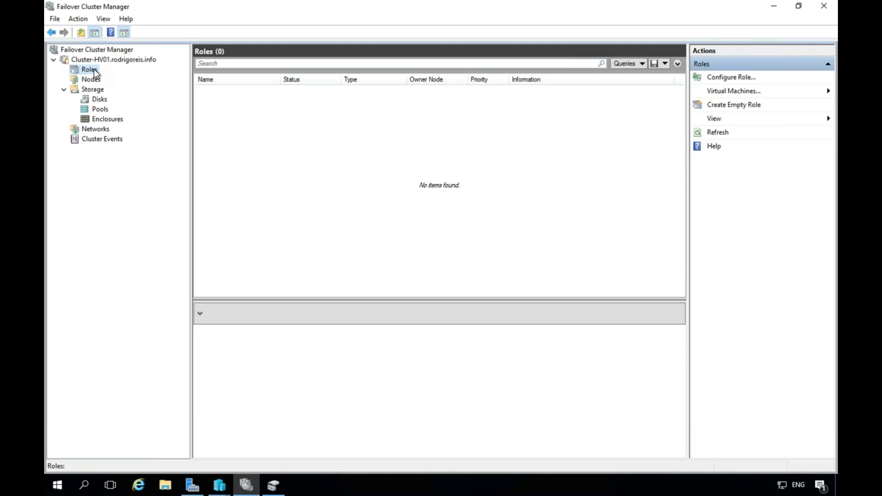
Start the New Virtual Machine wizard from Roles, targeting the HV1 node.
{"action": "right_click", "coordinate": [95, 73]}
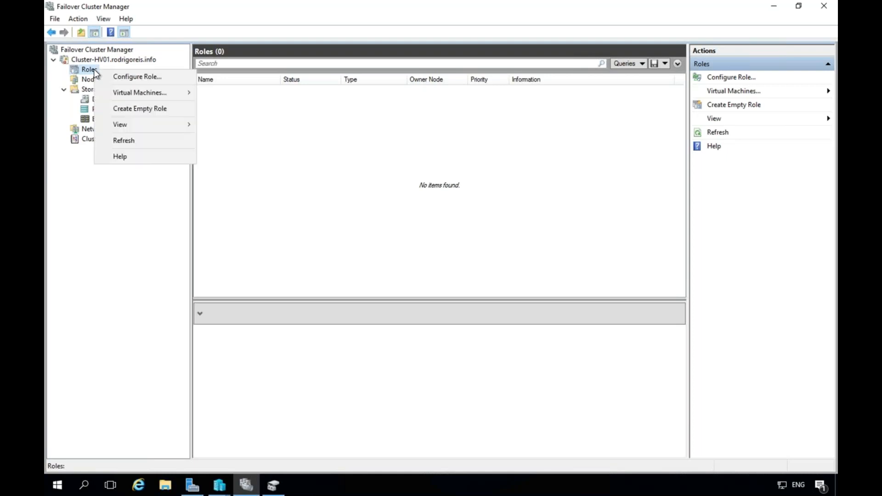
{"action": "mouse_move", "coordinate": [148, 92]}
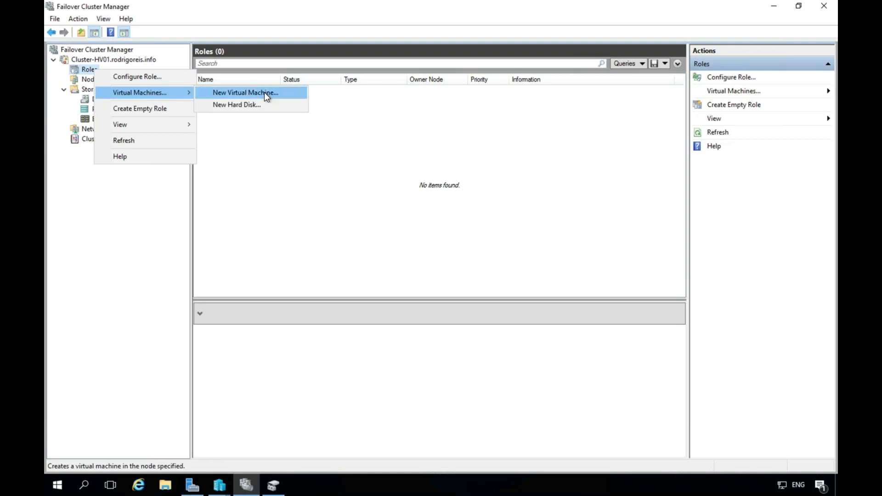
{"action": "left_click", "coordinate": [297, 101]}
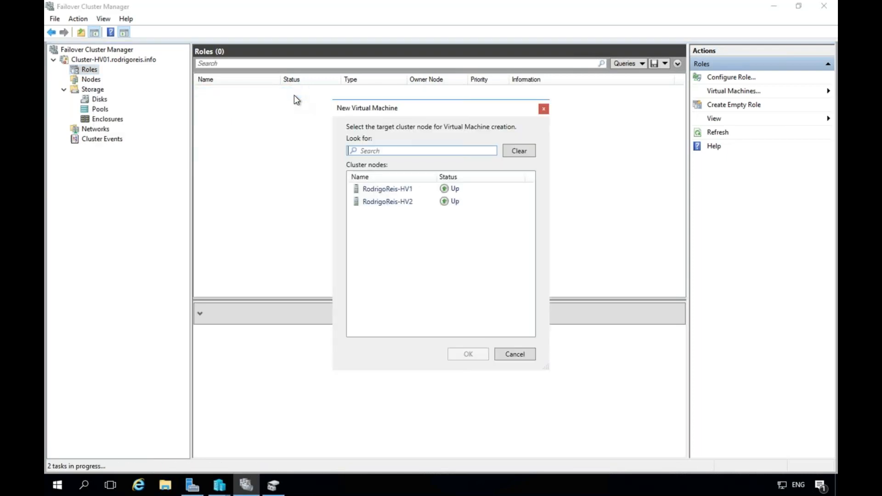
{"action": "left_click", "coordinate": [384, 189]}
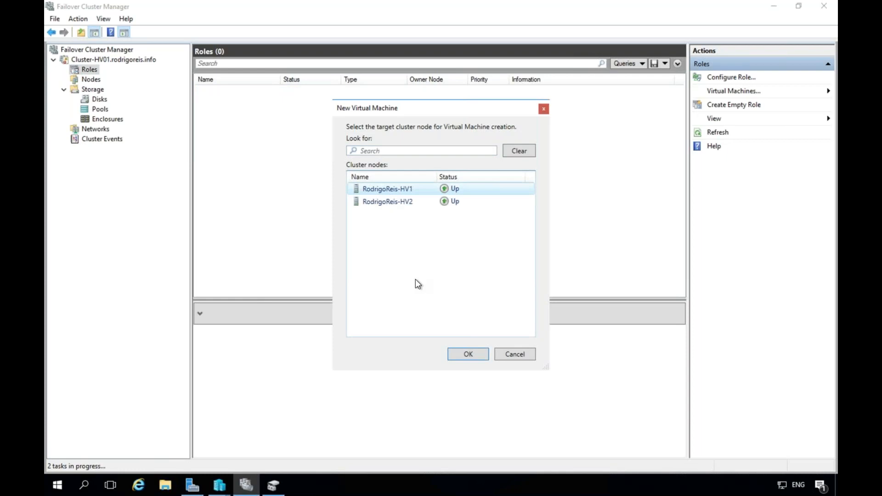
{"action": "left_click", "coordinate": [468, 354]}
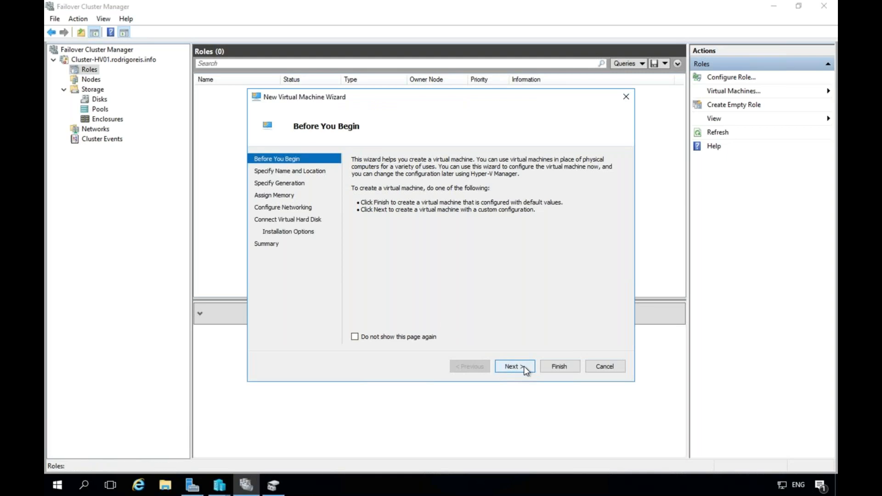
Name the new VM Web1, with the user's name prefix, and store it in C:\ClusterStorage\Volume1.
{"action": "left_click", "coordinate": [524, 366]}
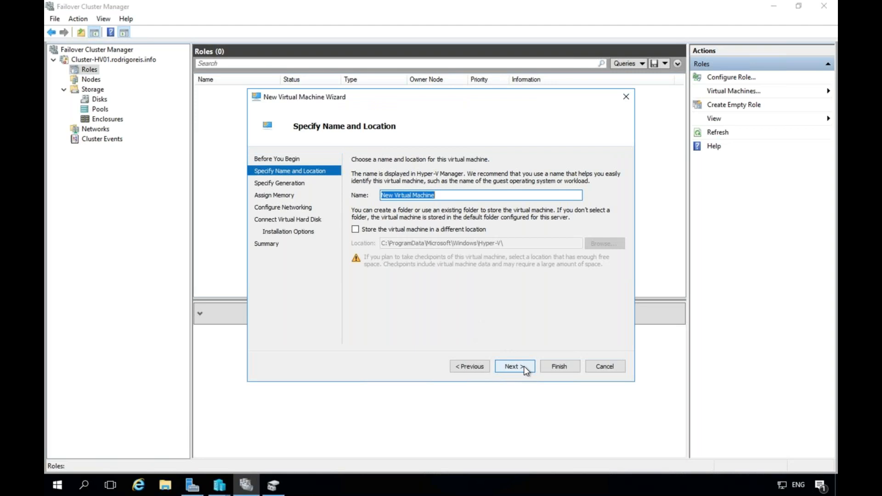
{"action": "type", "text": "Ro"}
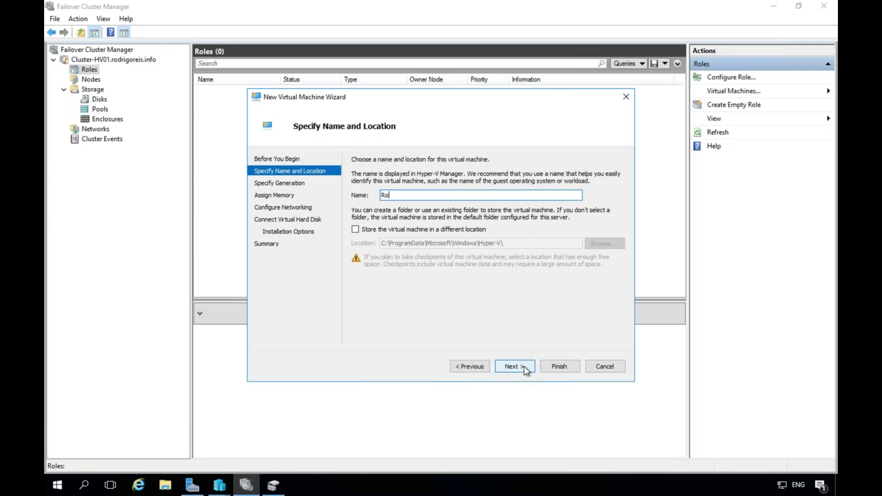
{"action": "type", "text": "drigoReis-Web1"}
{"action": "left_click", "coordinate": [356, 229]}
{"action": "left_click", "coordinate": [604, 244]}
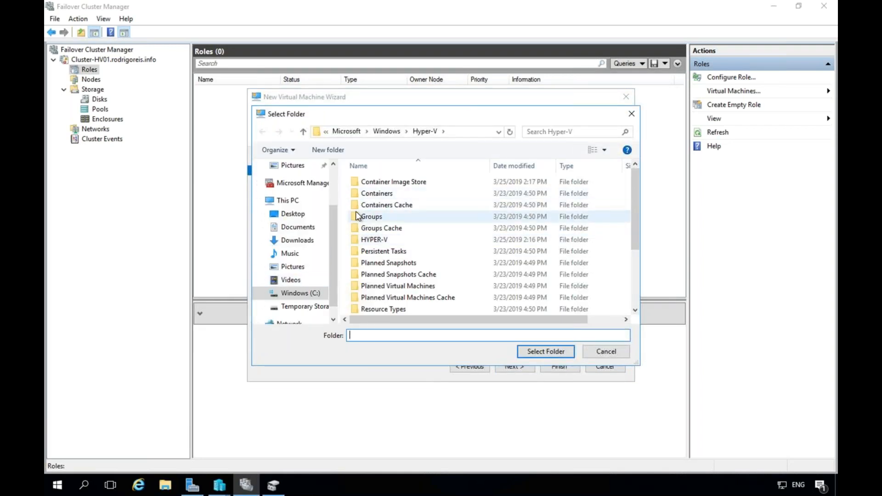
{"action": "left_click", "coordinate": [301, 293]}
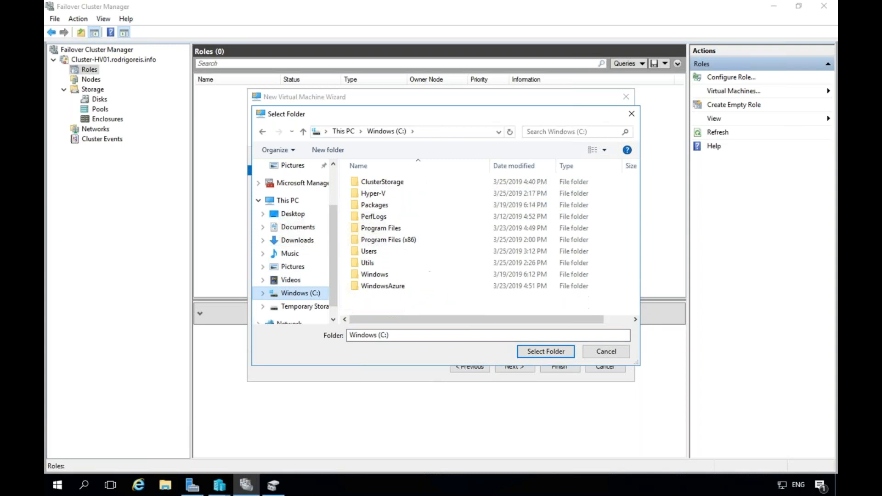
{"action": "double_click", "coordinate": [358, 181]}
{"action": "double_click", "coordinate": [358, 182]}
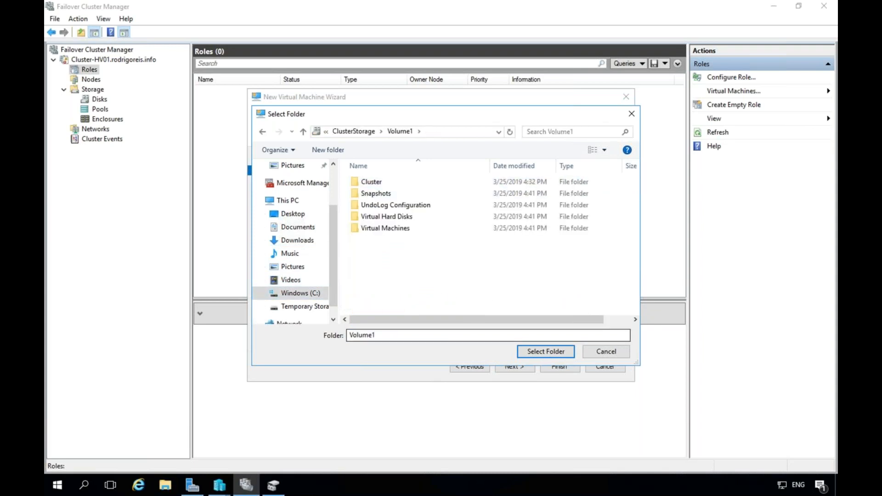
{"action": "left_click", "coordinate": [546, 352]}
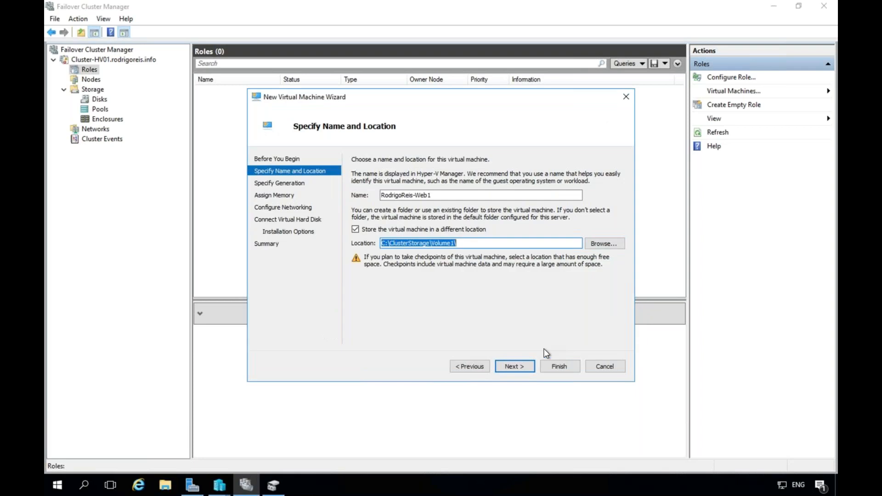
{"action": "left_click", "coordinate": [526, 368]}
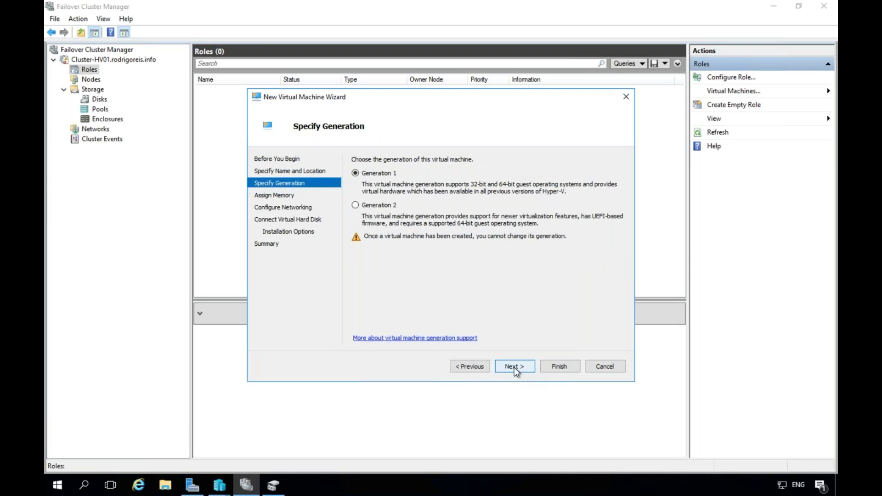
Keep Generation 1, give Web1 2048 MB startup memory, and connect it to VSwitch-Servers.
{"action": "left_click", "coordinate": [514, 367]}
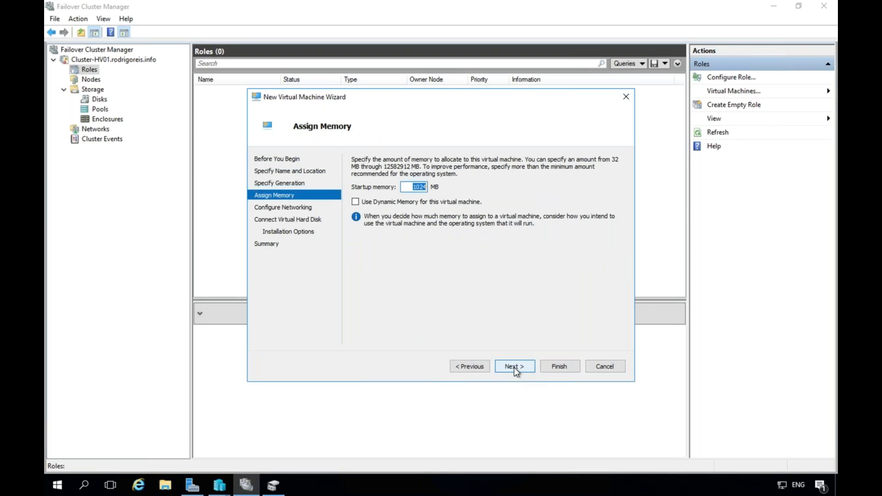
{"action": "type", "text": "2048"}
{"action": "left_click", "coordinate": [514, 367]}
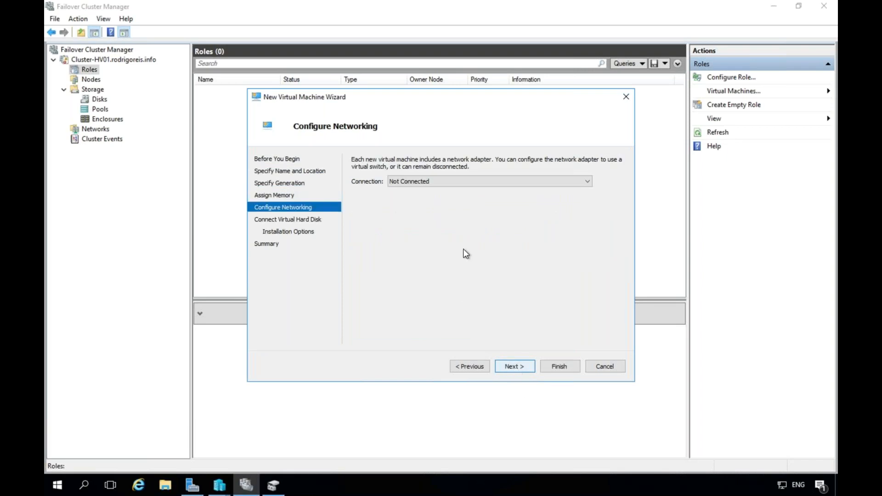
{"action": "left_click", "coordinate": [492, 183]}
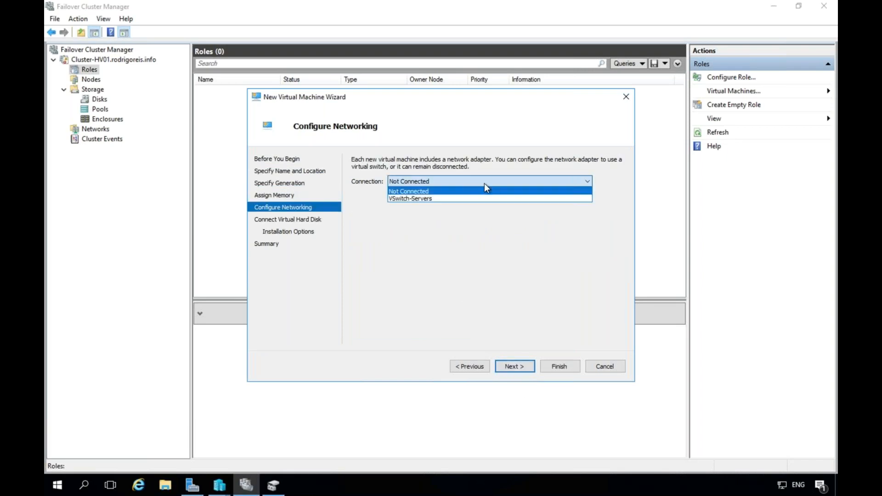
{"action": "left_click", "coordinate": [442, 199]}
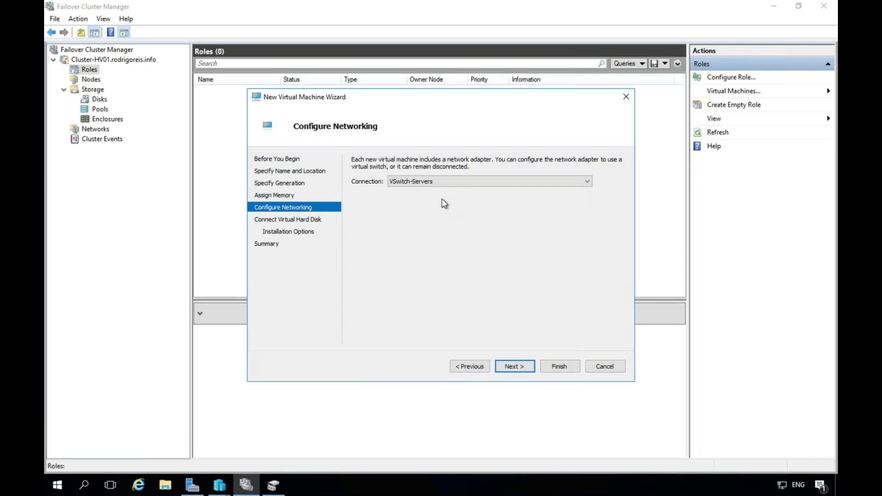
{"action": "left_click", "coordinate": [525, 367]}
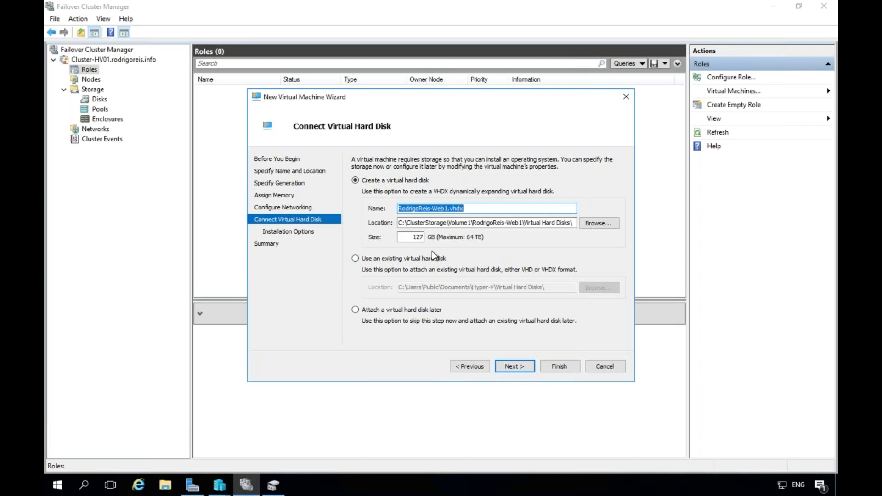
Give Web1 a 64 GB virtual disk, leave OS installation for later, and create the VM.
{"action": "left_click_drag", "start_coordinate": [415, 237], "coordinate": [479, 245]}
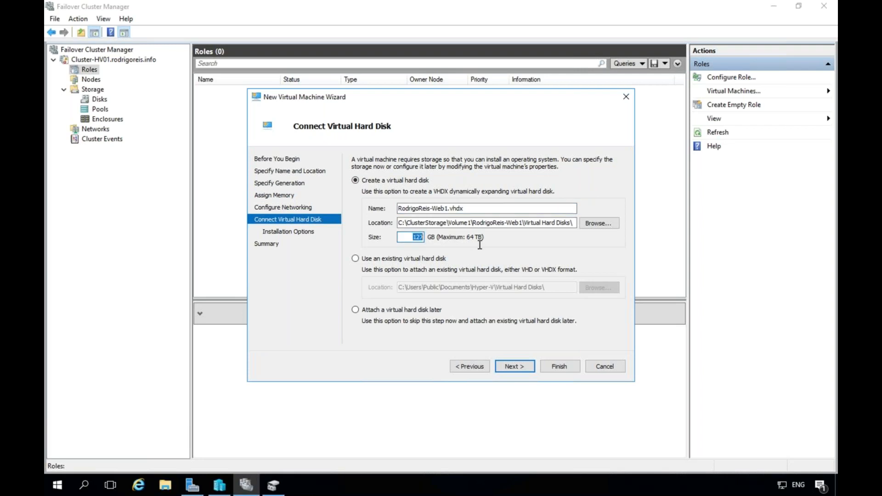
{"action": "type", "text": "64"}
{"action": "left_click", "coordinate": [521, 367]}
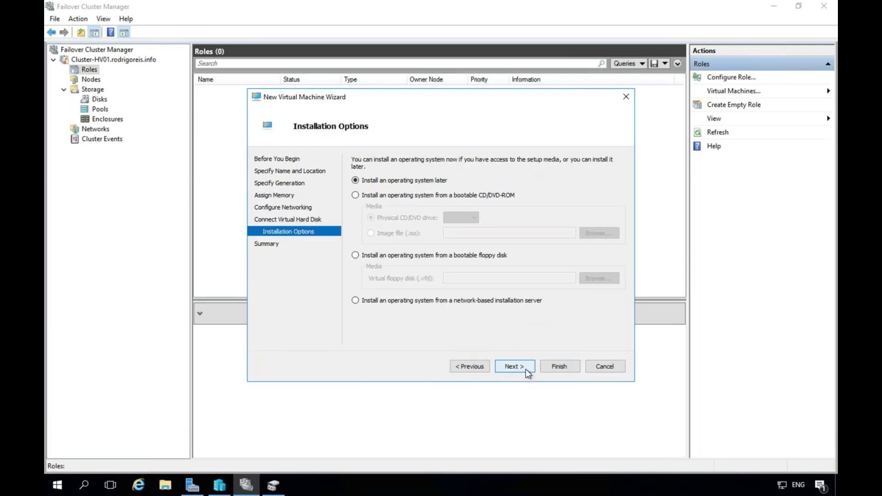
{"action": "left_click", "coordinate": [526, 369]}
{"action": "left_click", "coordinate": [559, 366]}
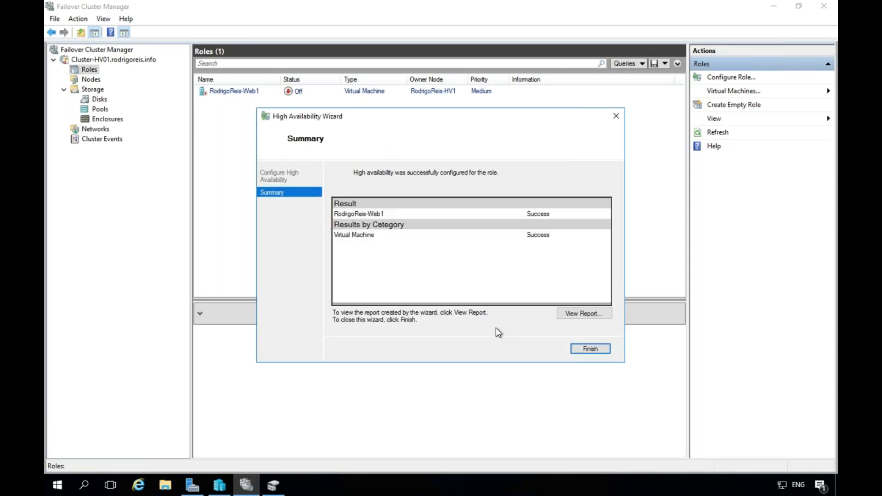
Close the High Availability summary and open the Web1 role's Settings window.
{"action": "left_click", "coordinate": [590, 349]}
{"action": "left_click", "coordinate": [255, 90]}
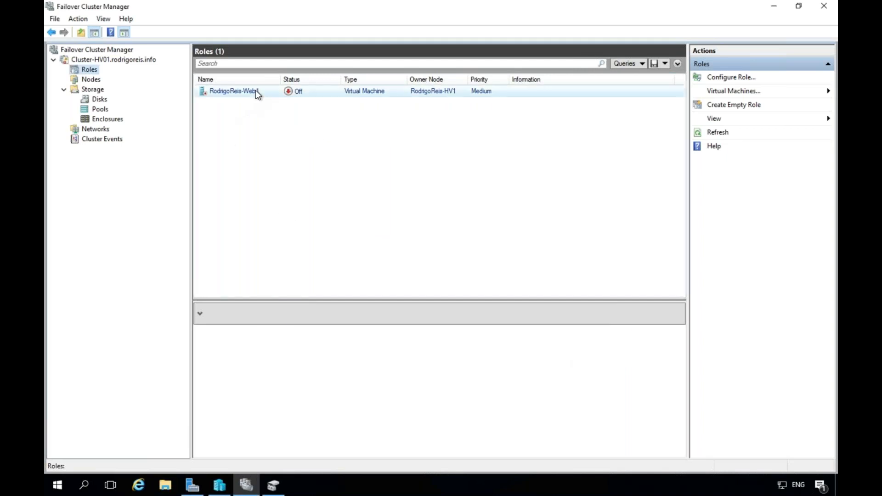
{"action": "right_click", "coordinate": [256, 91]}
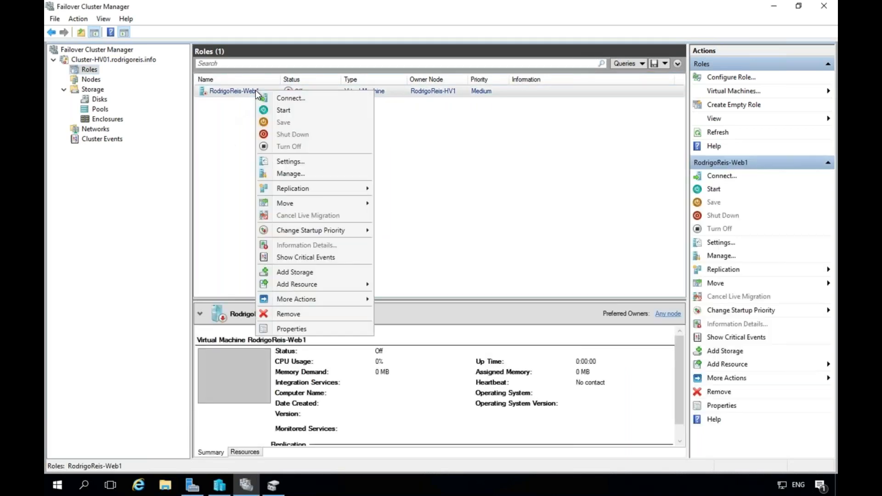
{"action": "left_click", "coordinate": [292, 160]}
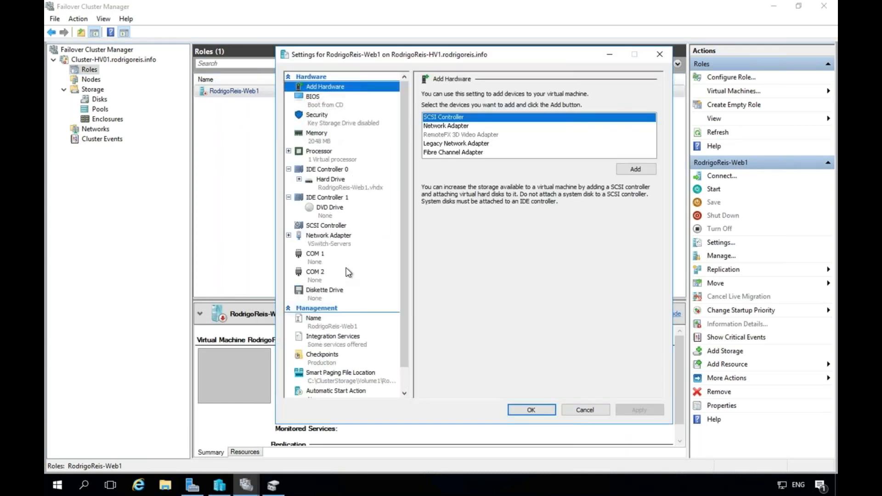
Give Web1 4 virtual processors and browse for an image file for its DVD drive.
{"action": "left_click", "coordinate": [326, 156]}
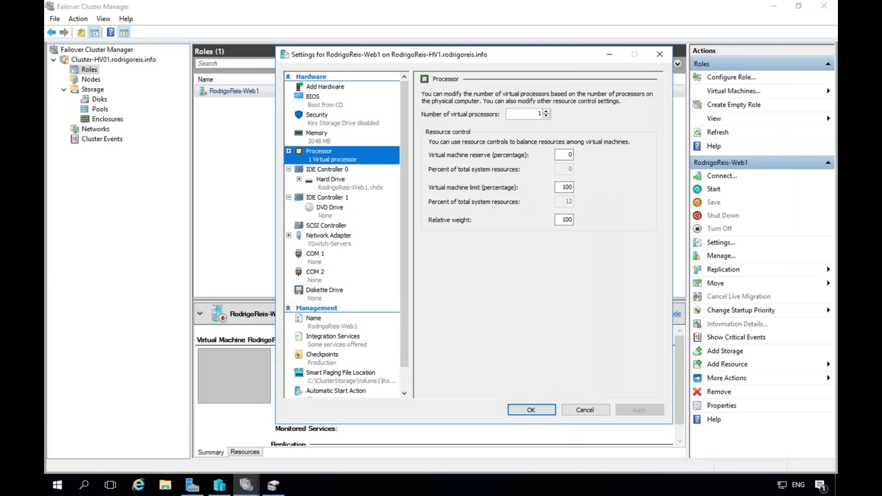
{"action": "left_click", "coordinate": [546, 112]}
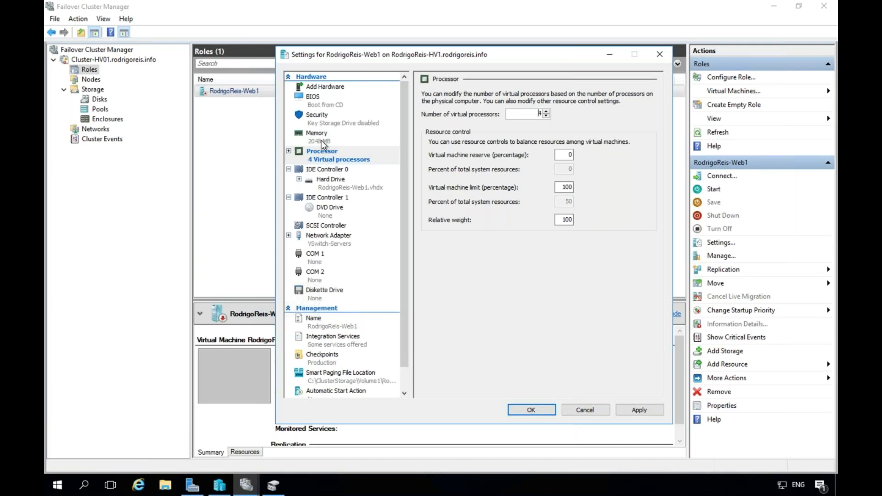
{"action": "left_click", "coordinate": [321, 209]}
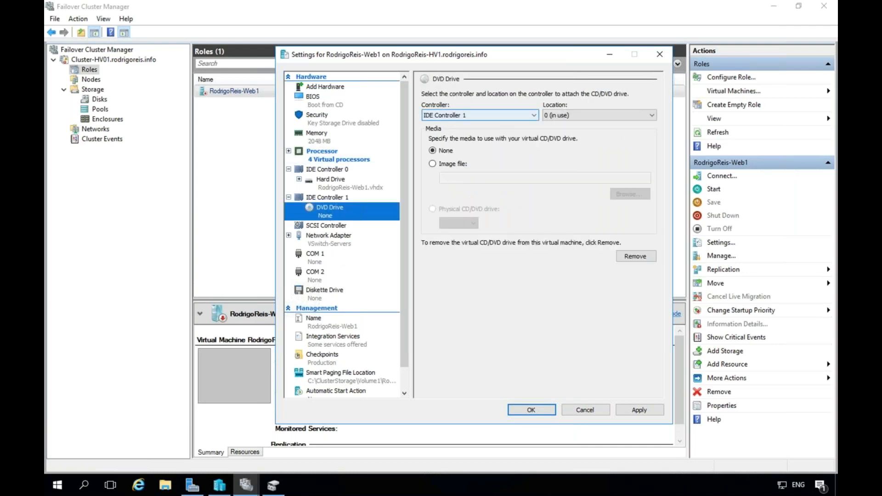
{"action": "left_click", "coordinate": [436, 163]}
{"action": "left_click", "coordinate": [639, 193]}
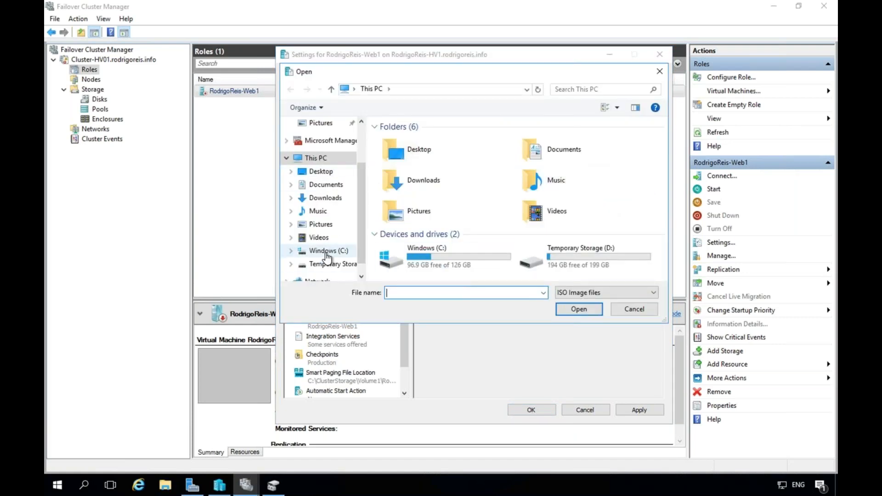
Locate and copy the Windows Server 2016 ISO from the C:\Utils folder.
{"action": "left_click", "coordinate": [324, 255]}
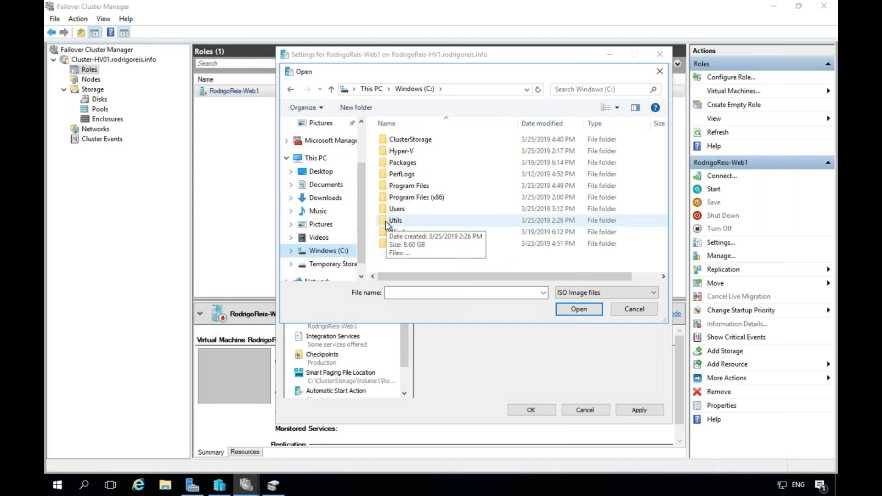
{"action": "left_click", "coordinate": [385, 222]}
{"action": "double_click", "coordinate": [385, 221]}
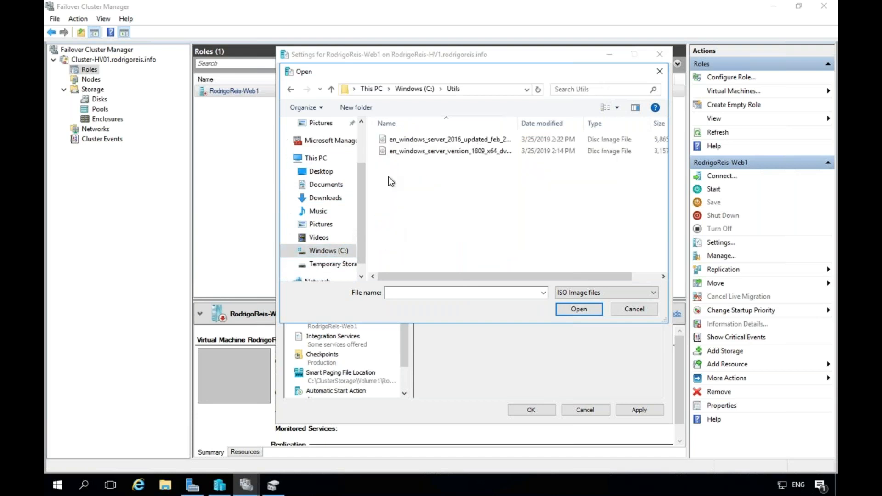
{"action": "left_click", "coordinate": [404, 88]}
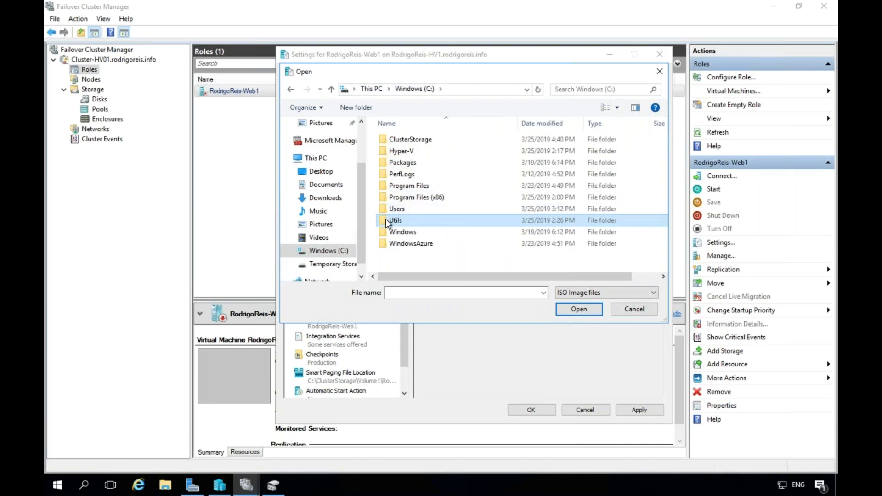
{"action": "right_click", "coordinate": [385, 220]}
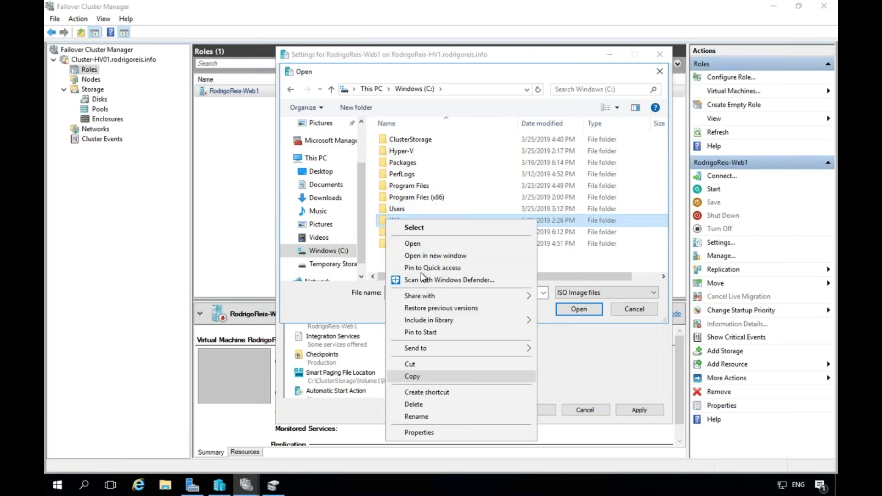
{"action": "double_click", "coordinate": [379, 217]}
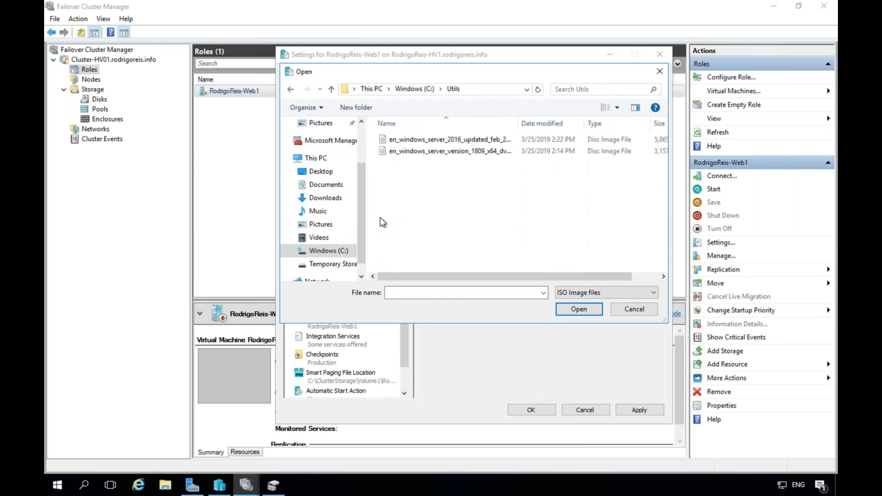
{"action": "left_click", "coordinate": [421, 141]}
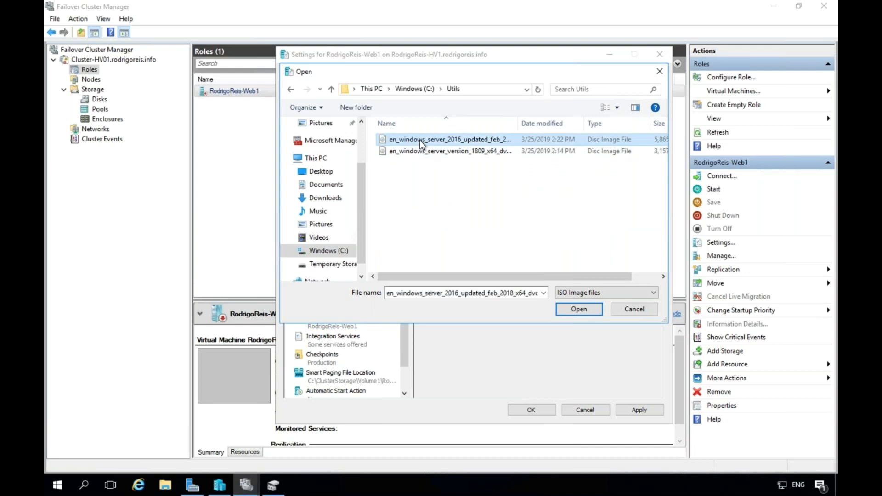
{"action": "left_click", "coordinate": [329, 252]}
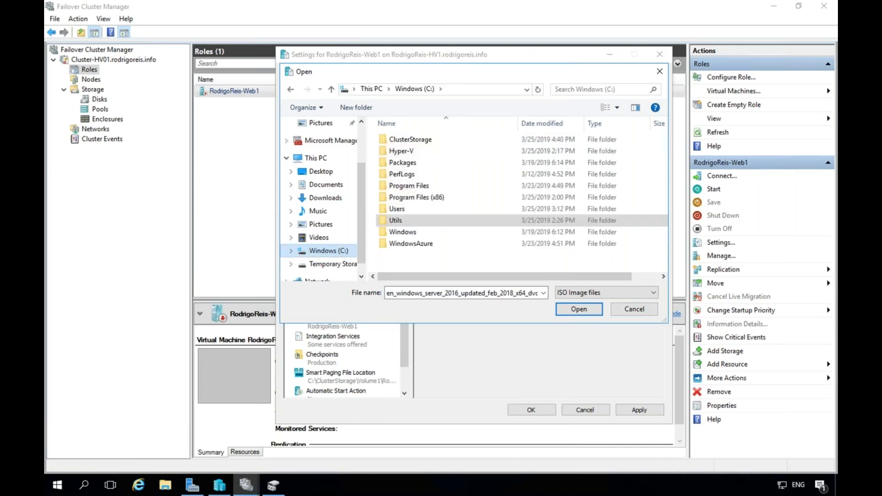
Create an ISOs folder in C:\ClusterStorage\Volume1 and paste the Windows Server 2016 ISO into it.
{"action": "left_click", "coordinate": [358, 107]}
{"action": "double_click", "coordinate": [387, 139]}
{"action": "double_click", "coordinate": [388, 141]}
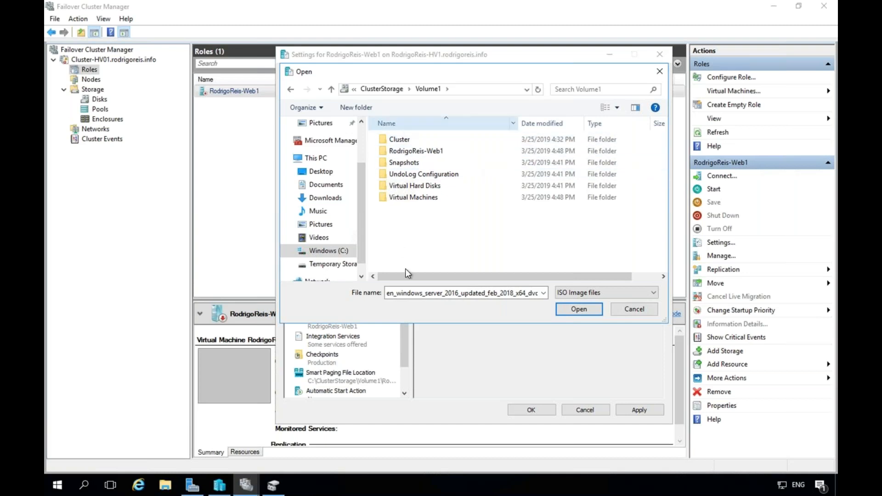
{"action": "right_click", "coordinate": [405, 224]}
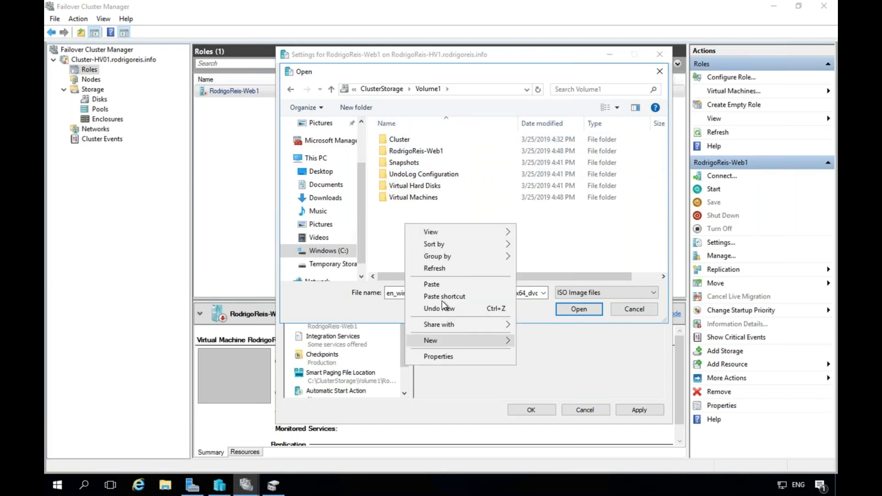
{"action": "mouse_move", "coordinate": [442, 337]}
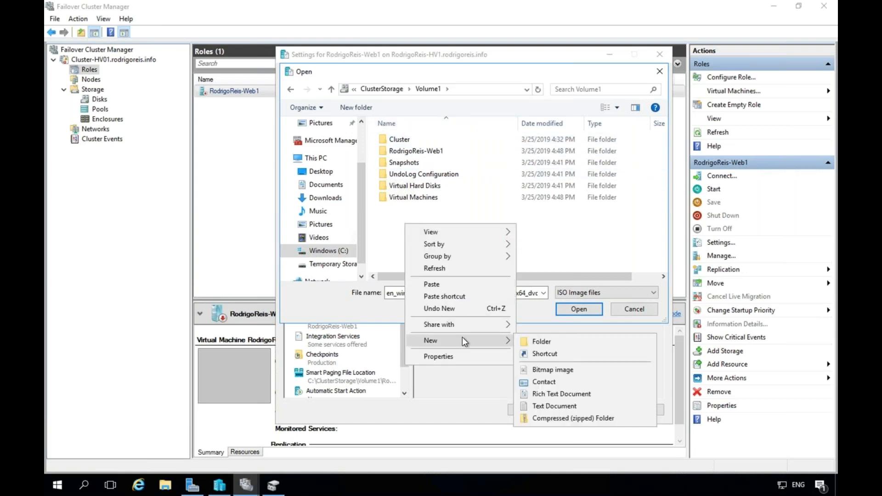
{"action": "left_click", "coordinate": [538, 342]}
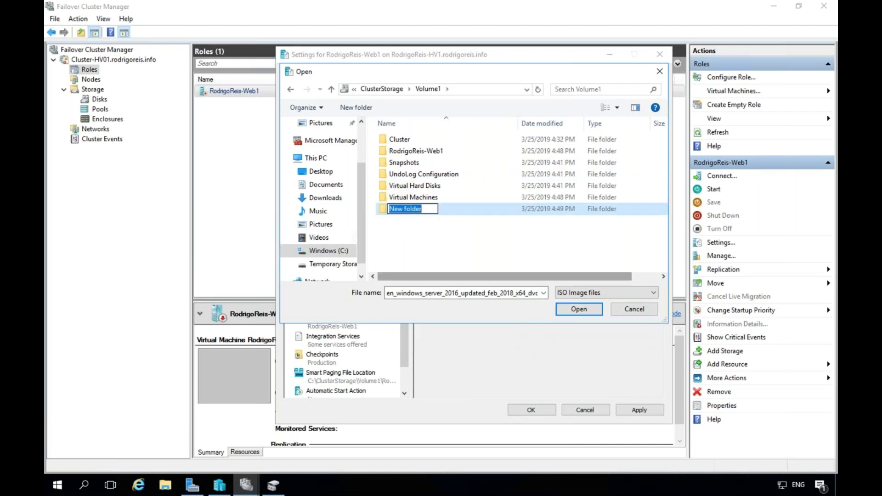
{"action": "type", "text": "ISOs"}
{"action": "key", "text": "Return"}
{"action": "key", "text": "Return"}
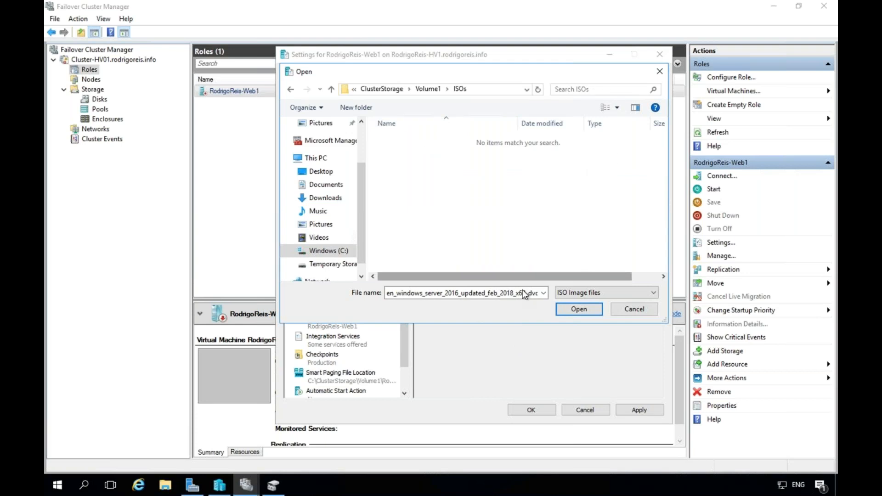
{"action": "right_click", "coordinate": [433, 151]}
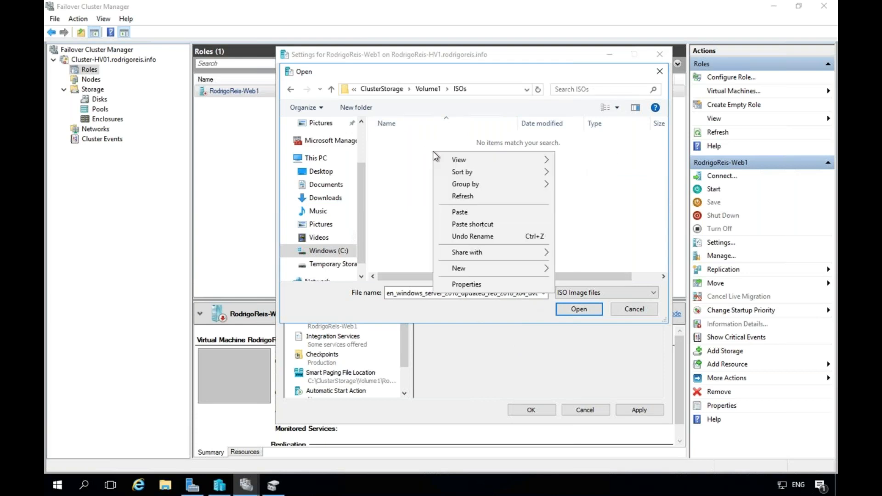
{"action": "left_click", "coordinate": [473, 213]}
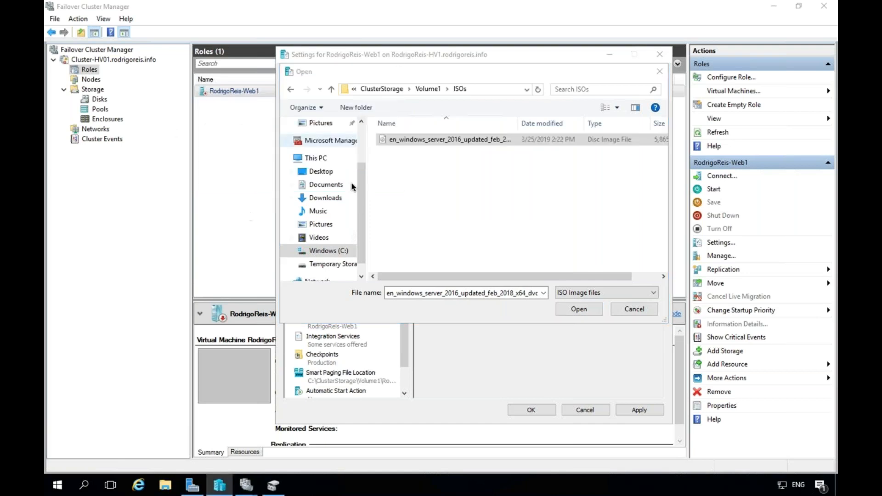
Mount the ISO from Volume1\ISOs in Web1's DVD drive, save the settings, and go to Hyper-V Manager.
{"action": "left_click", "coordinate": [582, 312]}
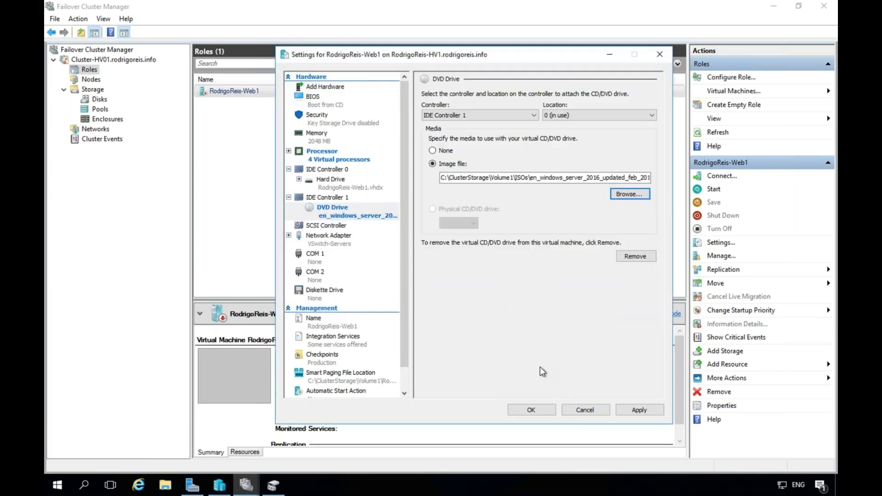
{"action": "left_click", "coordinate": [531, 410]}
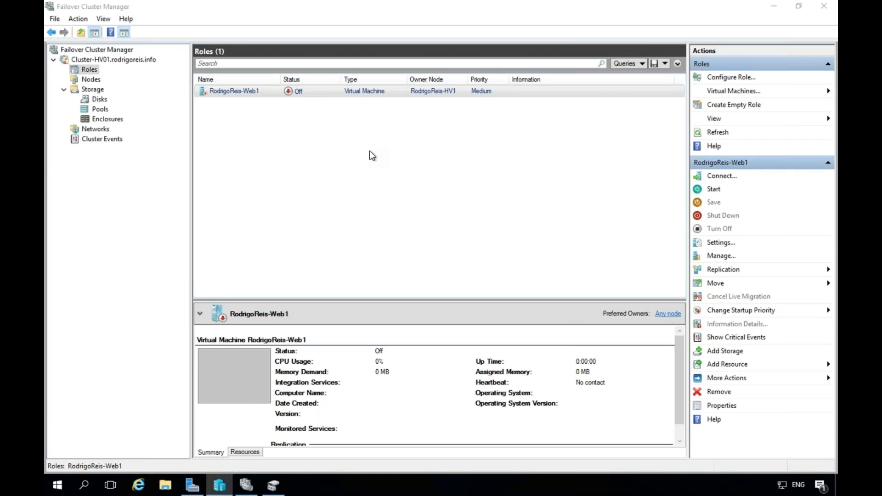
{"action": "left_click", "coordinate": [219, 491]}
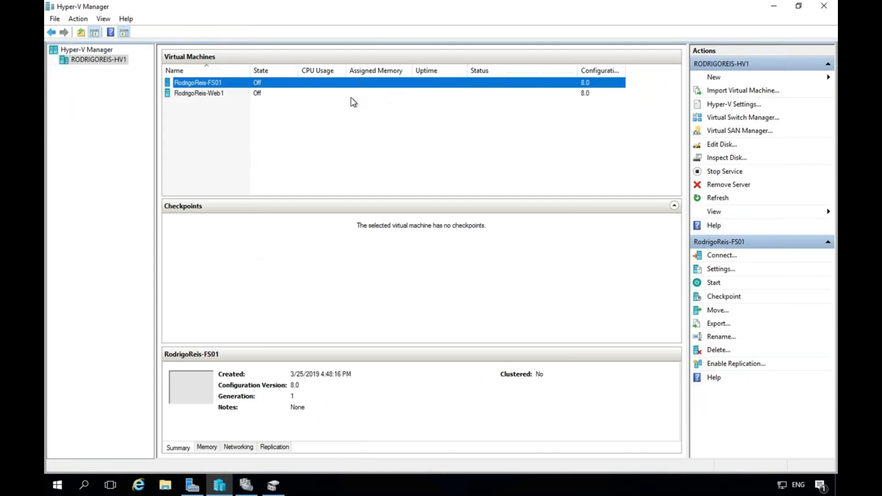
{"action": "right_click", "coordinate": [231, 84]}
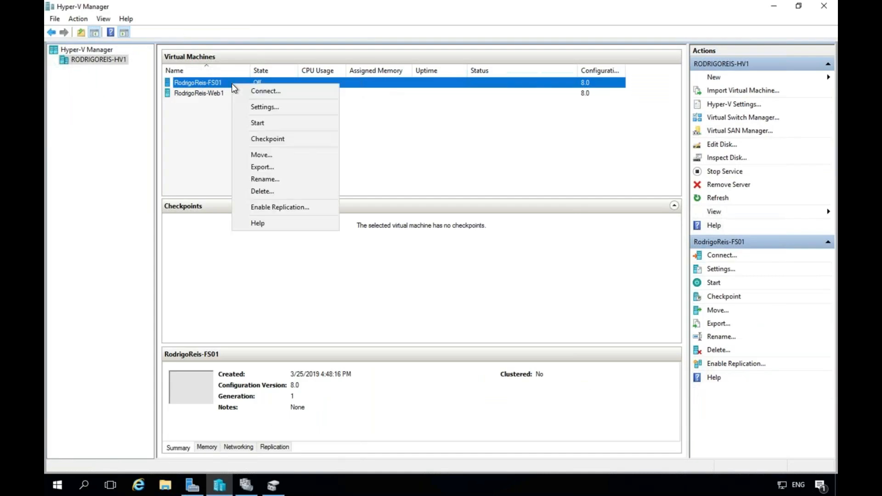
{"action": "left_click", "coordinate": [275, 108]}
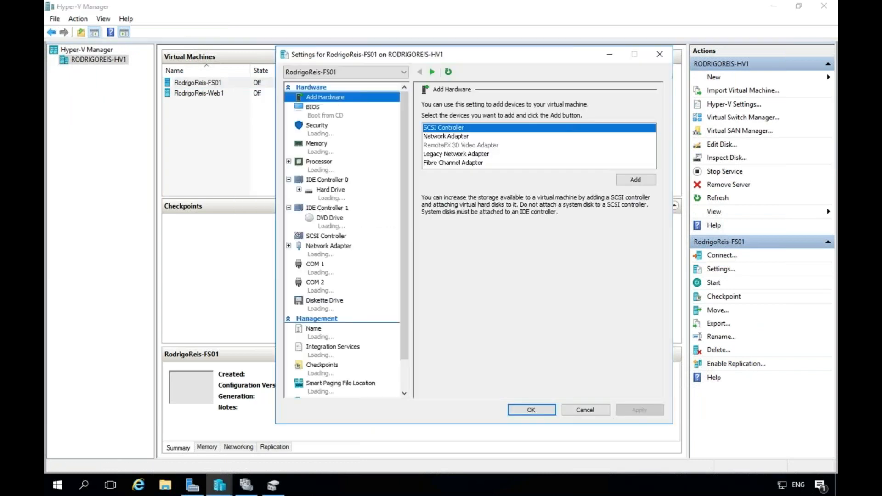
{"action": "left_click", "coordinate": [335, 196]}
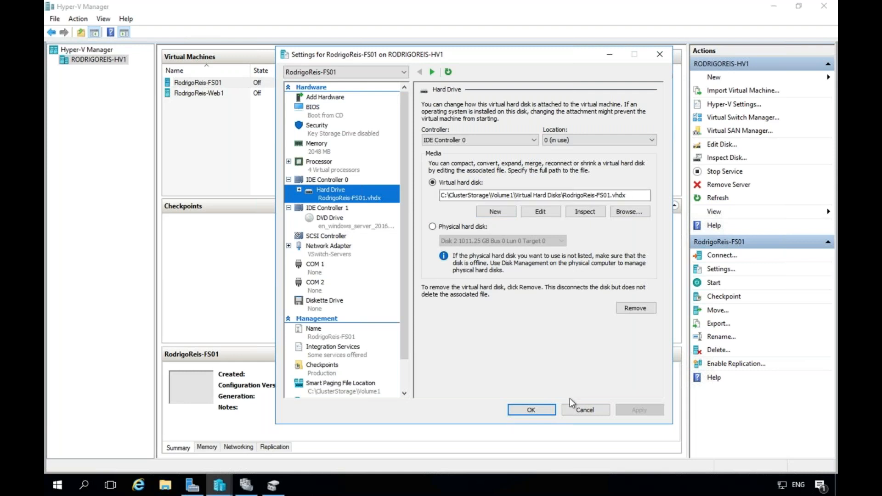
{"action": "left_click", "coordinate": [578, 410]}
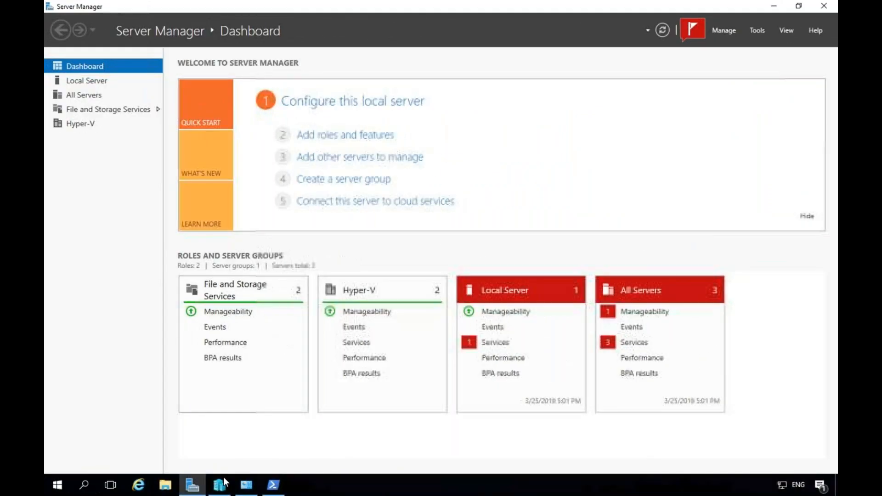
{"action": "left_click", "coordinate": [221, 484]}
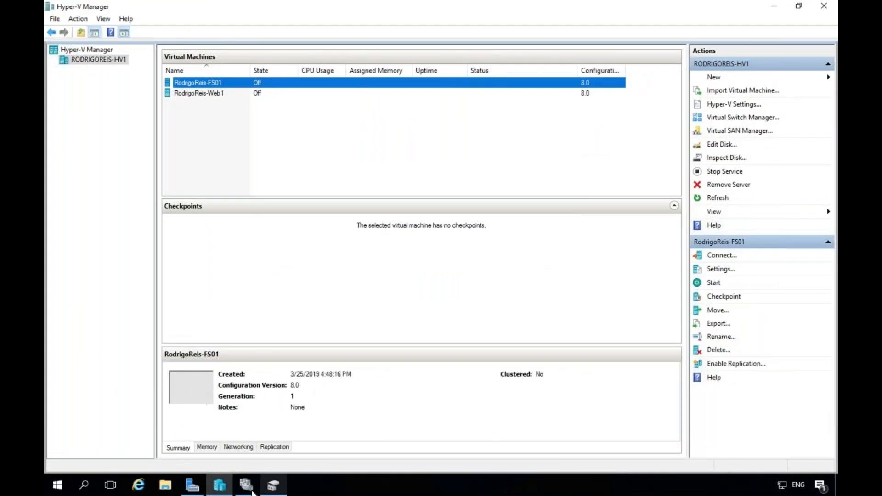
{"action": "left_click", "coordinate": [248, 488]}
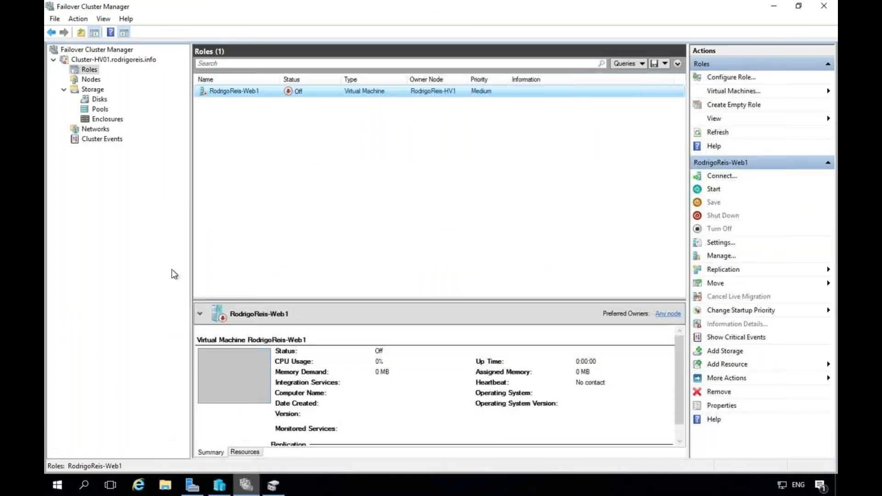
Start the High Availability Wizard from Roles and choose Virtual Machine as the role type.
{"action": "right_click", "coordinate": [92, 68]}
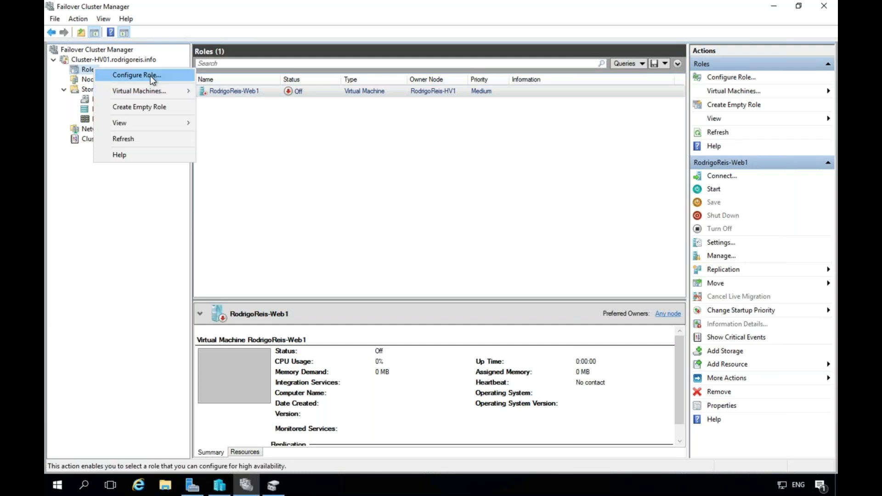
{"action": "mouse_move", "coordinate": [164, 93]}
{"action": "left_click", "coordinate": [164, 75]}
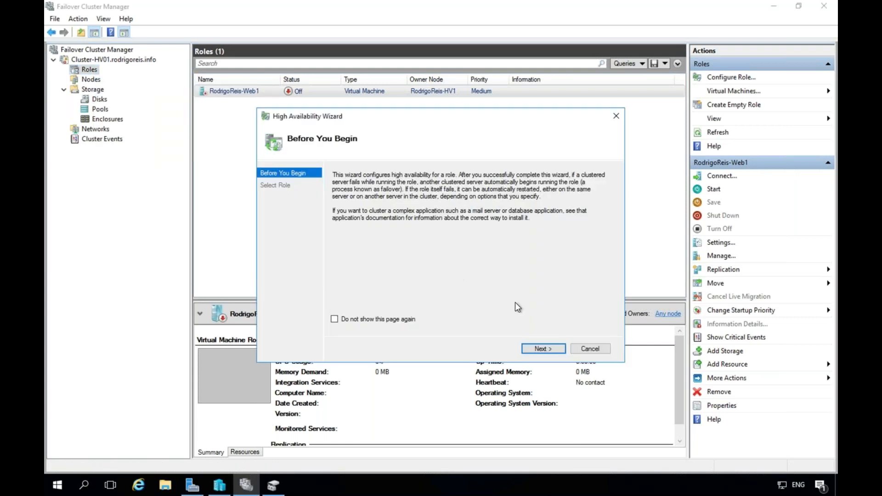
{"action": "left_click", "coordinate": [546, 350]}
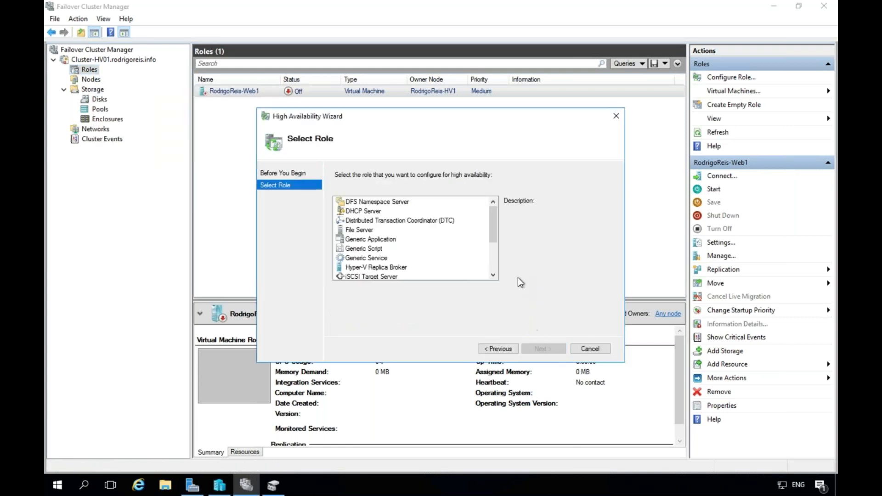
{"action": "left_click", "coordinate": [493, 275]}
{"action": "left_click", "coordinate": [493, 276]}
{"action": "left_click", "coordinate": [494, 275]}
{"action": "left_click", "coordinate": [493, 276]}
{"action": "left_click", "coordinate": [493, 275]}
{"action": "left_click", "coordinate": [493, 275]}
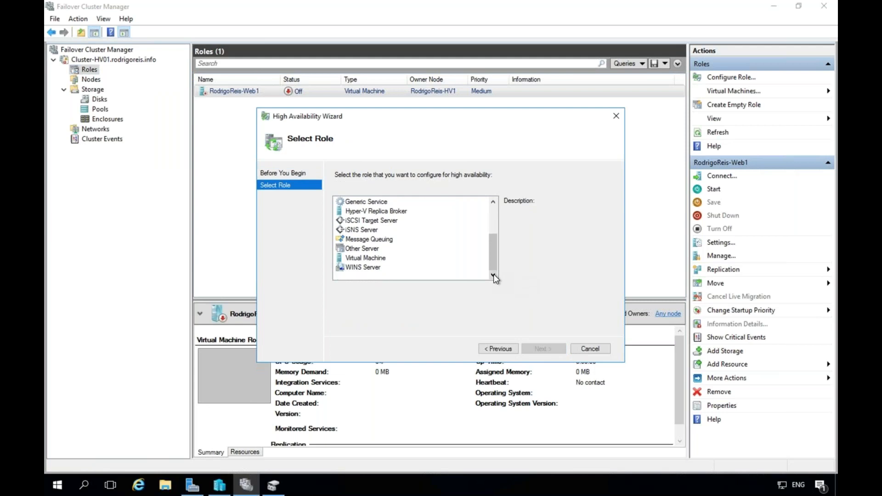
{"action": "left_click", "coordinate": [366, 259]}
{"action": "left_click", "coordinate": [553, 350]}
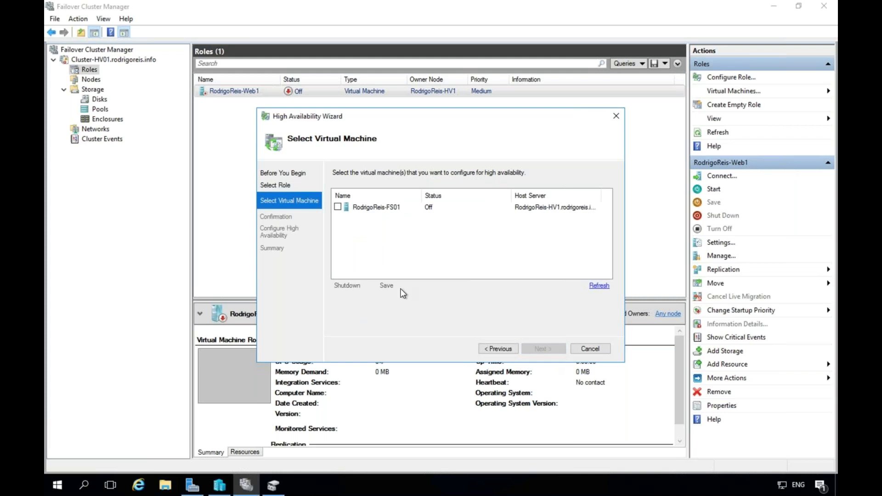
Select the FS01 virtual machine, confirm, and finish making it highly available.
{"action": "left_click", "coordinate": [339, 207]}
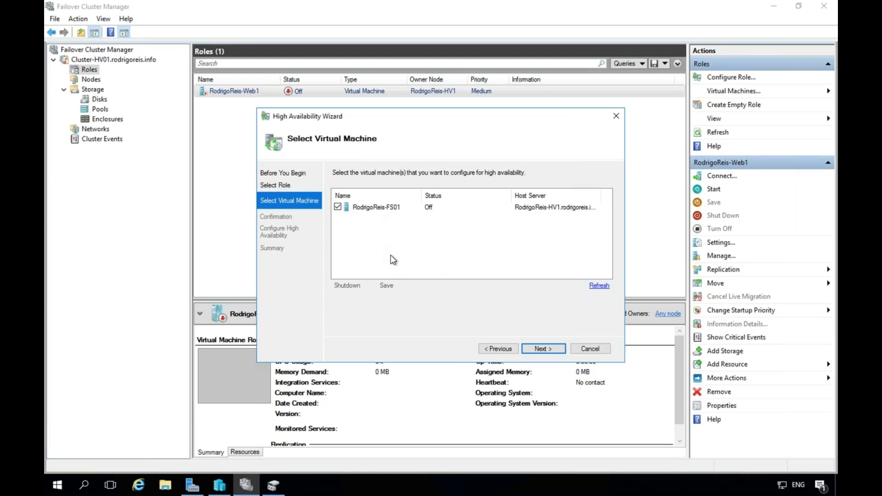
{"action": "left_click", "coordinate": [542, 349]}
{"action": "left_click", "coordinate": [547, 349]}
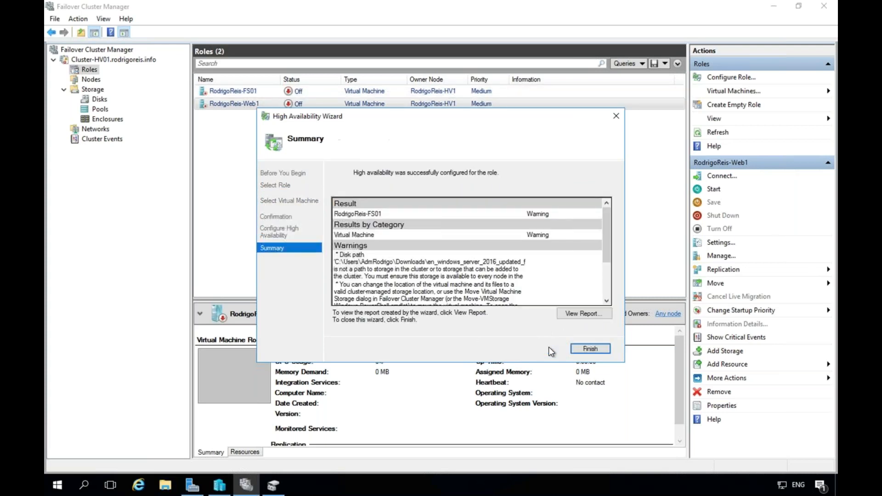
{"action": "left_click", "coordinate": [590, 348]}
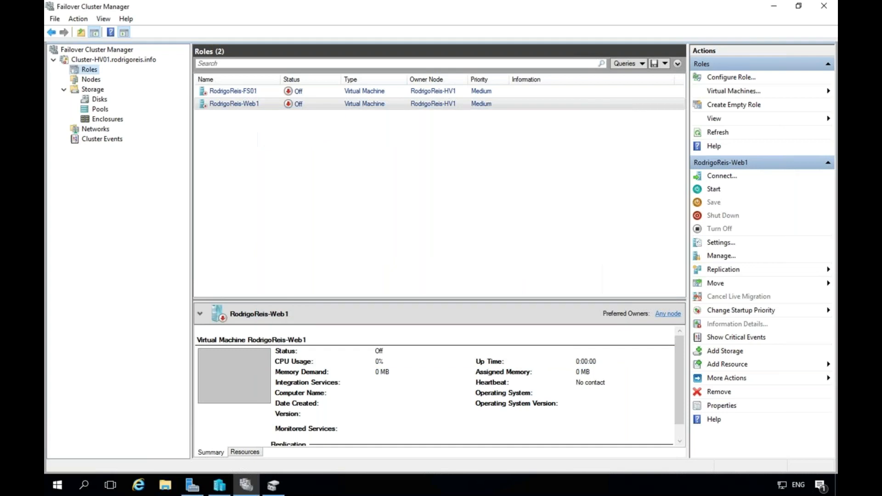
Start RodrigoReis-FS01, connect to its console, and open the VM's Settings window.
{"action": "right_click", "coordinate": [274, 94]}
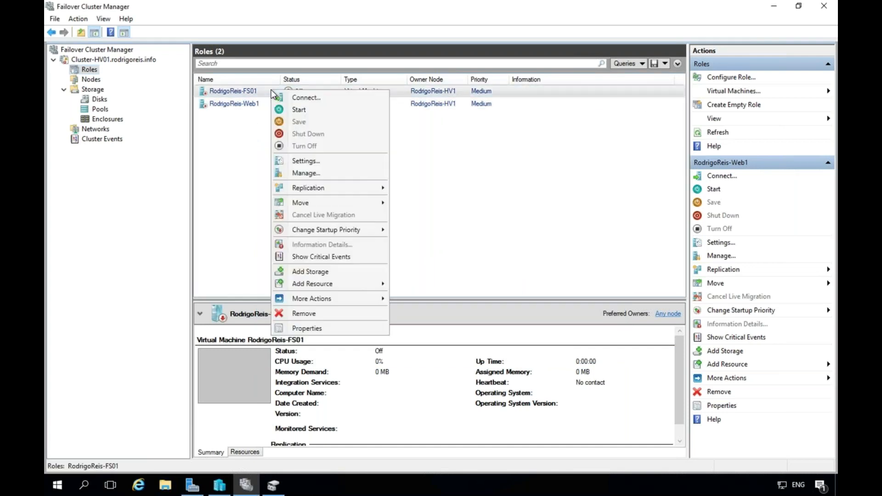
{"action": "left_click", "coordinate": [297, 112]}
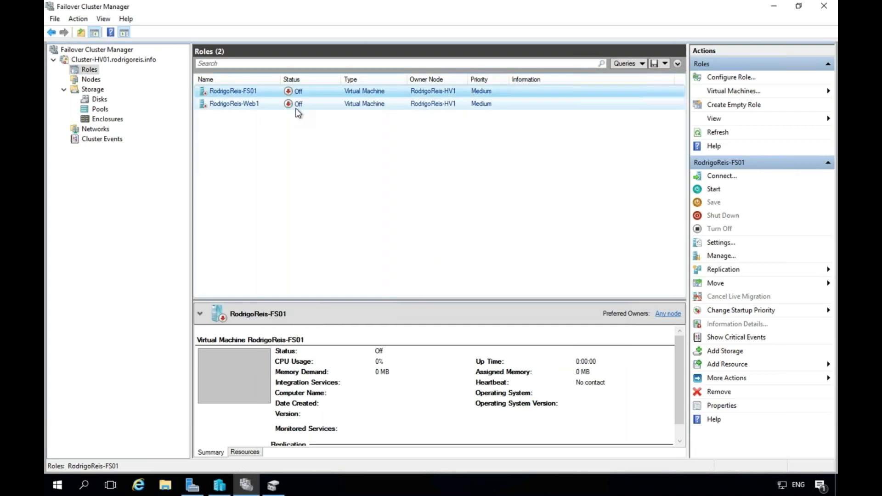
{"action": "right_click", "coordinate": [271, 94]}
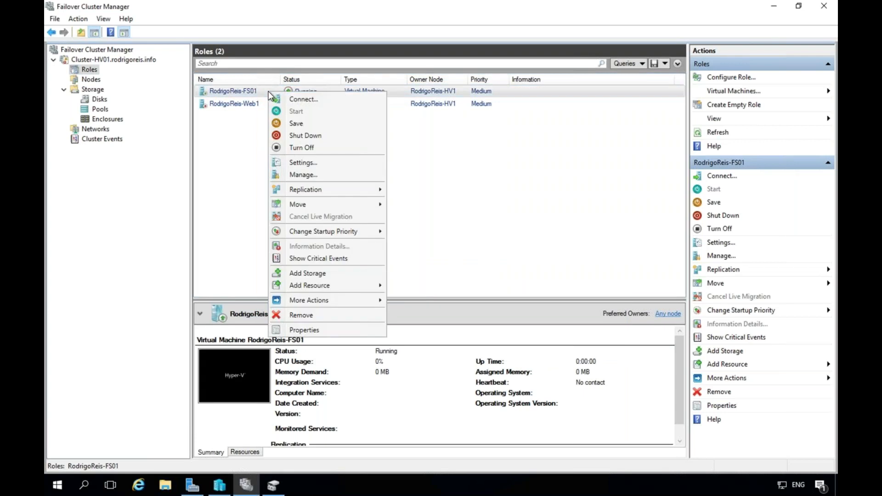
{"action": "left_click", "coordinate": [296, 99]}
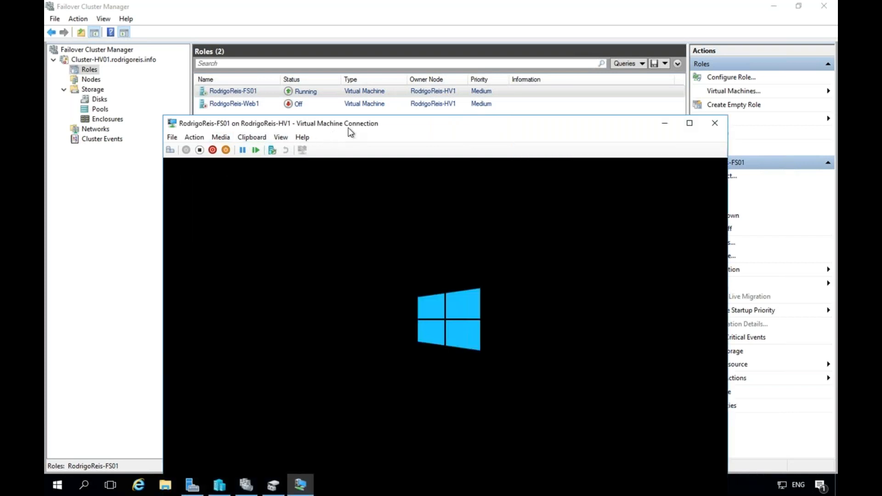
{"action": "left_click_drag", "start_coordinate": [397, 123], "coordinate": [411, 35]}
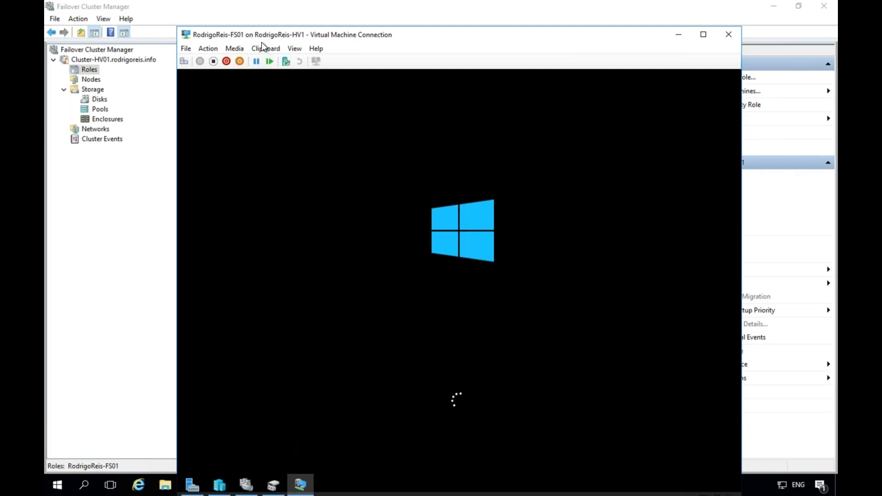
{"action": "left_click", "coordinate": [209, 51]}
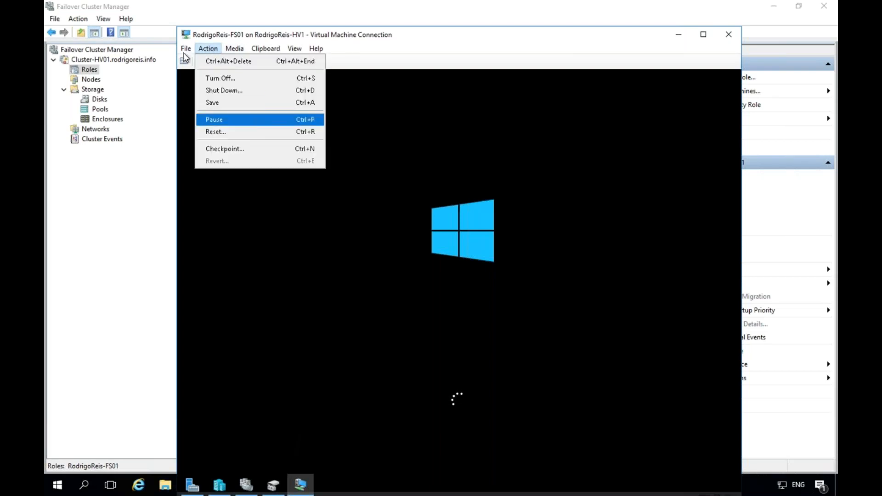
{"action": "left_click", "coordinate": [191, 58]}
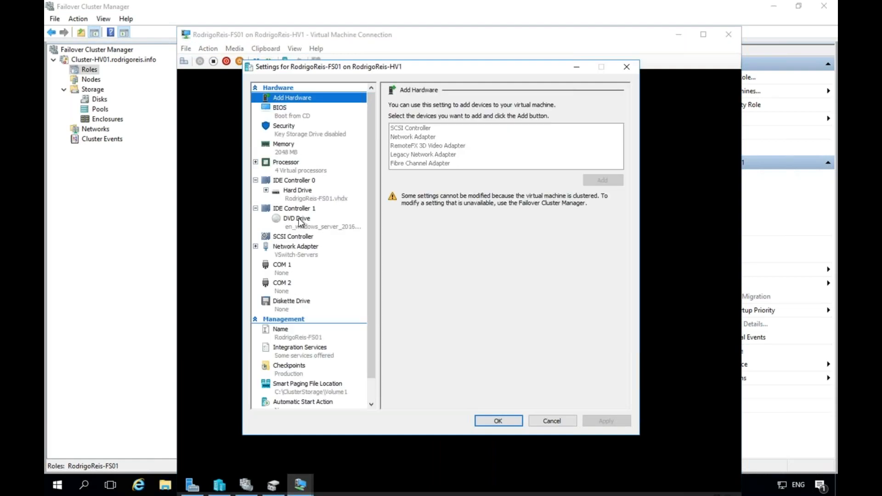
Set RodrigoReis-FS01's DVD drive media to None, apply, and close Settings.
{"action": "left_click", "coordinate": [301, 221]}
{"action": "left_click", "coordinate": [413, 162]}
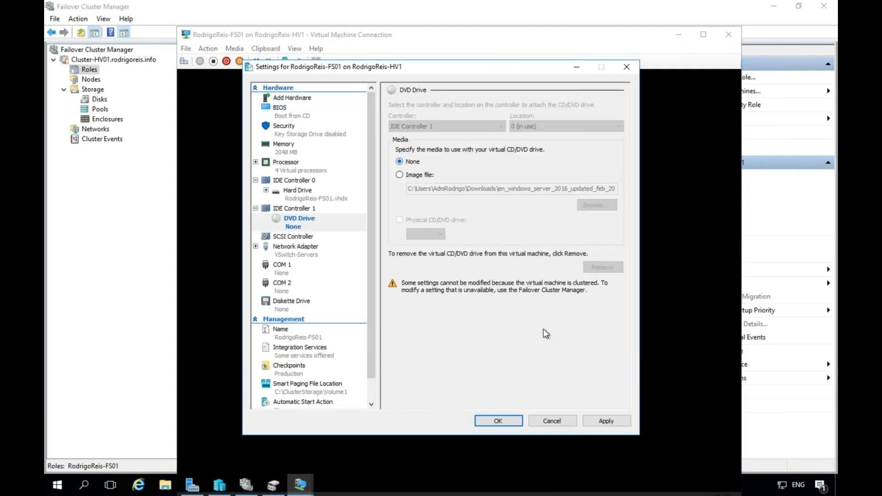
{"action": "left_click", "coordinate": [604, 421]}
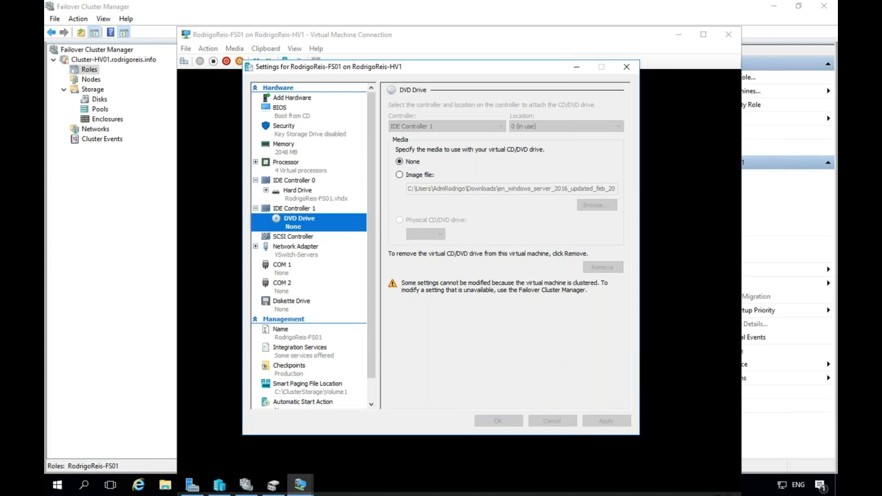
{"action": "left_click", "coordinate": [498, 421]}
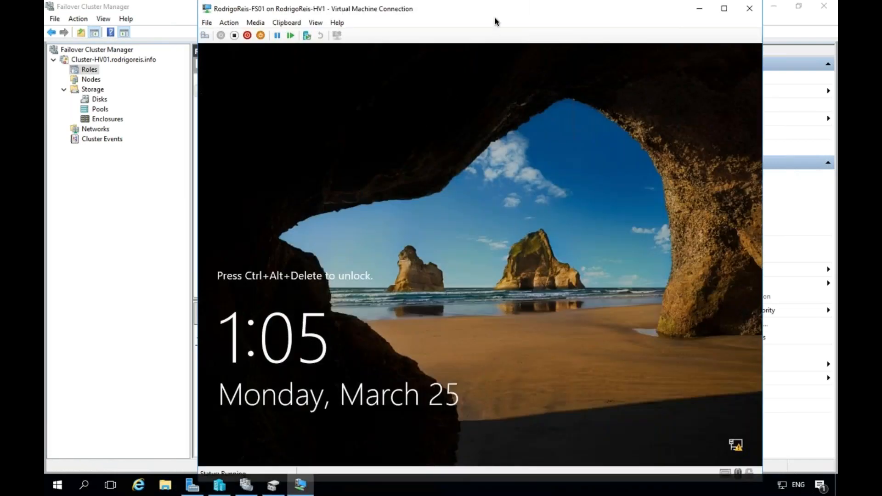
Send Ctrl+Alt+Delete to RodrigoReis-FS01 and sign in as Administrator with the account password.
{"action": "left_click_drag", "start_coordinate": [471, 10], "coordinate": [446, 11]}
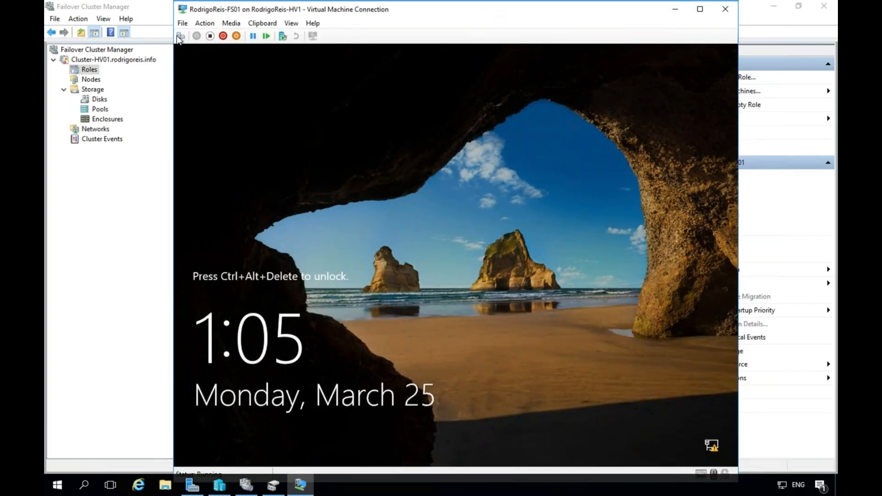
{"action": "left_click", "coordinate": [180, 35]}
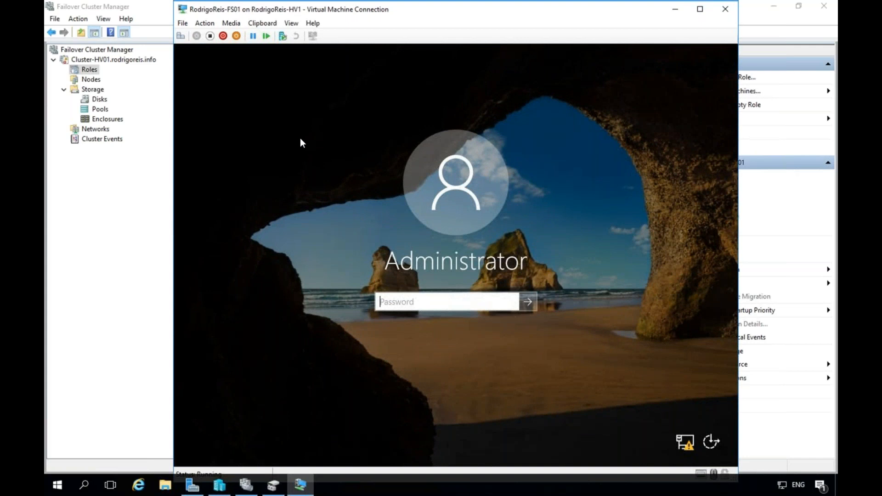
{"action": "type", "text": "Password123456"}
{"action": "key", "text": "Return"}
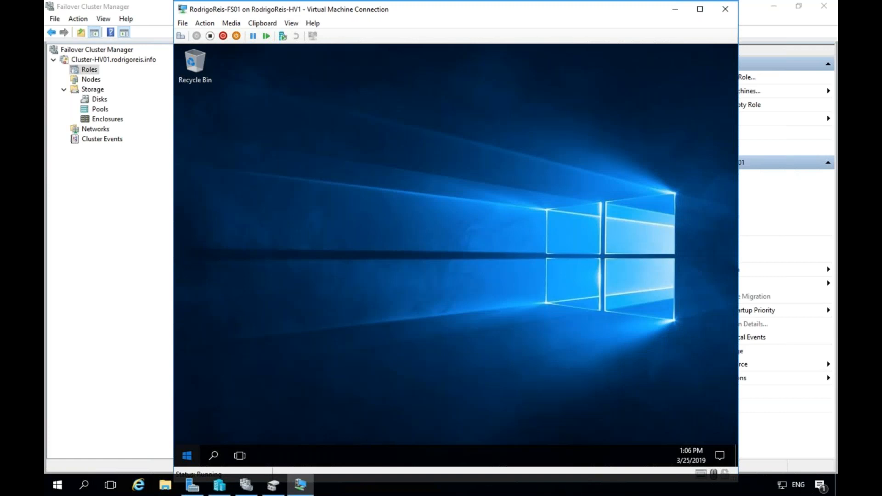
Open and close the guest Start menu, then activate the Shutdown Event Tracker prompt.
{"action": "left_click", "coordinate": [186, 455]}
{"action": "key", "text": "Escape"}
{"action": "left_click", "coordinate": [427, 285]}
Dismiss the Shutdown Event Tracker with comment '.', launch Notepad from Windows Accessories, and type 'TEste'.
{"action": "type", "text": "."}
{"action": "left_click", "coordinate": [457, 323]}
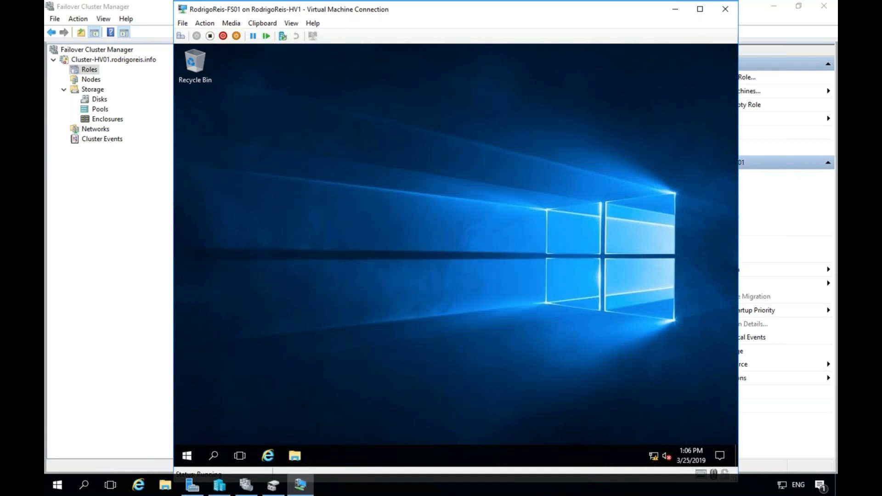
{"action": "left_click", "coordinate": [187, 456]}
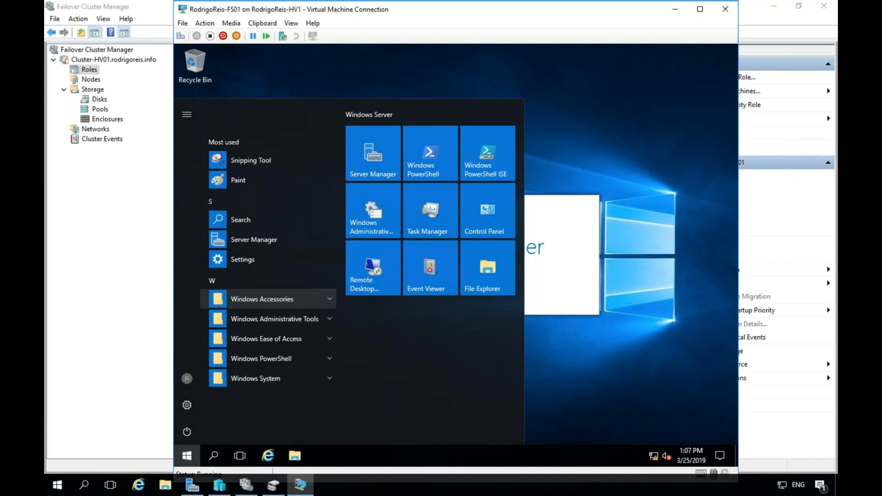
{"action": "left_click", "coordinate": [262, 299]}
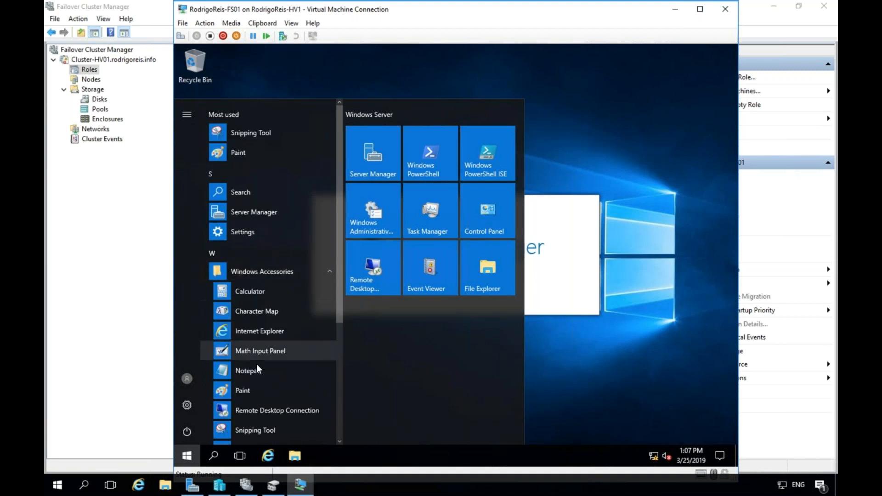
{"action": "scroll", "coordinate": [256, 369], "scroll_direction": "down", "scroll_amount": 2}
{"action": "left_click", "coordinate": [261, 319]}
{"action": "type", "text": "TEste"}
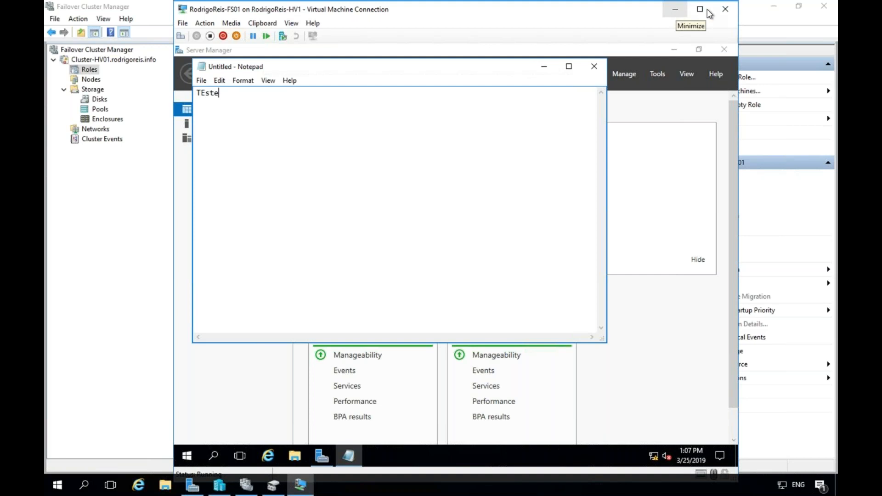
Close the console and live-migrate RodrigoReis-FS01 to the selected node RodrigoReis-HV2.
{"action": "left_click", "coordinate": [723, 9]}
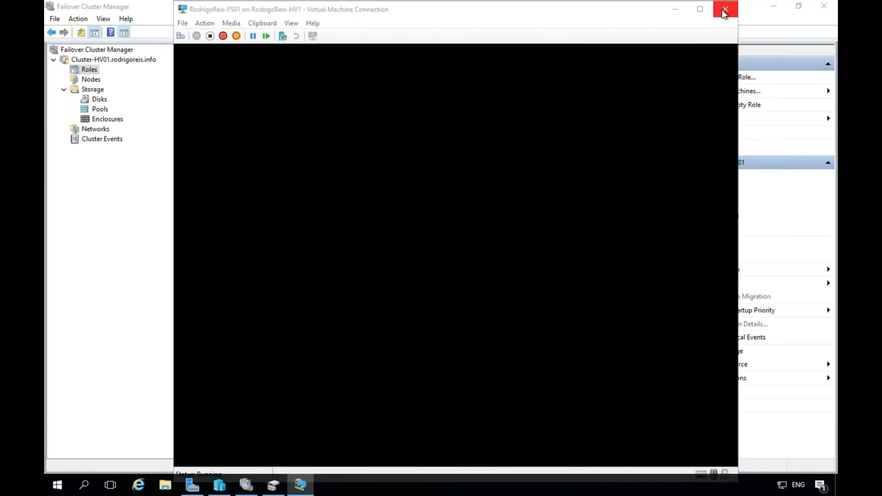
{"action": "right_click", "coordinate": [266, 92]}
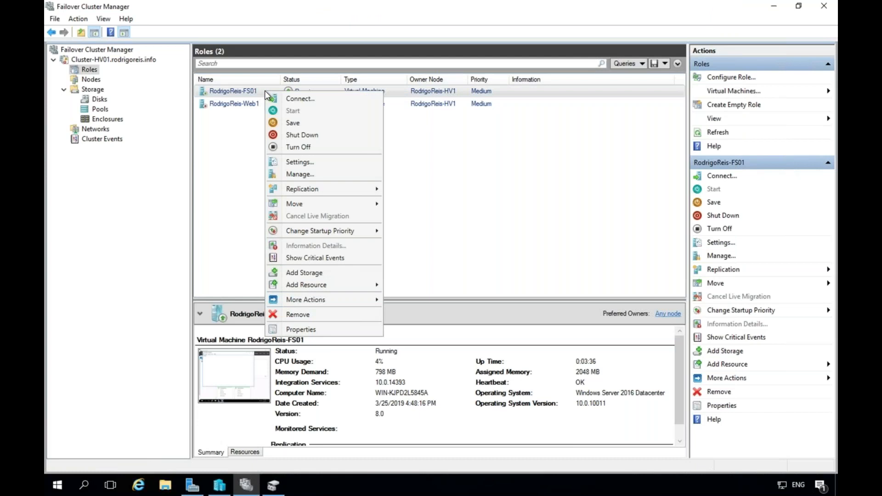
{"action": "mouse_move", "coordinate": [310, 190]}
{"action": "mouse_move", "coordinate": [365, 202]}
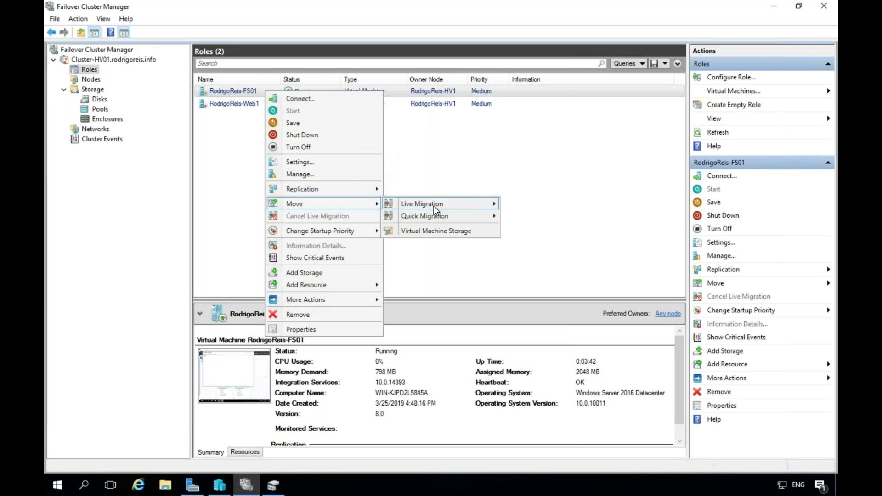
{"action": "mouse_move", "coordinate": [436, 206]}
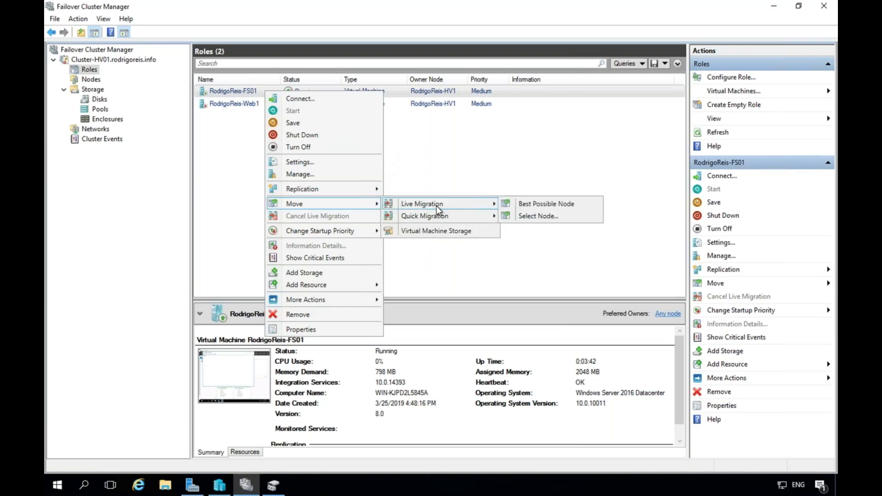
{"action": "left_click", "coordinate": [525, 216]}
{"action": "left_click", "coordinate": [407, 197]}
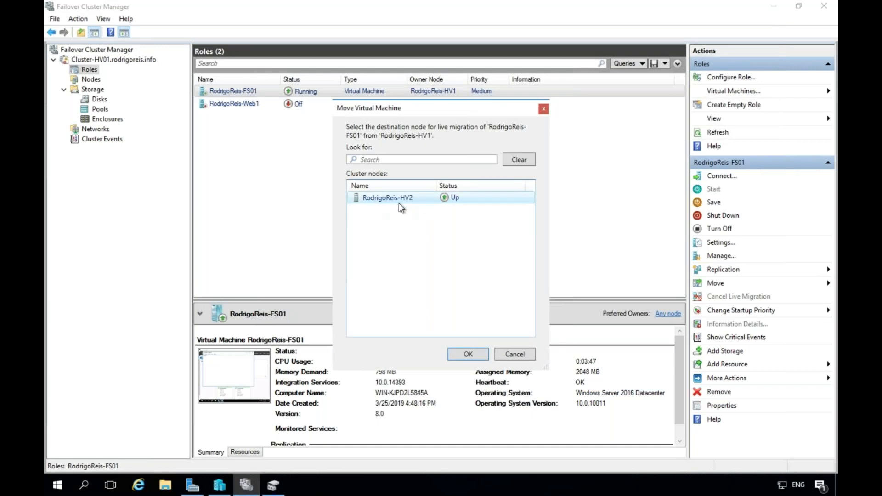
{"action": "left_click", "coordinate": [469, 354]}
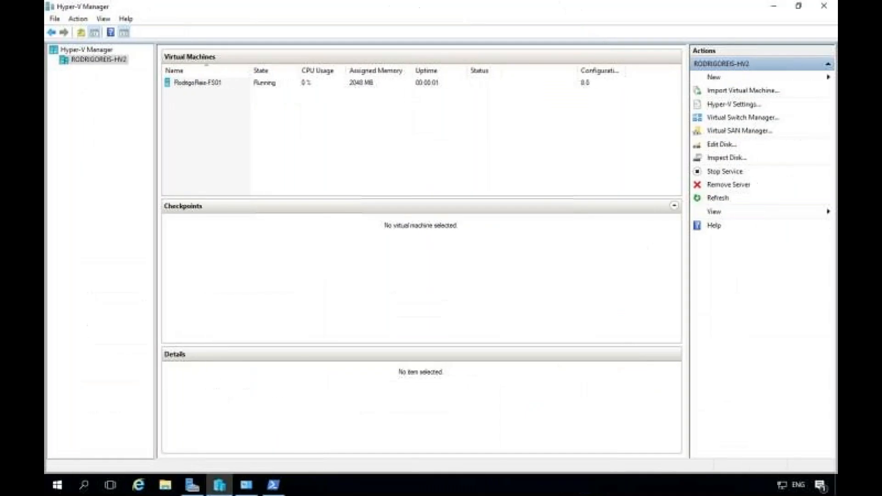
Connect to RodrigoReis-FS01's console from Hyper-V Manager on RodrigoReis-HV2 to check Notepad.
{"action": "left_click", "coordinate": [186, 81]}
{"action": "right_click", "coordinate": [227, 83]}
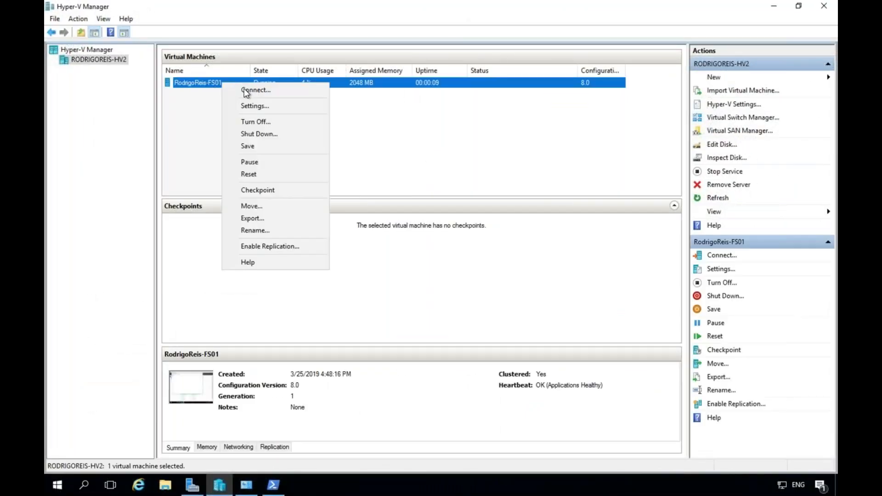
{"action": "left_click", "coordinate": [244, 88]}
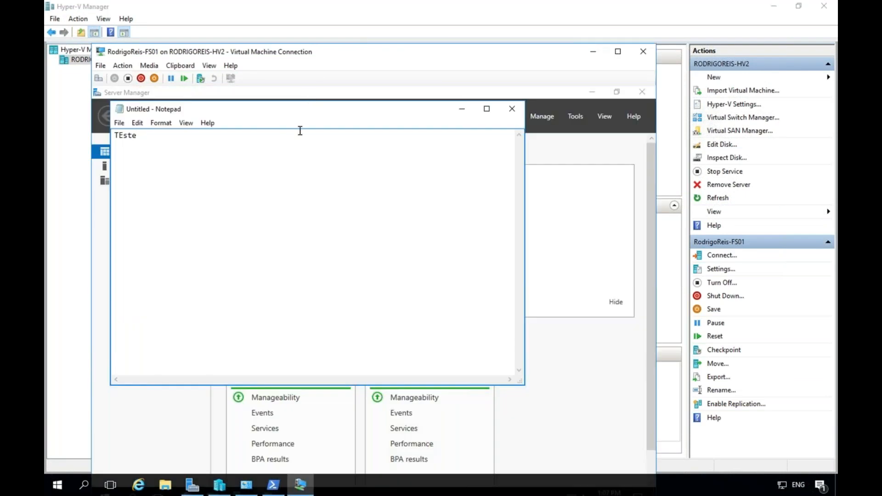
{"action": "left_click_drag", "start_coordinate": [345, 51], "coordinate": [373, 21]}
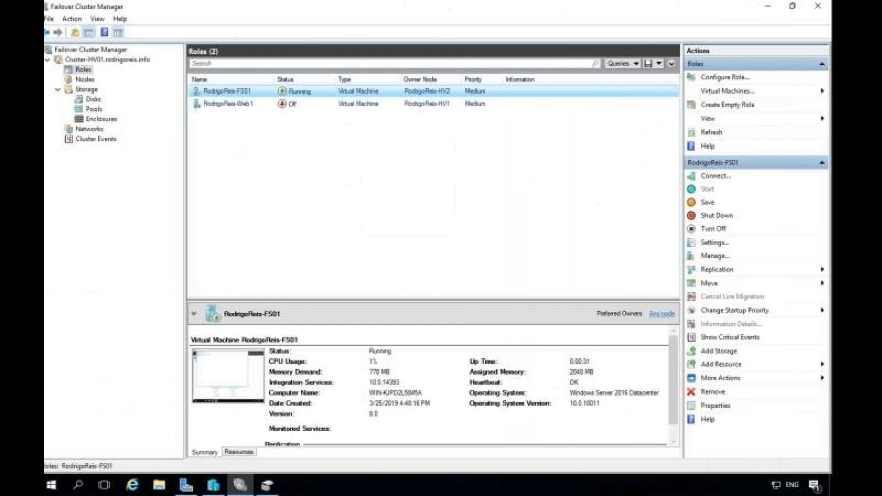
Quick-migrate RodrigoReis-Web1 to node RodrigoReis-HV2 via Move > Quick Migration > Select Node.
{"action": "left_click", "coordinate": [258, 102]}
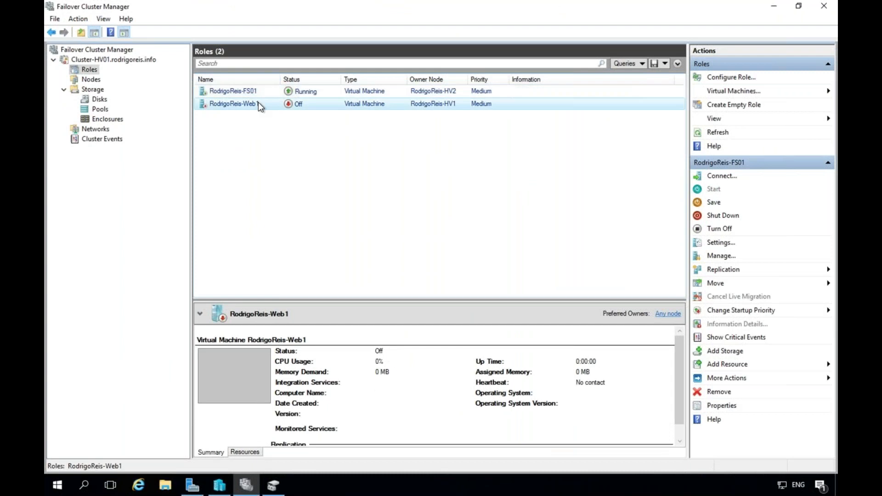
{"action": "right_click", "coordinate": [264, 104]}
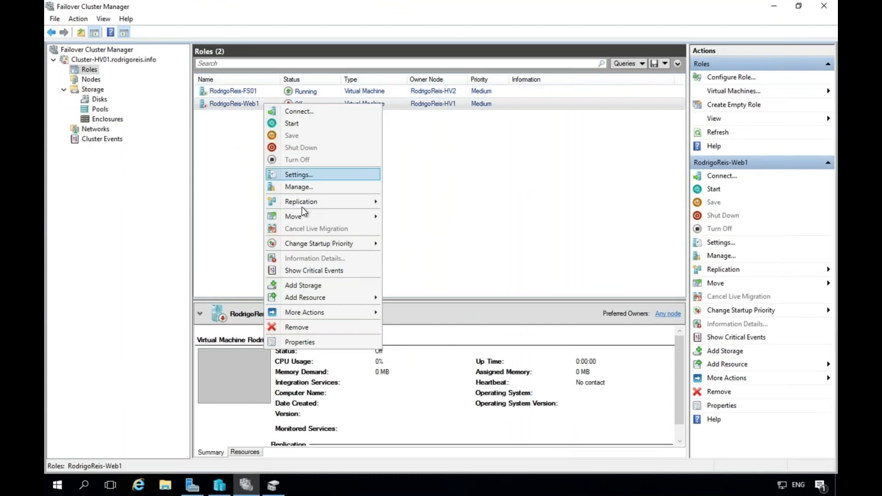
{"action": "mouse_move", "coordinate": [306, 217]}
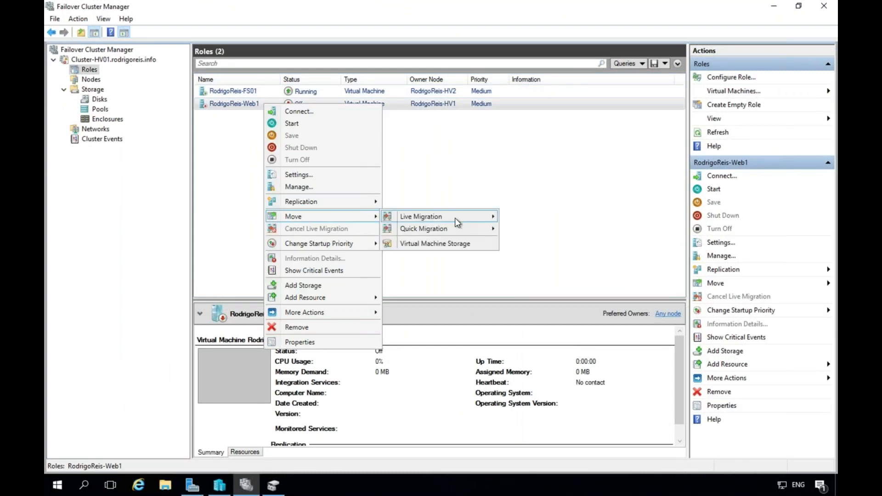
{"action": "mouse_move", "coordinate": [470, 220]}
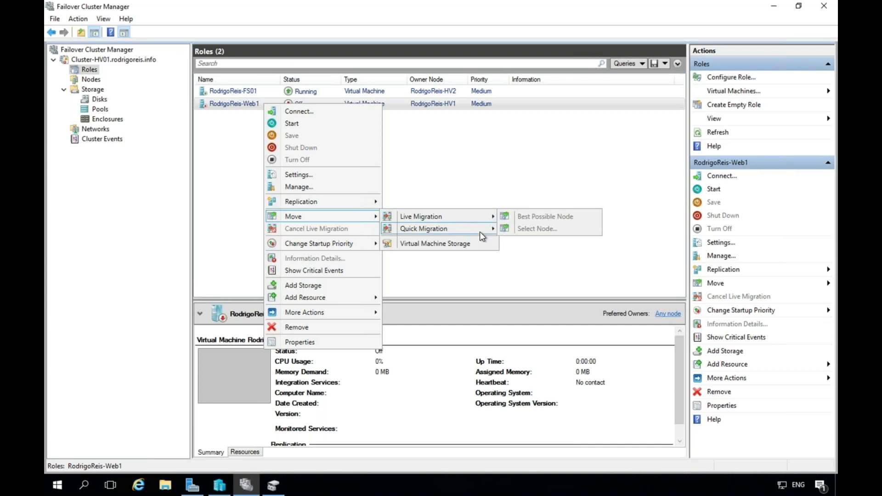
{"action": "mouse_move", "coordinate": [479, 230]}
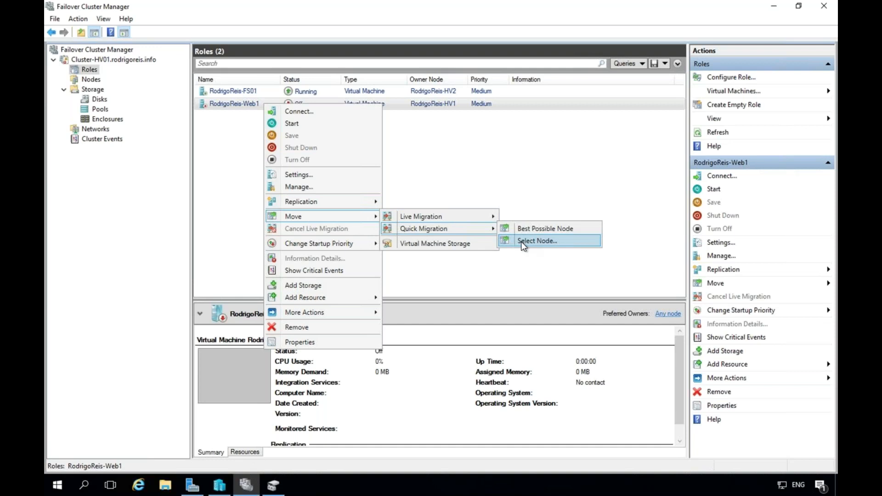
{"action": "left_click", "coordinate": [521, 241]}
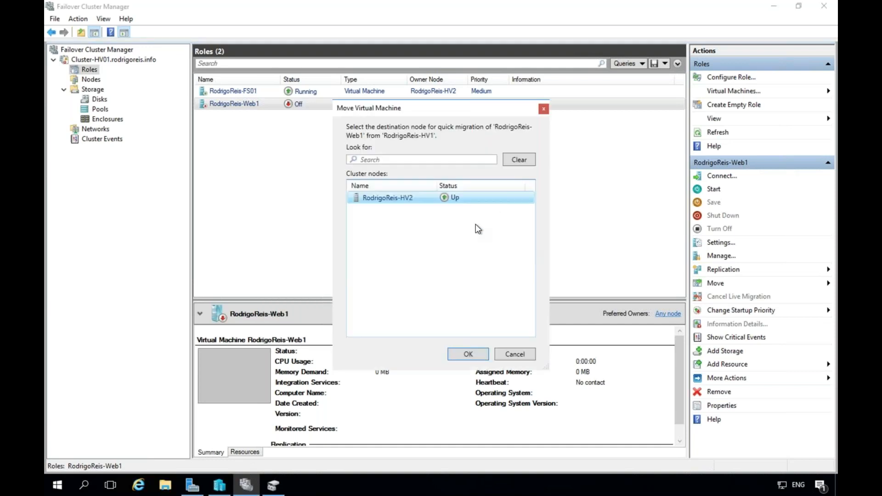
{"action": "left_click", "coordinate": [478, 353]}
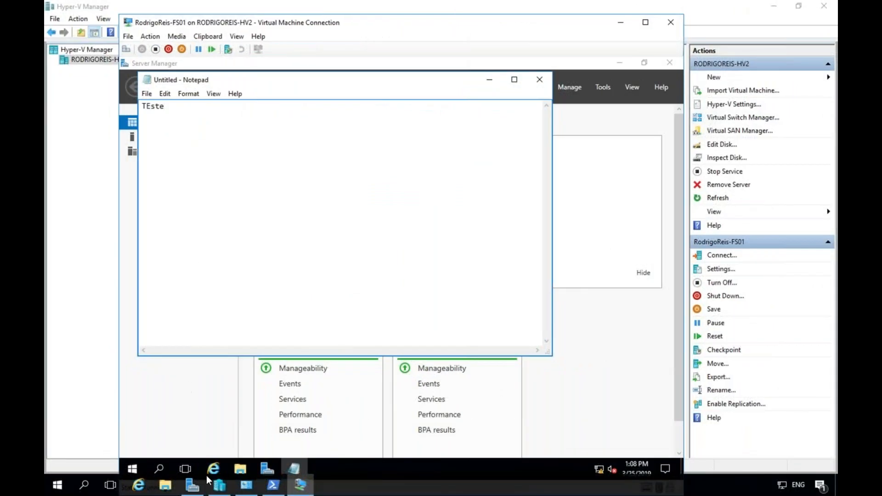
Bring Hyper-V Manager forward and select RodrigoReis-Web1 in its Virtual Machines list.
{"action": "left_click", "coordinate": [220, 484]}
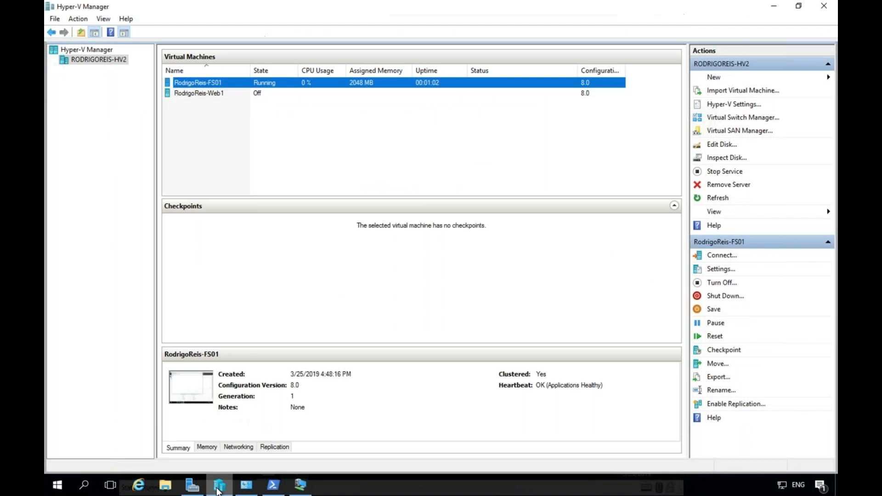
{"action": "left_click", "coordinate": [205, 95]}
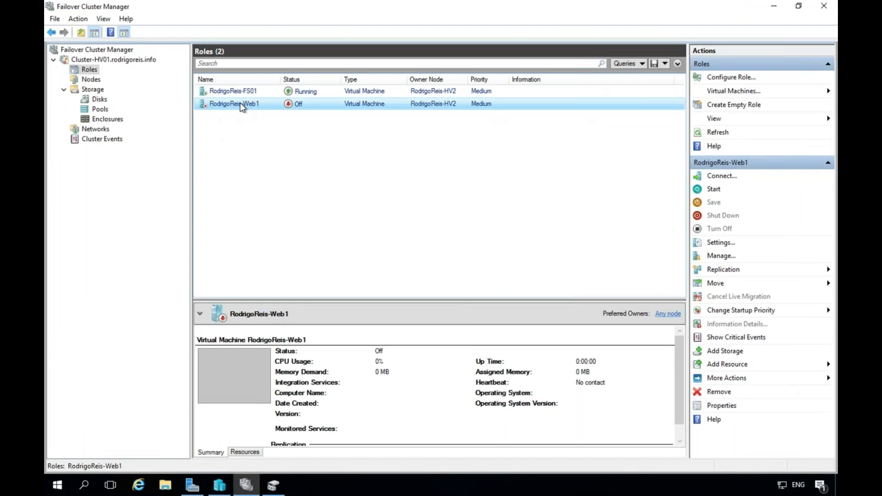
{"action": "right_click", "coordinate": [240, 103]}
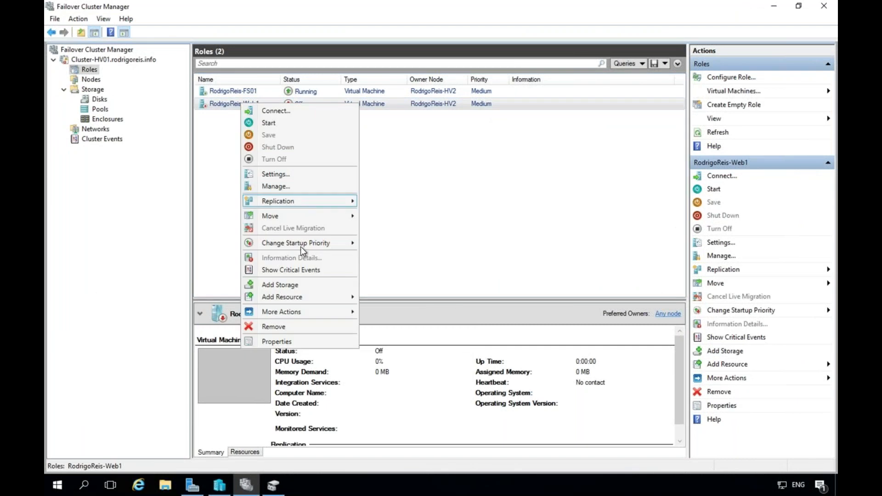
{"action": "mouse_move", "coordinate": [301, 246]}
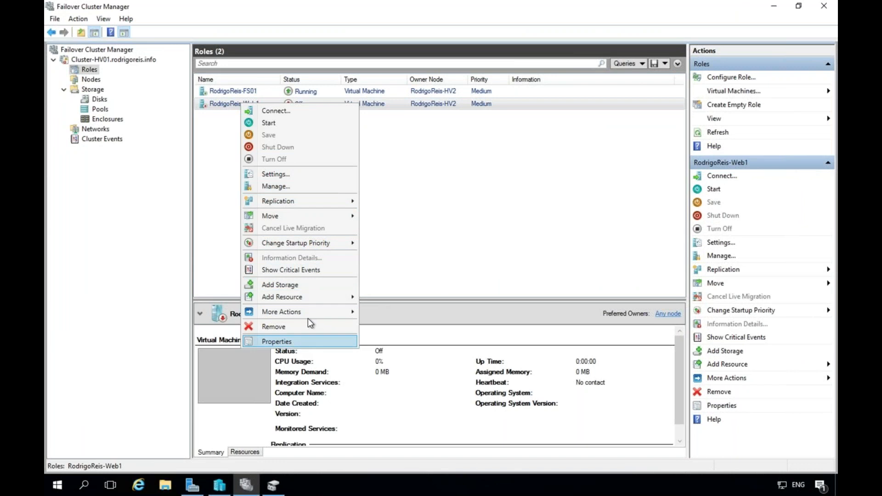
{"action": "mouse_move", "coordinate": [316, 314]}
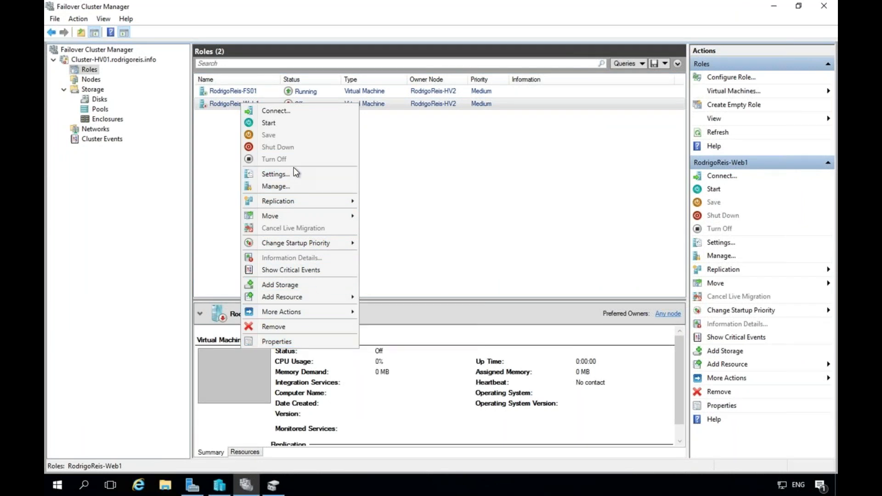
{"action": "left_click", "coordinate": [289, 186]}
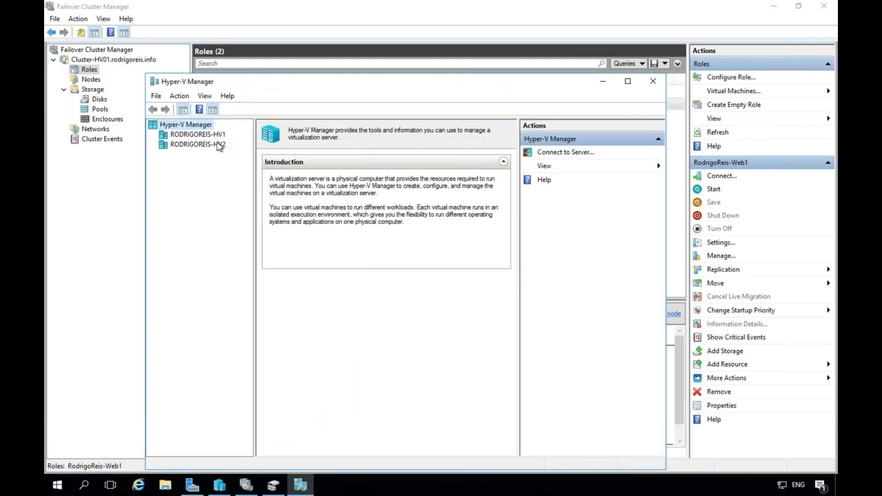
{"action": "double_click", "coordinate": [357, 81]}
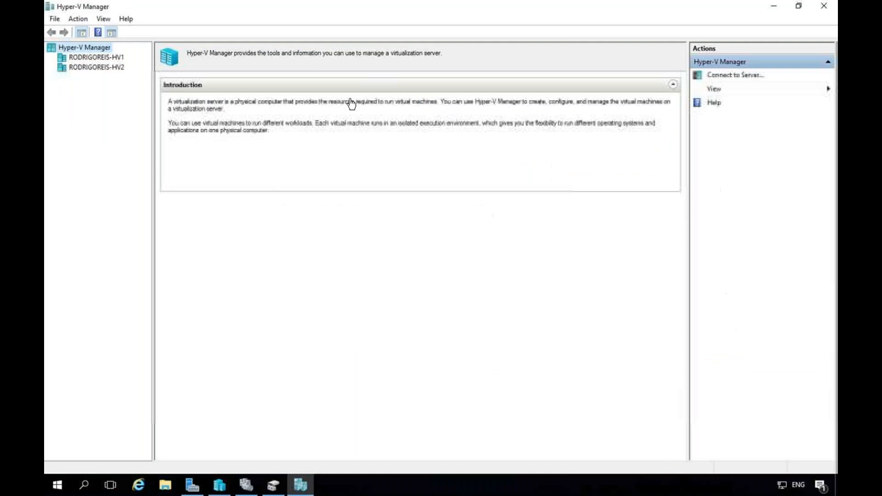
{"action": "left_click", "coordinate": [96, 58]}
{"action": "left_click", "coordinate": [96, 67]}
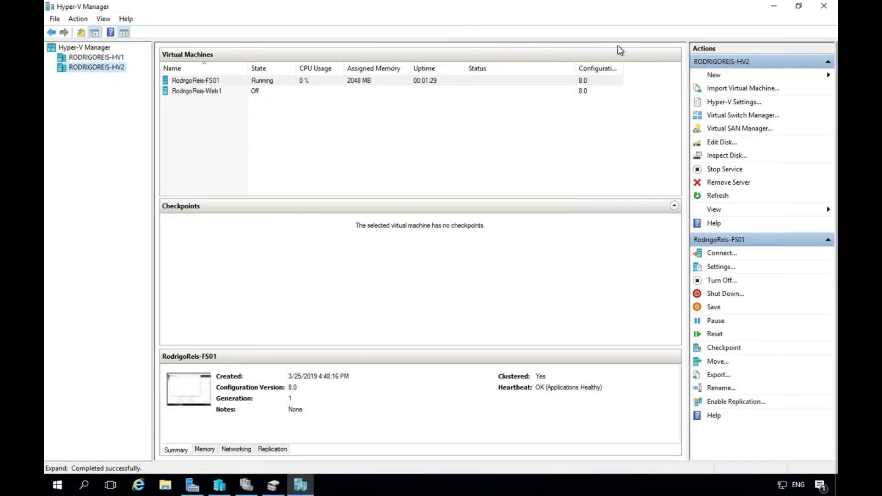
{"action": "left_click", "coordinate": [774, 6]}
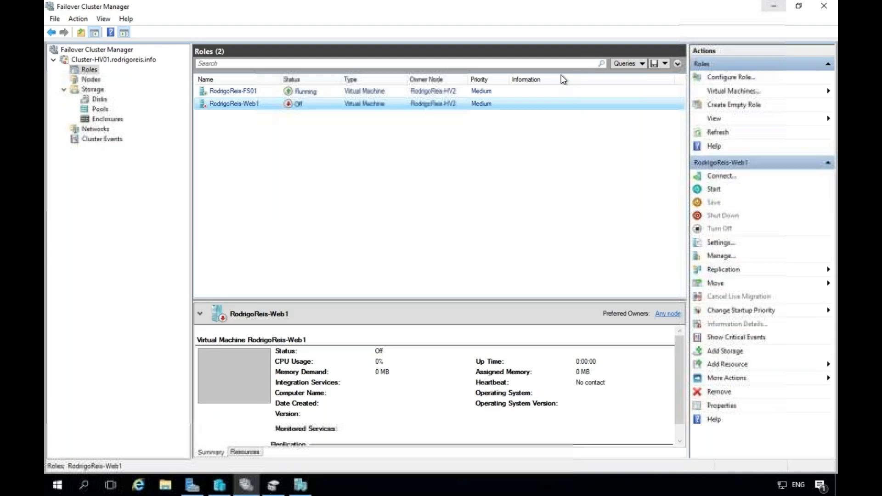
{"action": "right_click", "coordinate": [264, 103]}
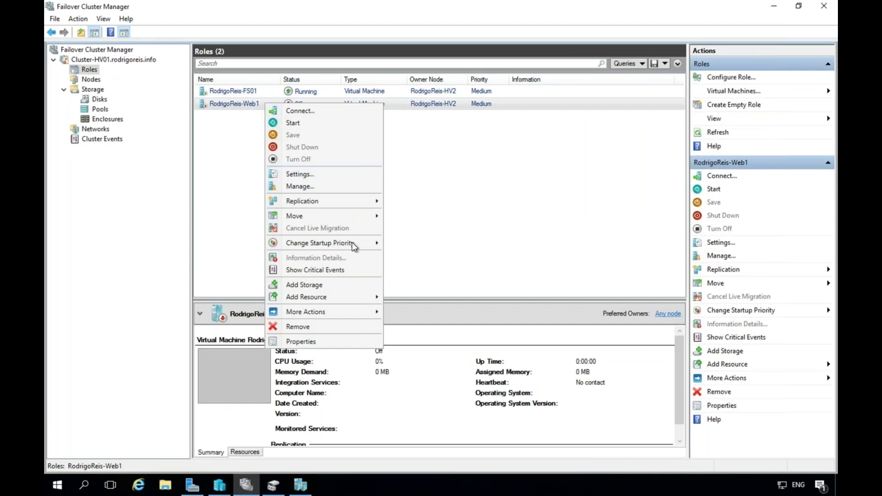
{"action": "mouse_move", "coordinate": [352, 243]}
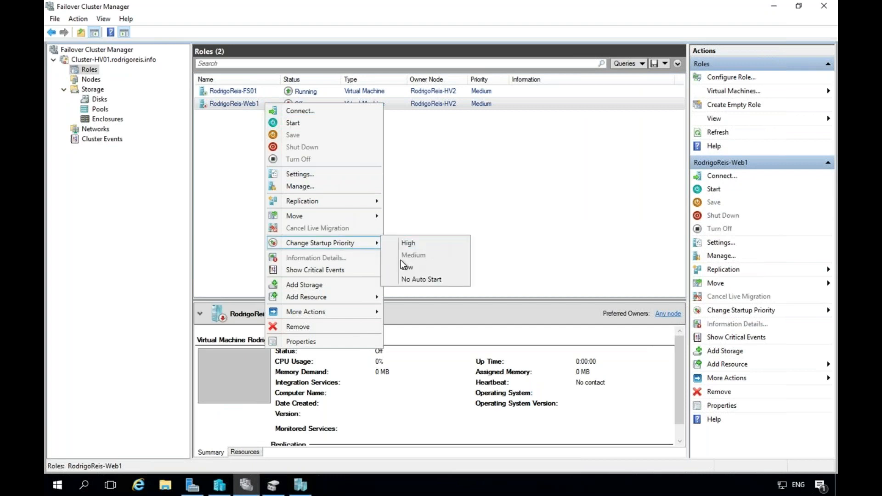
{"action": "mouse_move", "coordinate": [356, 295]}
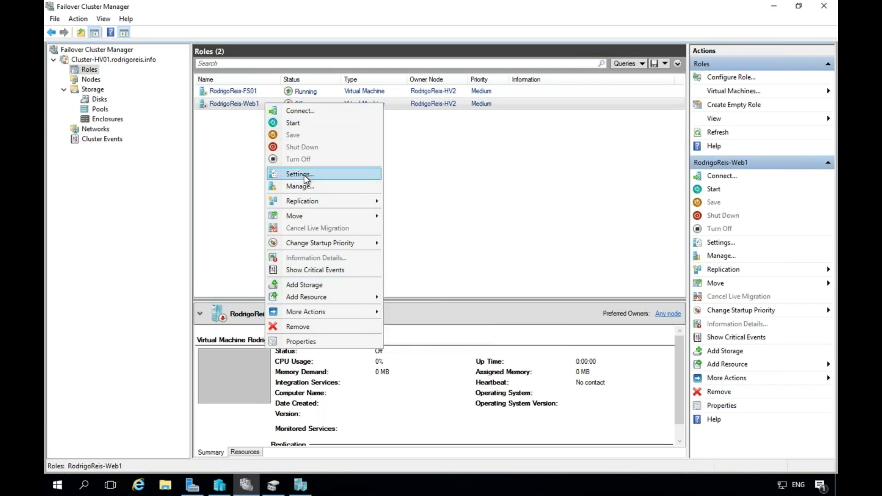
{"action": "left_click", "coordinate": [304, 174]}
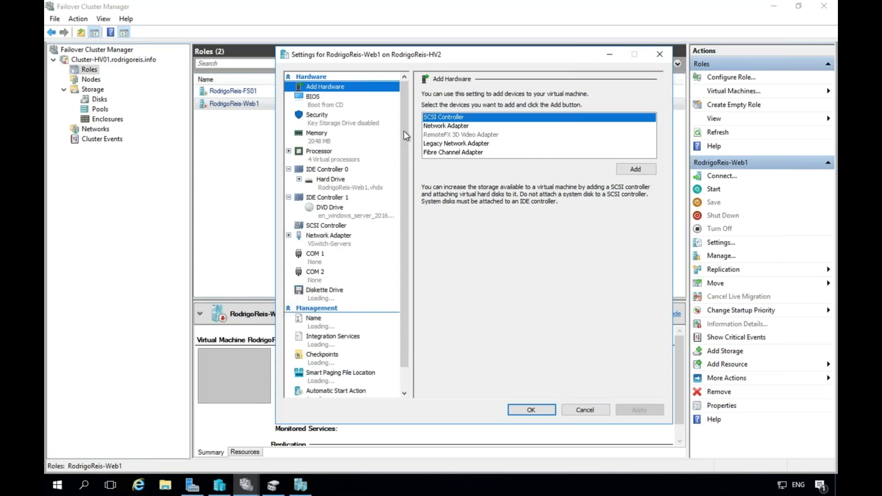
{"action": "scroll", "coordinate": [406, 174], "scroll_direction": "down", "scroll_amount": 1}
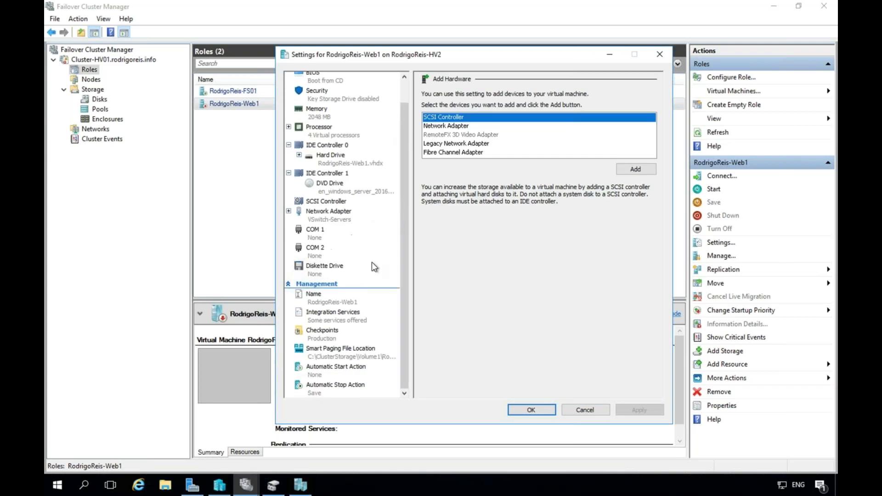
{"action": "scroll", "coordinate": [407, 194], "scroll_direction": "up", "scroll_amount": 1}
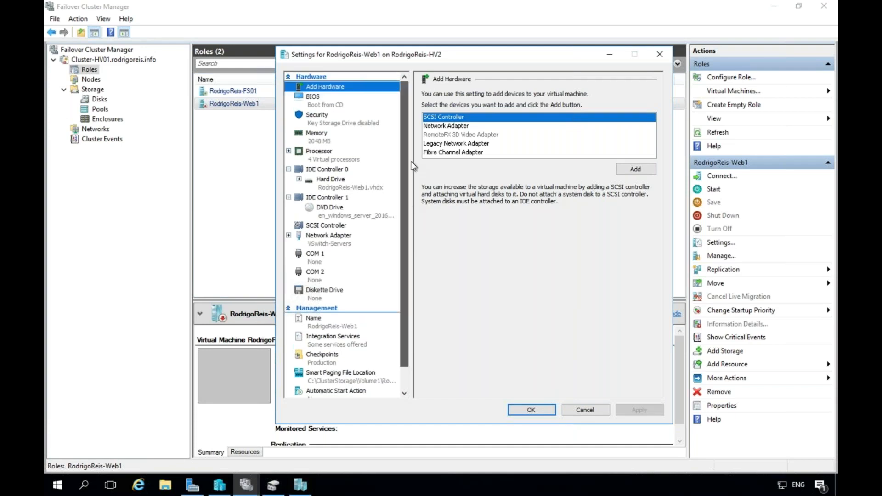
{"action": "left_click", "coordinate": [580, 410]}
{"action": "right_click", "coordinate": [328, 106]}
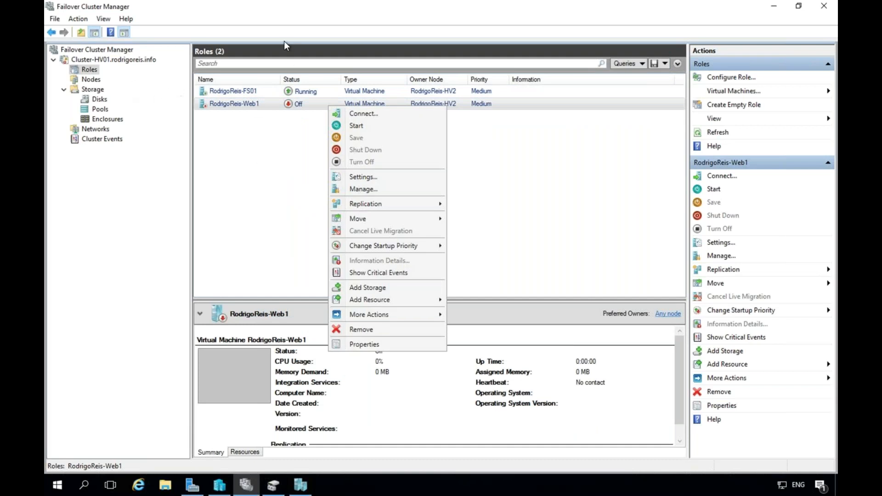
{"action": "left_click", "coordinate": [296, 208]}
Minimize Failover Cluster Manager, close Hyper-V Manager, Disk Management and Server Manager, then restore it.
{"action": "left_click", "coordinate": [774, 7]}
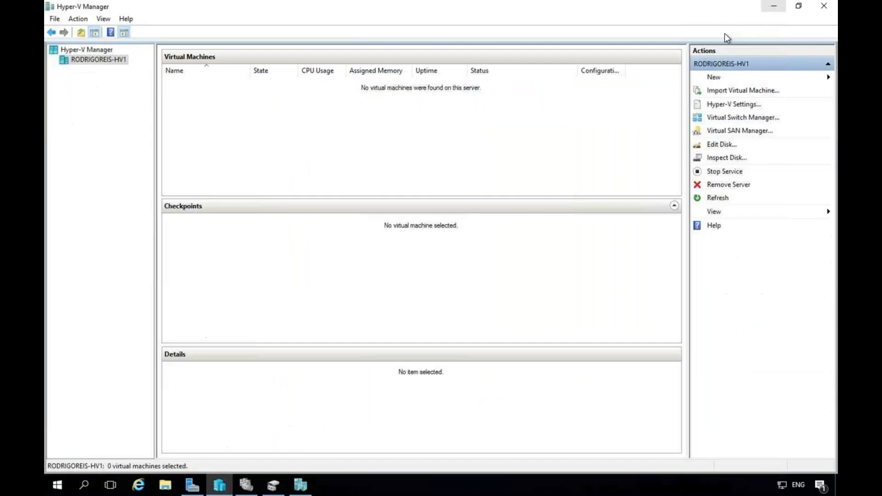
{"action": "left_click", "coordinate": [821, 5]}
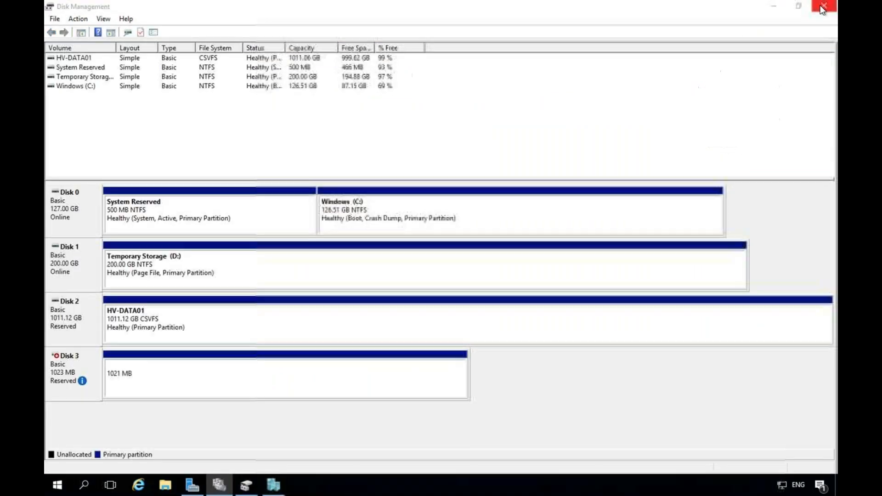
{"action": "left_click", "coordinate": [820, 4]}
{"action": "left_click", "coordinate": [822, 5]}
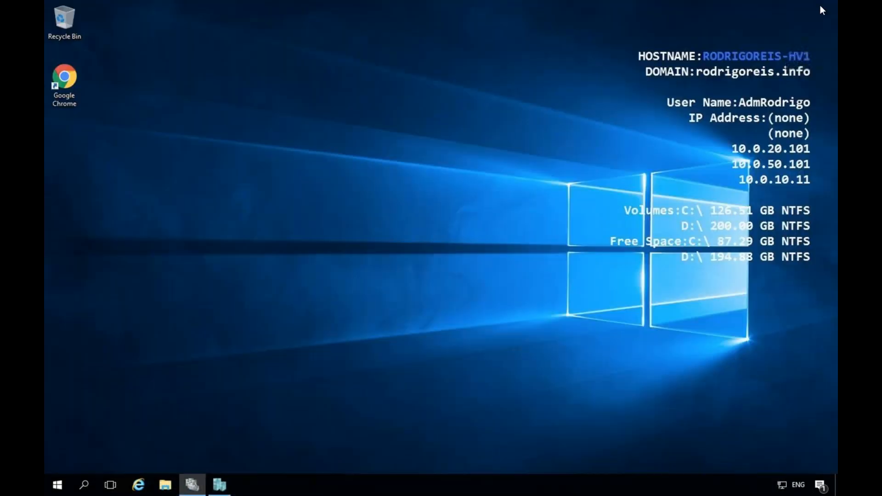
{"action": "left_click", "coordinate": [202, 483]}
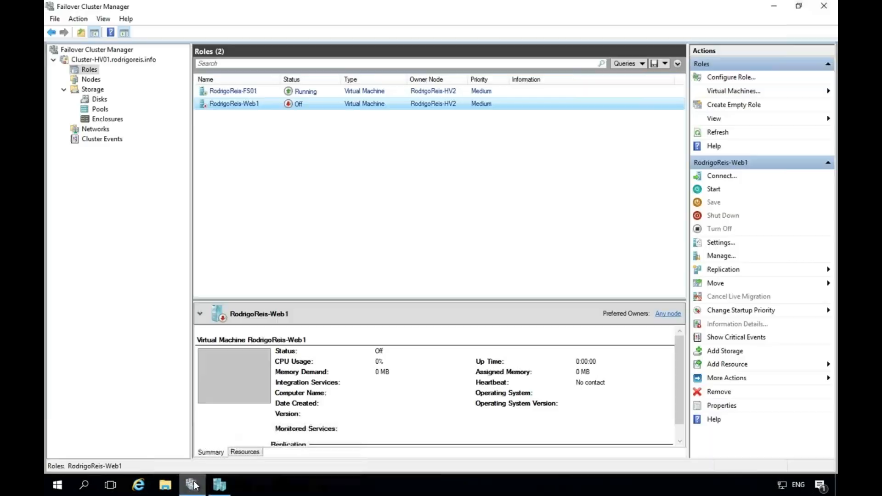
Connect to RodrigoReis-FS01, take over its session to see Notepad's 'TEste', then minimize the console.
{"action": "right_click", "coordinate": [272, 104]}
{"action": "left_click", "coordinate": [271, 94]}
{"action": "right_click", "coordinate": [271, 94]}
{"action": "left_click", "coordinate": [308, 103]}
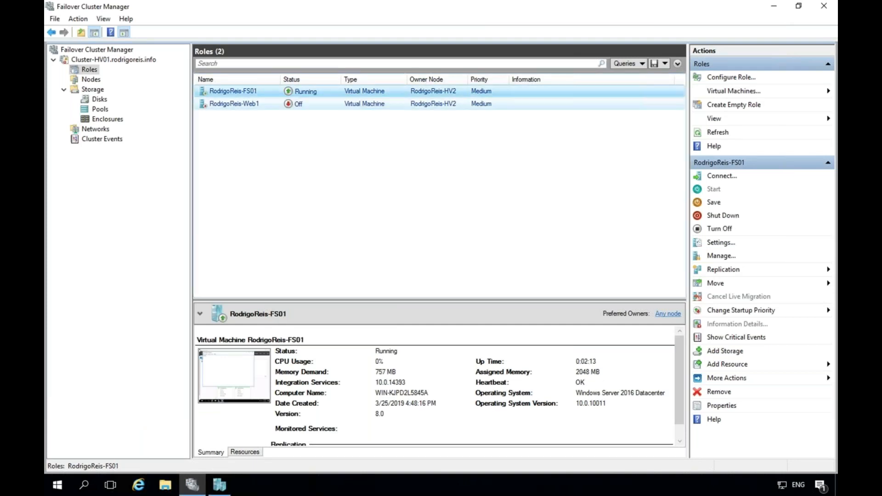
{"action": "left_click", "coordinate": [380, 171]}
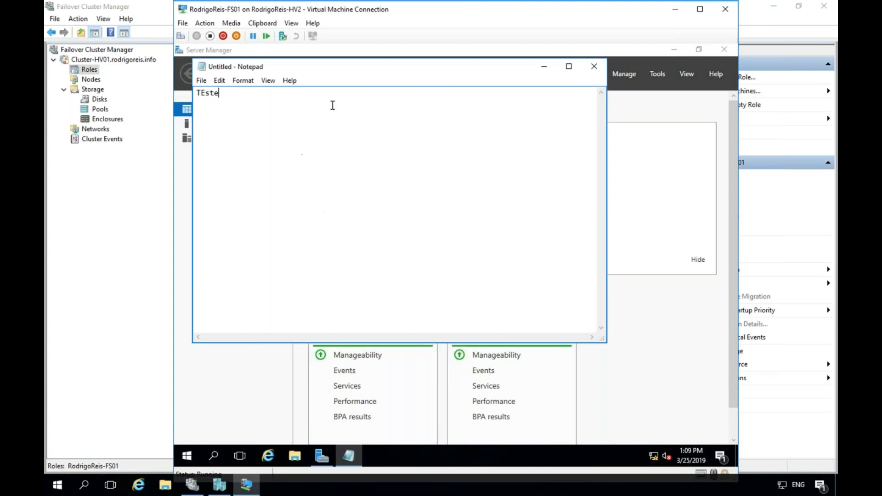
{"action": "mouse_move", "coordinate": [526, 9]}
{"action": "left_mouse_down"}
{"action": "mouse_move", "coordinate": [479, 50]}
{"action": "mouse_move", "coordinate": [526, 13]}
{"action": "left_mouse_up"}
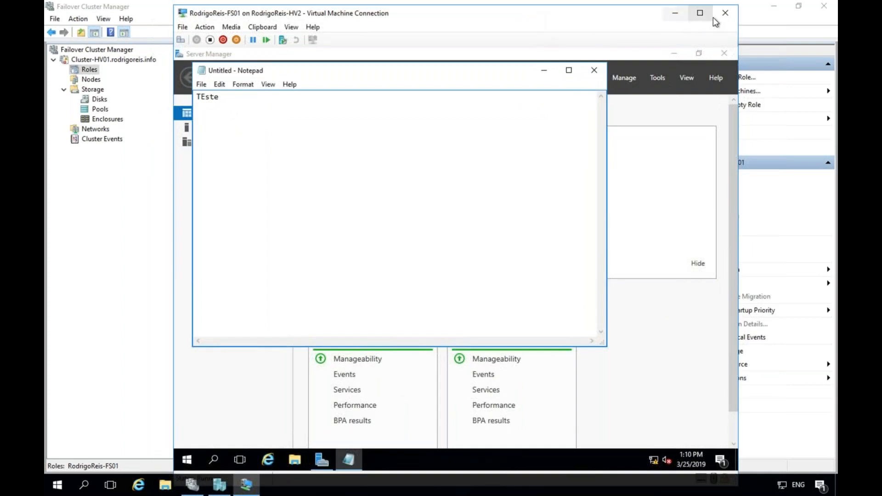
{"action": "left_click", "coordinate": [673, 14]}
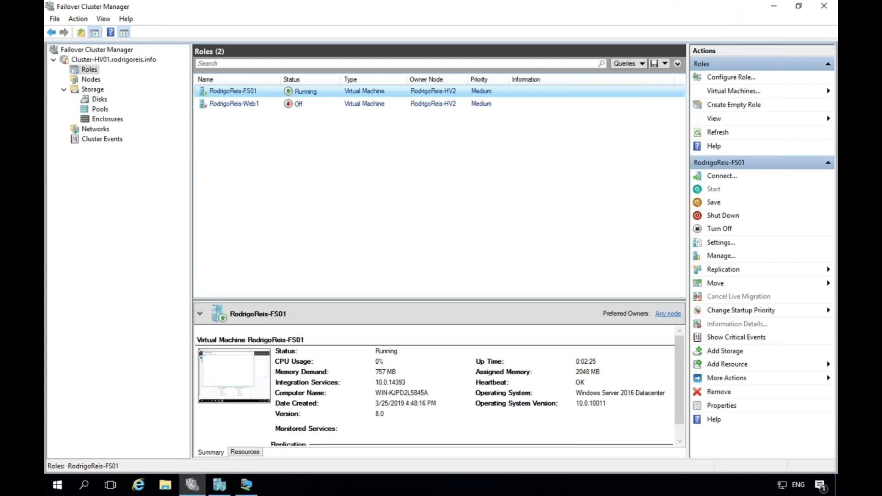